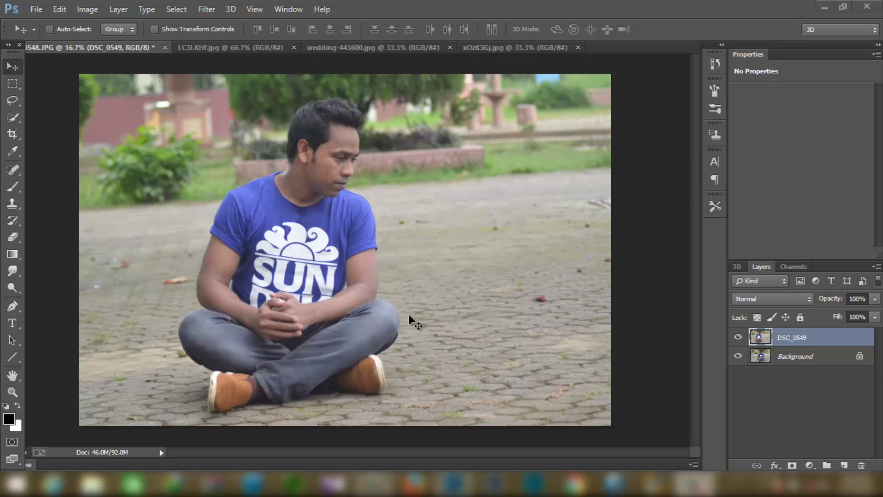
Compare DSC_0549 against the Background shot by hiding it twice, then pick the Pen tool.
{"action": "left_click", "coordinate": [738, 337]}
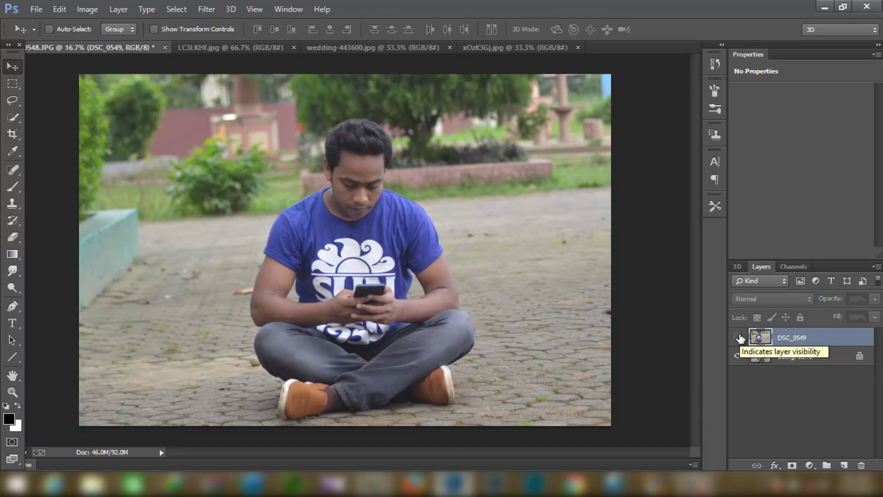
{"action": "left_click", "coordinate": [738, 338]}
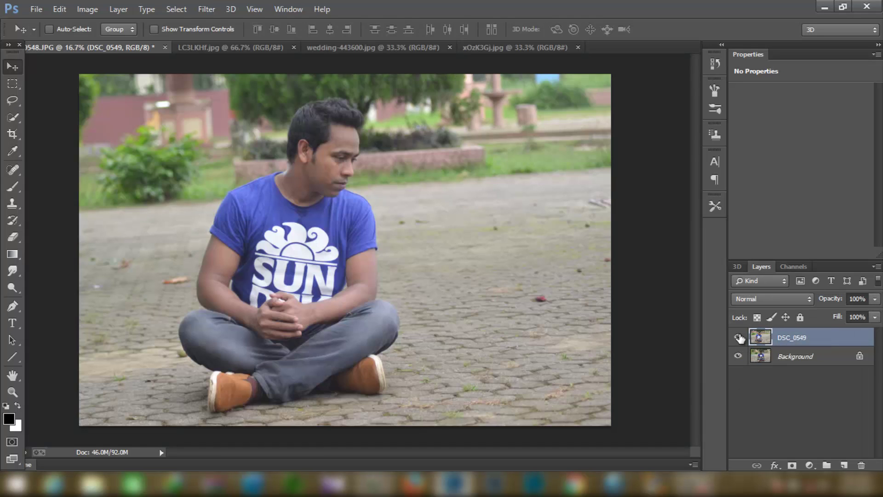
{"action": "left_click", "coordinate": [739, 338]}
{"action": "left_click", "coordinate": [739, 337]}
{"action": "left_click", "coordinate": [15, 301]}
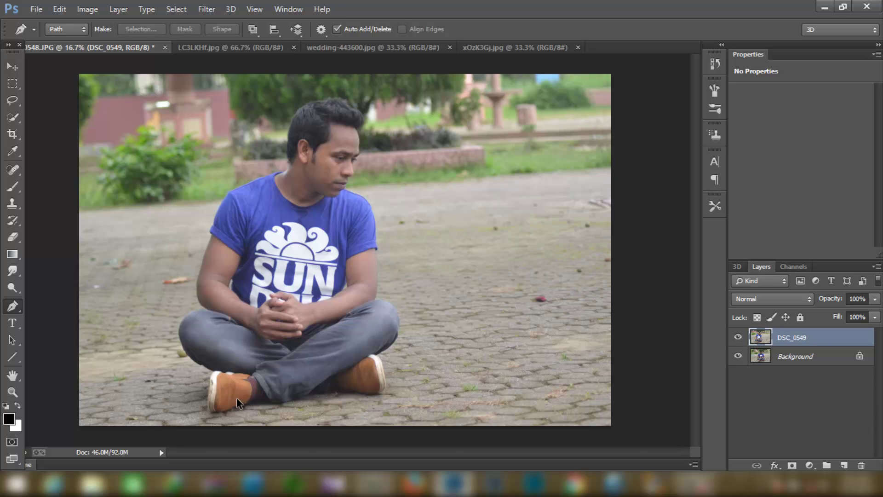
Zoom in and start the path along the jeans' lower edge and under the shoe sole.
{"action": "scroll", "coordinate": [237, 399], "scroll_direction": "up", "scroll_amount": 3}
{"action": "scroll", "coordinate": [248, 389], "scroll_direction": "up", "scroll_amount": 2}
{"action": "scroll", "coordinate": [260, 380], "scroll_direction": "up", "scroll_amount": 2}
{"action": "scroll", "coordinate": [261, 380], "scroll_direction": "up", "scroll_amount": 1}
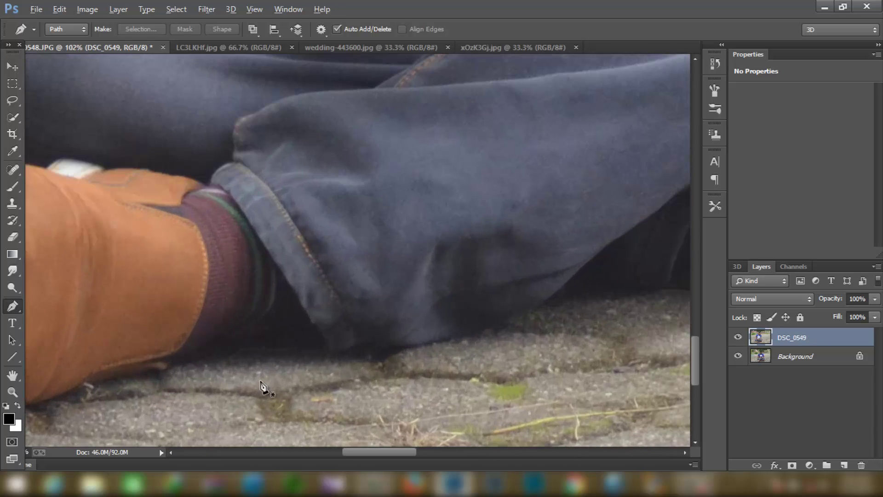
{"action": "left_click", "coordinate": [265, 348]}
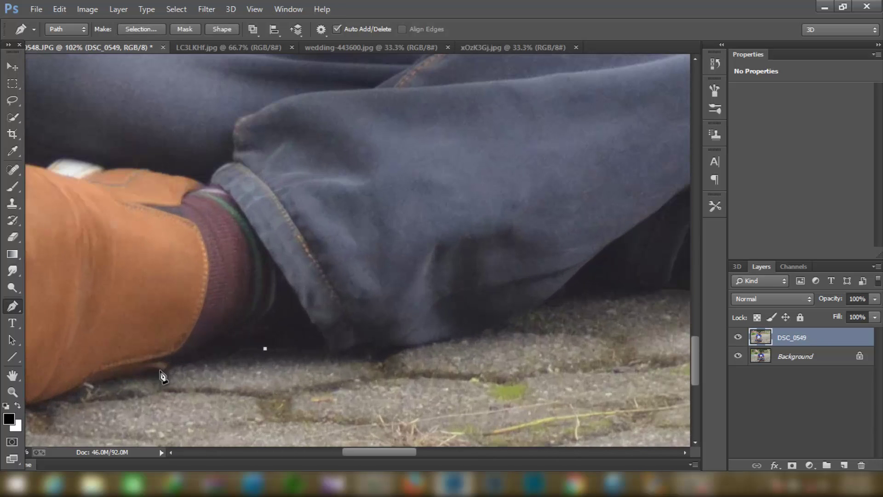
{"action": "left_click", "coordinate": [171, 365]}
{"action": "left_click", "coordinate": [165, 372]}
{"action": "left_click_drag", "start_coordinate": [89, 388], "coordinate": [79, 402]}
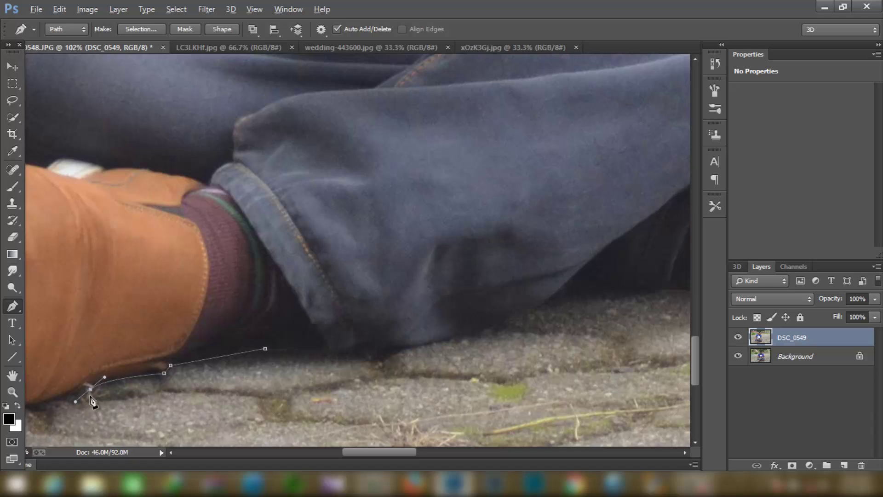
{"action": "left_click", "coordinate": [90, 389], "text": "alt"}
{"action": "left_click_drag", "start_coordinate": [105, 309], "coordinate": [349, 214]}
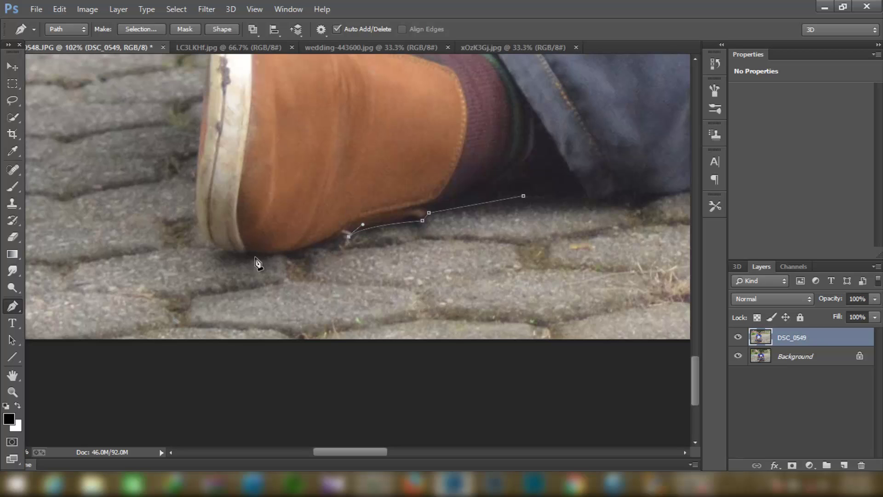
{"action": "left_click_drag", "start_coordinate": [255, 257], "coordinate": [270, 256]}
Continue the path up the shoe heel, jeans edge and over the top of the knee.
{"action": "scroll", "coordinate": [199, 190], "scroll_direction": "up", "scroll_amount": 1}
{"action": "left_click", "coordinate": [207, 126]}
{"action": "left_click", "coordinate": [238, 76]}
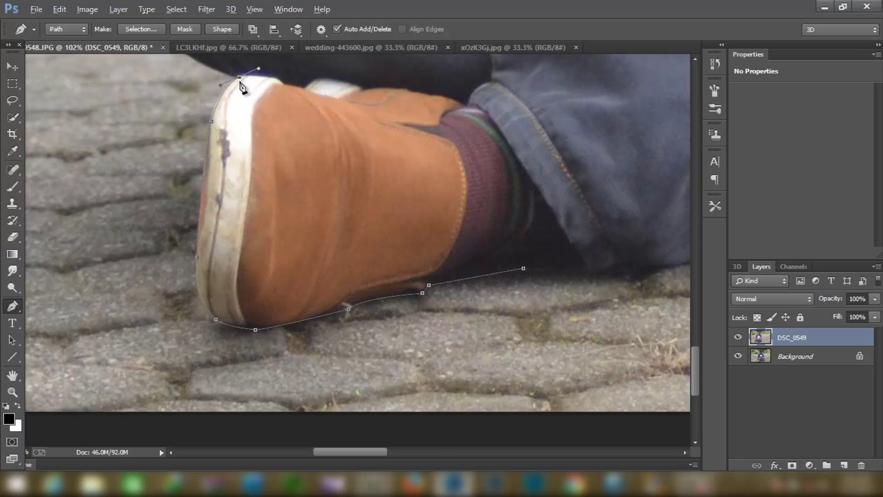
{"action": "scroll", "coordinate": [157, 162], "scroll_direction": "up", "scroll_amount": 3}
{"action": "left_click_drag", "start_coordinate": [158, 152], "coordinate": [142, 133]}
{"action": "left_click_drag", "start_coordinate": [51, 83], "coordinate": [380, 321]}
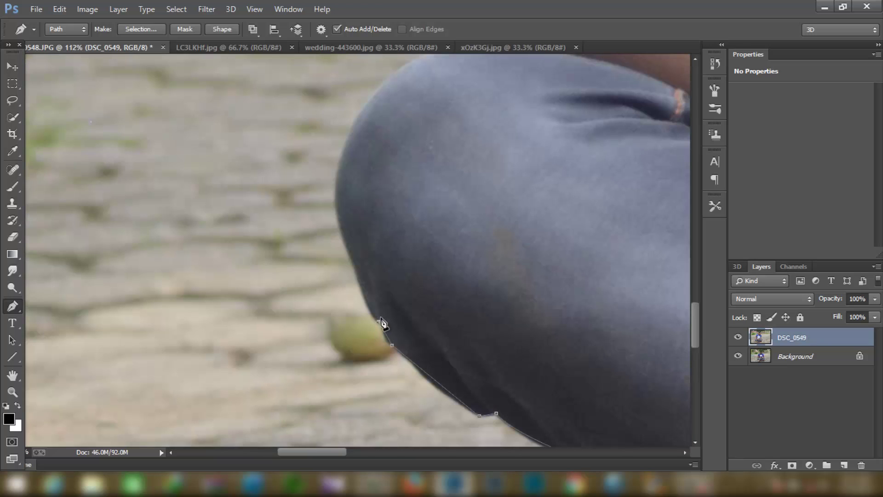
{"action": "left_click_drag", "start_coordinate": [339, 184], "coordinate": [349, 149]}
{"action": "scroll", "coordinate": [391, 163], "scroll_direction": "up", "scroll_amount": 3}
{"action": "left_click_drag", "start_coordinate": [438, 133], "coordinate": [519, 111]}
{"action": "left_click", "coordinate": [533, 128]}
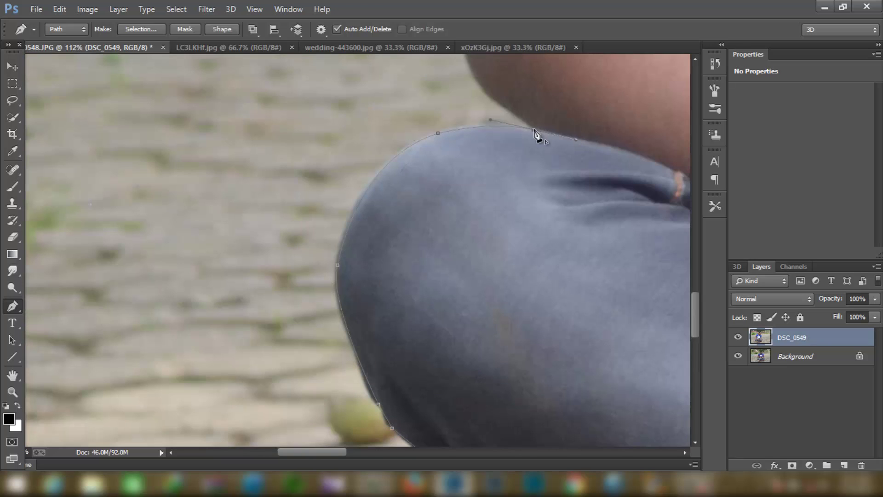
{"action": "scroll", "coordinate": [535, 134], "scroll_direction": "up", "scroll_amount": 3}
{"action": "left_click_drag", "start_coordinate": [468, 178], "coordinate": [469, 156]}
{"action": "scroll", "coordinate": [466, 108], "scroll_direction": "up", "scroll_amount": 2}
{"action": "scroll", "coordinate": [478, 183], "scroll_direction": "up", "scroll_amount": 3}
Trace the path up the arm edge and along the shoulder.
{"action": "left_click", "coordinate": [517, 167]}
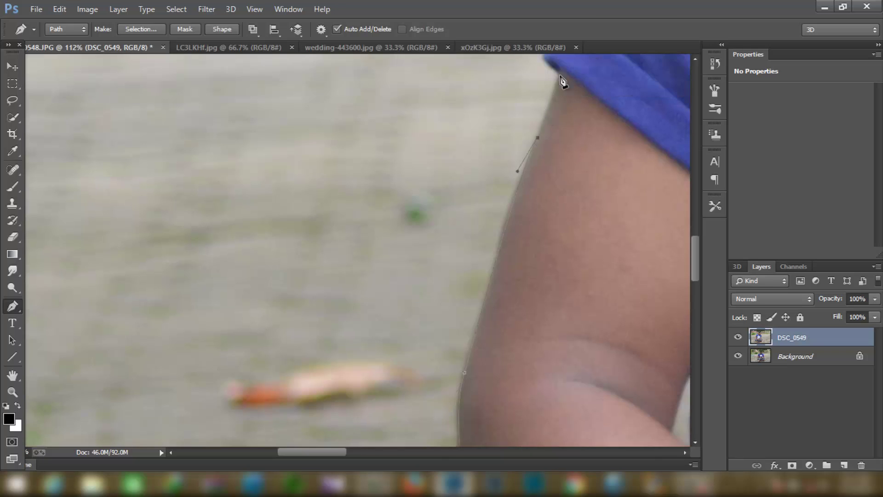
{"action": "scroll", "coordinate": [562, 83], "scroll_direction": "up", "scroll_amount": 2}
{"action": "left_click", "coordinate": [563, 122]}
{"action": "scroll", "coordinate": [566, 123], "scroll_direction": "up", "scroll_amount": 2}
{"action": "left_click_drag", "start_coordinate": [613, 78], "coordinate": [634, 58]}
{"action": "scroll", "coordinate": [434, 180], "scroll_direction": "up", "scroll_amount": 3}
{"action": "scroll", "coordinate": [542, 158], "scroll_direction": "right", "scroll_amount": 3}
{"action": "left_click", "coordinate": [543, 158]}
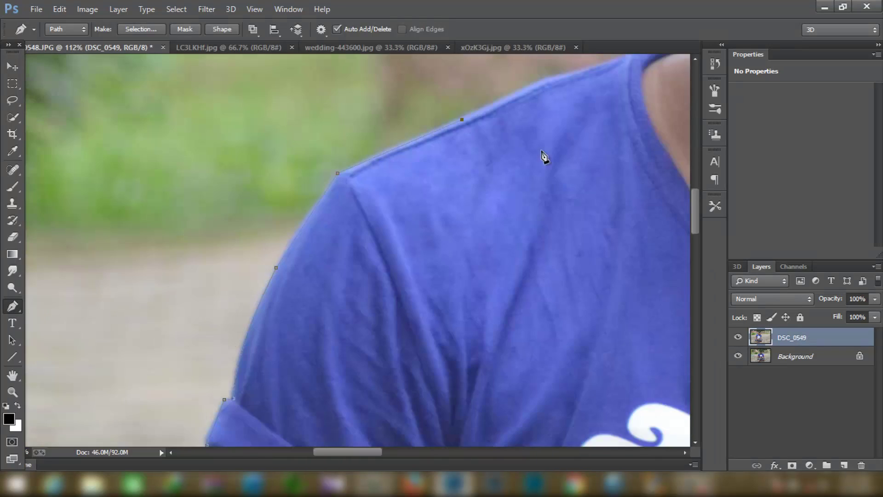
{"action": "scroll", "coordinate": [543, 158], "scroll_direction": "up", "scroll_amount": 3}
{"action": "left_click", "coordinate": [493, 216]}
{"action": "left_click_drag", "start_coordinate": [562, 202], "coordinate": [565, 206]}
{"action": "scroll", "coordinate": [627, 95], "scroll_direction": "up", "scroll_amount": 3}
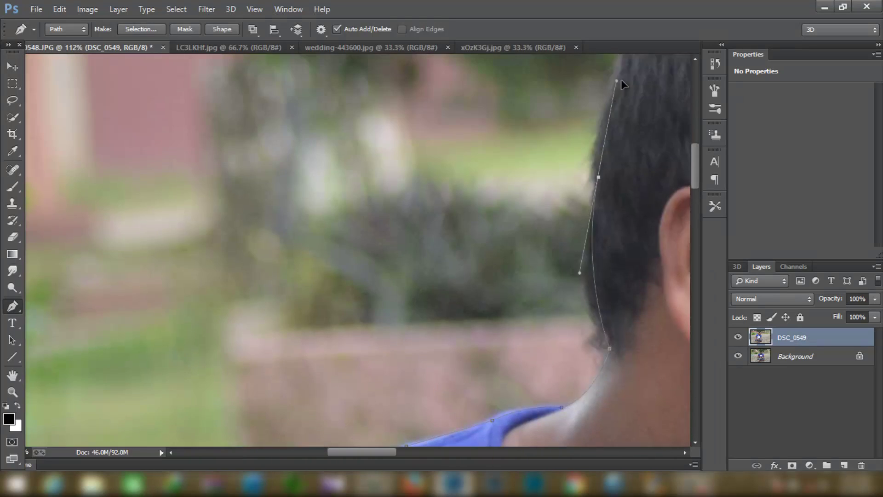
Trace around the hair, hairline, forehead and temple.
{"action": "left_click", "coordinate": [598, 175]}
{"action": "scroll", "coordinate": [598, 175], "scroll_direction": "up", "scroll_amount": 3}
{"action": "scroll", "coordinate": [598, 175], "scroll_direction": "left", "scroll_amount": 3}
{"action": "left_click_drag", "start_coordinate": [412, 197], "coordinate": [470, 135]}
{"action": "scroll", "coordinate": [631, 151], "scroll_direction": "right", "scroll_amount": 5}
{"action": "left_click", "coordinate": [548, 272]}
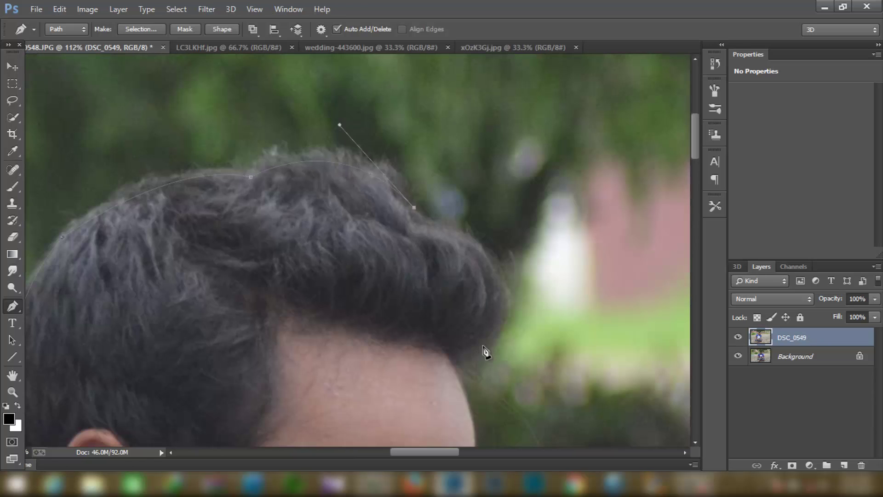
{"action": "left_click", "coordinate": [496, 315]}
{"action": "scroll", "coordinate": [450, 366], "scroll_direction": "down", "scroll_amount": 2}
{"action": "left_click_drag", "start_coordinate": [476, 306], "coordinate": [476, 323]}
{"action": "left_click", "coordinate": [473, 366]}
{"action": "scroll", "coordinate": [479, 379], "scroll_direction": "down", "scroll_amount": 2}
{"action": "scroll", "coordinate": [467, 266], "scroll_direction": "down", "scroll_amount": 2}
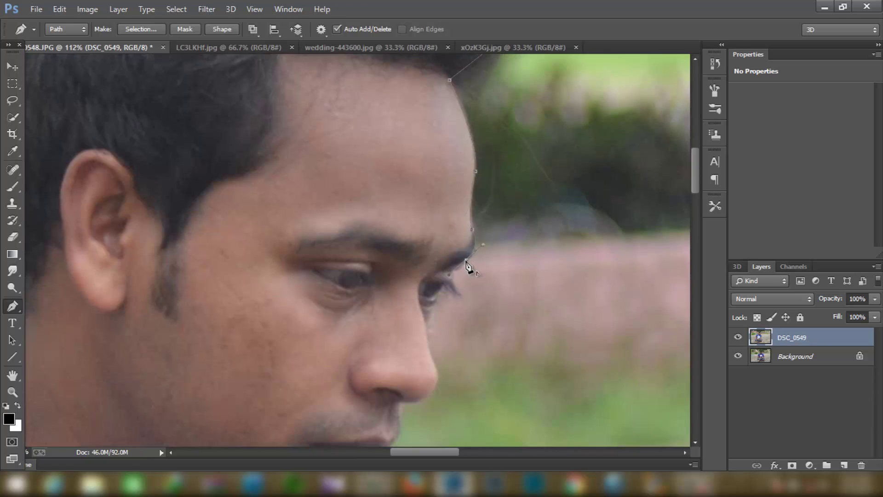
Trace the face profile past the eye, down the nose, along the chin to the shoulder.
{"action": "left_click", "coordinate": [468, 240]}
{"action": "left_click_drag", "start_coordinate": [455, 272], "coordinate": [458, 291]}
{"action": "scroll", "coordinate": [457, 291], "scroll_direction": "down", "scroll_amount": 1}
{"action": "left_click", "coordinate": [428, 271]}
{"action": "left_click", "coordinate": [437, 317]}
{"action": "left_click", "coordinate": [428, 345]}
{"action": "scroll", "coordinate": [432, 290], "scroll_direction": "down", "scroll_amount": 2}
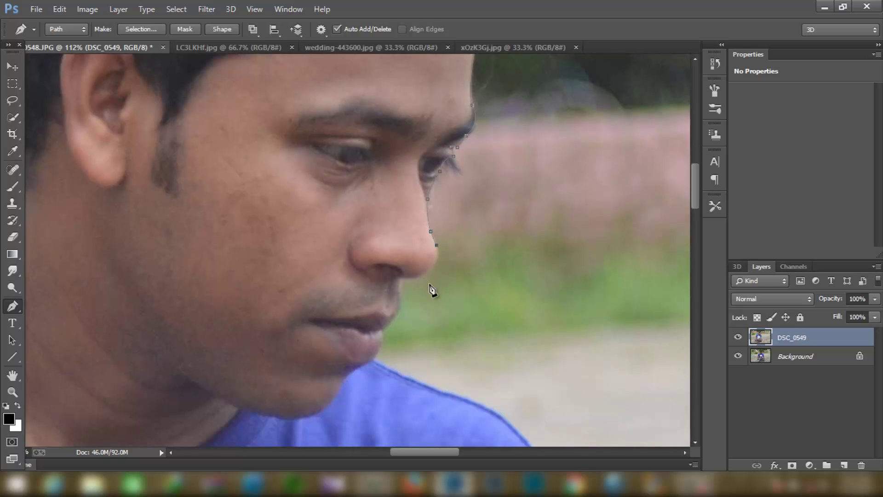
{"action": "left_click", "coordinate": [398, 271]}
{"action": "scroll", "coordinate": [403, 262], "scroll_direction": "down", "scroll_amount": 1}
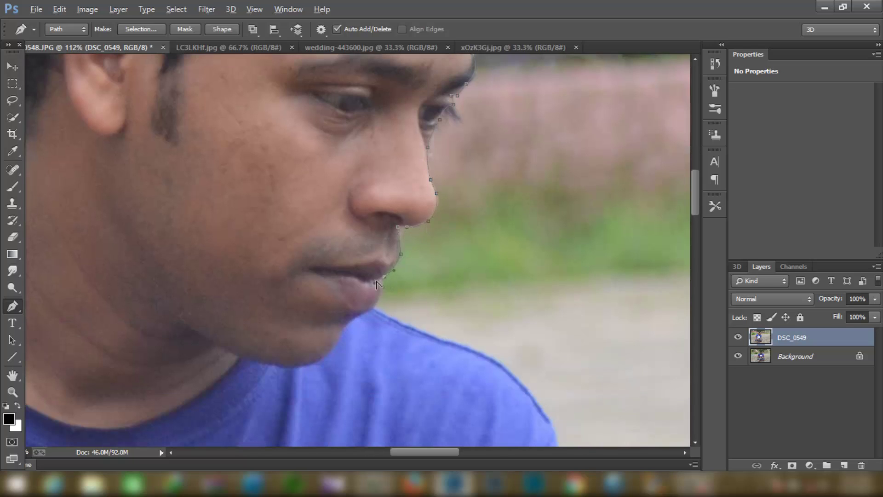
{"action": "scroll", "coordinate": [375, 276], "scroll_direction": "down", "scroll_amount": 2}
{"action": "left_click", "coordinate": [372, 258]}
{"action": "left_click", "coordinate": [428, 281]}
{"action": "left_click", "coordinate": [455, 291]}
Trace down the sleeve edge to its lower edge.
{"action": "scroll", "coordinate": [459, 298], "scroll_direction": "down", "scroll_amount": 2}
{"action": "left_click_drag", "start_coordinate": [527, 286], "coordinate": [548, 323]}
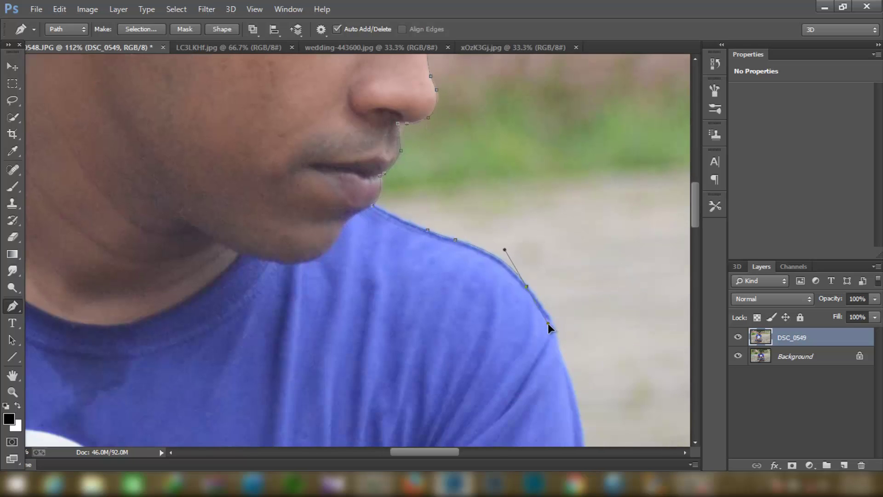
{"action": "left_click", "coordinate": [548, 323]}
{"action": "scroll", "coordinate": [561, 285], "scroll_direction": "down", "scroll_amount": 3}
{"action": "scroll", "coordinate": [558, 230], "scroll_direction": "down", "scroll_amount": 2}
{"action": "scroll", "coordinate": [582, 221], "scroll_direction": "down", "scroll_amount": 2}
{"action": "left_click", "coordinate": [582, 219]}
{"action": "scroll", "coordinate": [583, 211], "scroll_direction": "down", "scroll_amount": 1}
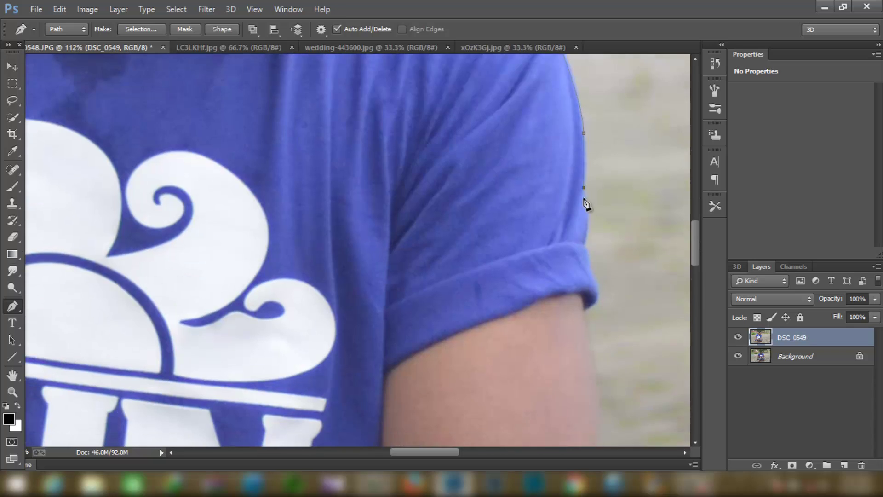
{"action": "scroll", "coordinate": [587, 203], "scroll_direction": "down", "scroll_amount": 2}
{"action": "scroll", "coordinate": [594, 138], "scroll_direction": "down", "scroll_amount": 1}
{"action": "left_click", "coordinate": [587, 119]}
{"action": "scroll", "coordinate": [596, 138], "scroll_direction": "down", "scroll_amount": 1}
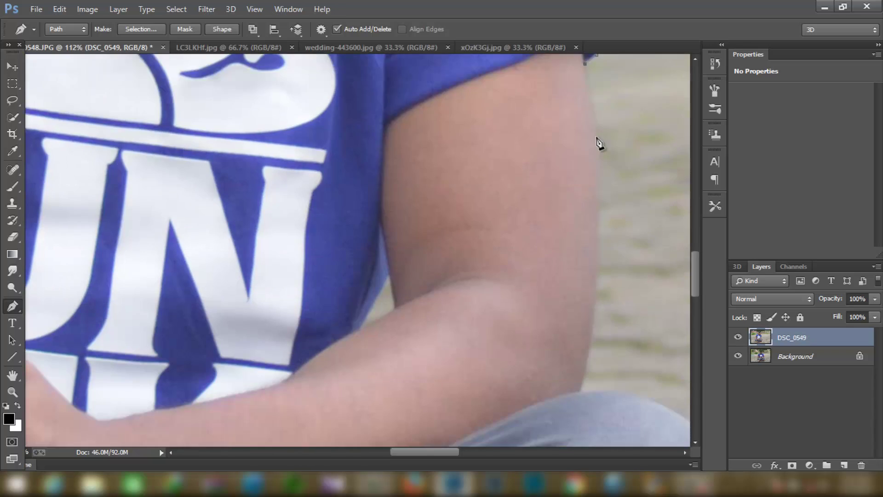
{"action": "scroll", "coordinate": [598, 143], "scroll_direction": "down", "scroll_amount": 2}
Trace along and down the knee and the lower trouser edge.
{"action": "left_click", "coordinate": [599, 147]}
{"action": "scroll", "coordinate": [601, 188], "scroll_direction": "down", "scroll_amount": 2}
{"action": "left_click", "coordinate": [603, 203]}
{"action": "left_click", "coordinate": [493, 172]}
{"action": "scroll", "coordinate": [532, 202], "scroll_direction": "down", "scroll_amount": 2}
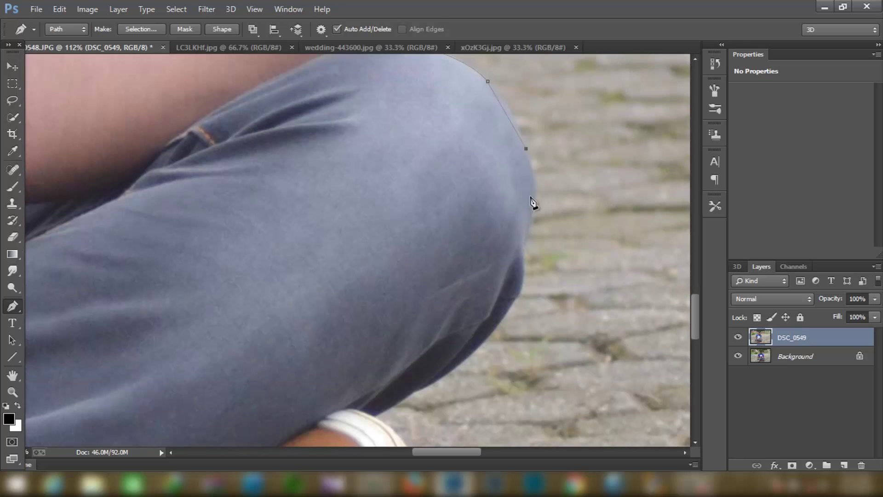
{"action": "left_click", "coordinate": [530, 223]}
{"action": "left_click", "coordinate": [522, 244]}
{"action": "scroll", "coordinate": [522, 258], "scroll_direction": "down", "scroll_amount": 1}
{"action": "left_click", "coordinate": [520, 225]}
{"action": "left_click", "coordinate": [490, 266]}
{"action": "scroll", "coordinate": [478, 260], "scroll_direction": "down", "scroll_amount": 1}
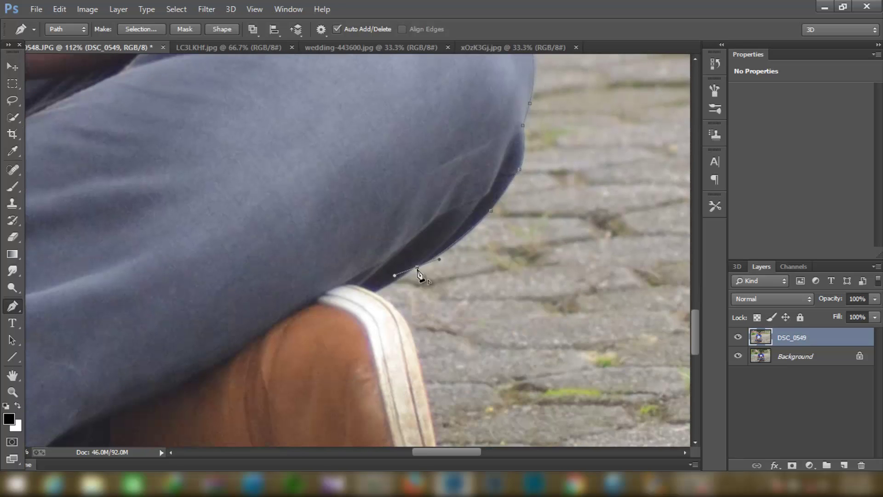
{"action": "scroll", "coordinate": [413, 275], "scroll_direction": "down", "scroll_amount": 1}
{"action": "scroll", "coordinate": [423, 248], "scroll_direction": "down", "scroll_amount": 3}
Trace around the shoe rim, toe and trouser hem, closing the path at the start point.
{"action": "left_click", "coordinate": [434, 149]}
{"action": "left_click", "coordinate": [435, 225]}
{"action": "left_click", "coordinate": [401, 252]}
{"action": "left_click", "coordinate": [379, 263]}
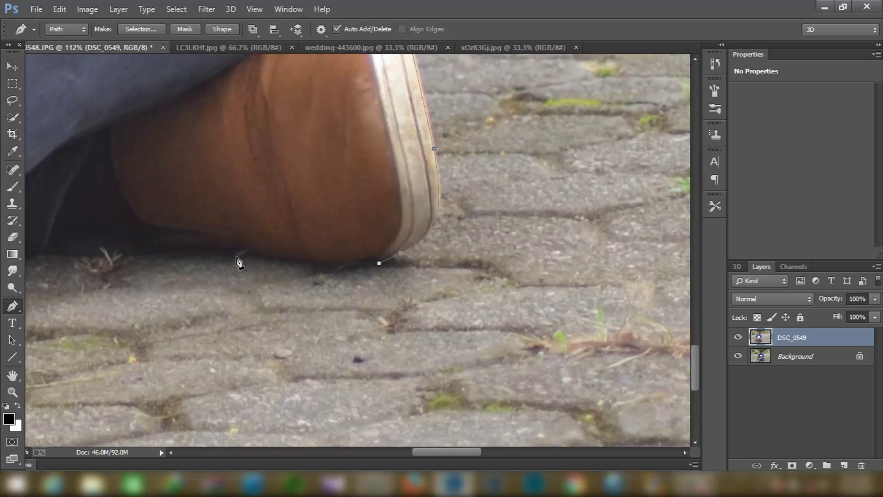
{"action": "left_click", "coordinate": [35, 256]}
{"action": "scroll", "coordinate": [276, 230], "scroll_direction": "left", "scroll_amount": 5}
{"action": "left_click", "coordinate": [523, 185]}
{"action": "left_click", "coordinate": [435, 212]}
{"action": "left_click", "coordinate": [328, 228]}
{"action": "left_click", "coordinate": [220, 226]}
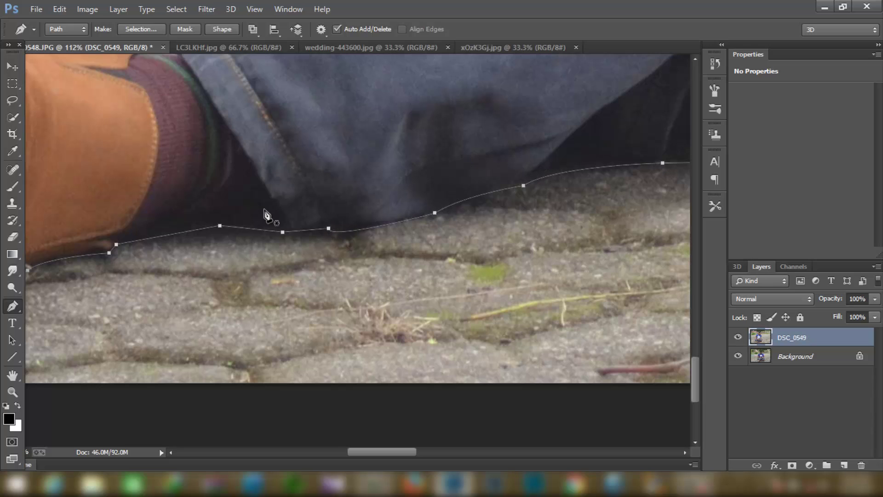
{"action": "key", "text": "ctrl+0"}
{"action": "right_click", "coordinate": [267, 215]}
Turn the man's path into a new selection with 0-pixel feather and zoom in.
{"action": "left_click", "coordinate": [316, 214]}
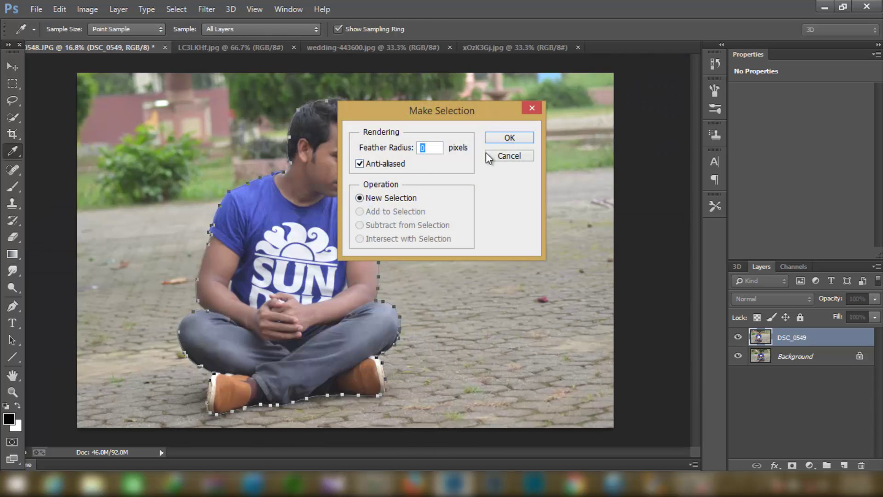
{"action": "left_click", "coordinate": [501, 139]}
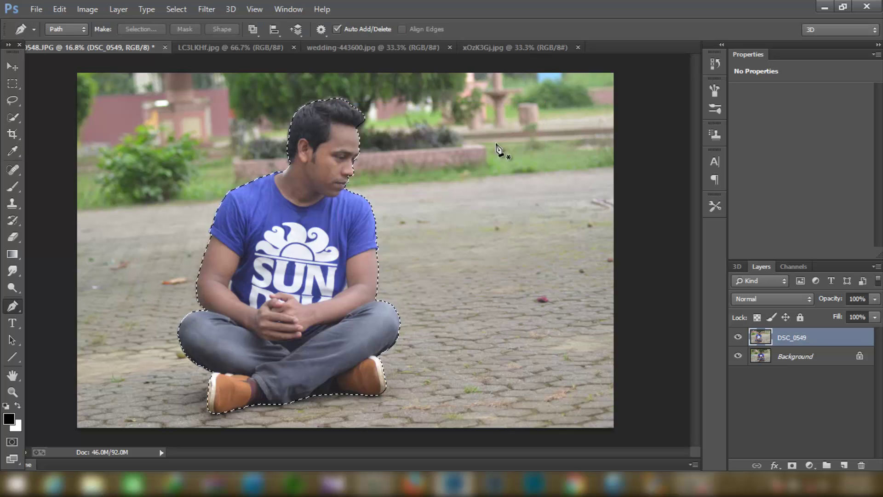
{"action": "scroll", "coordinate": [214, 321], "scroll_direction": "up", "scroll_amount": 4}
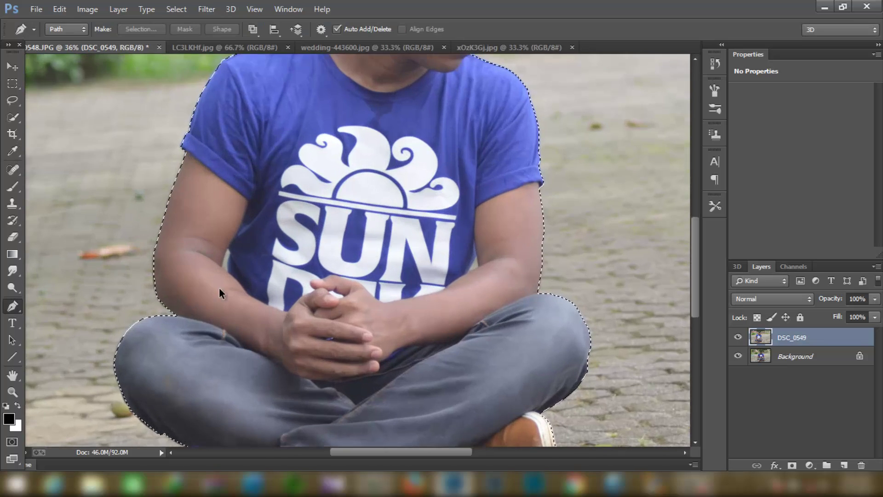
{"action": "scroll", "coordinate": [219, 287], "scroll_direction": "up", "scroll_amount": 3}
{"action": "scroll", "coordinate": [225, 271], "scroll_direction": "up", "scroll_amount": 3}
{"action": "scroll", "coordinate": [225, 270], "scroll_direction": "up", "scroll_amount": 1}
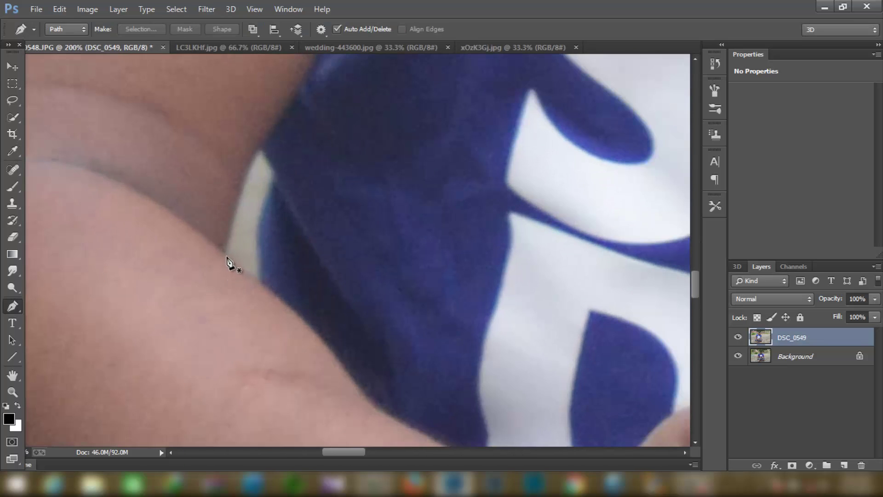
Outline the gap between arm and shirt and subtract it from the selection.
{"action": "left_click", "coordinate": [226, 253]}
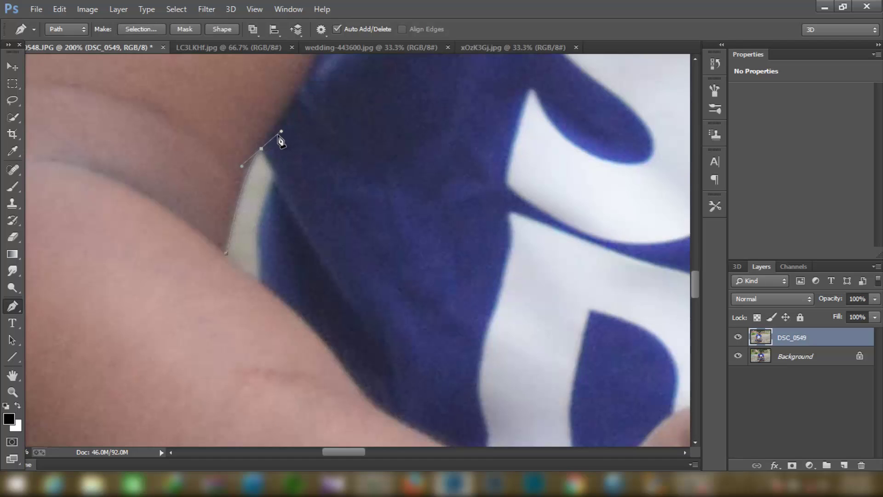
{"action": "left_click", "coordinate": [276, 173]}
{"action": "left_click_drag", "start_coordinate": [278, 305], "coordinate": [271, 309]}
{"action": "left_click", "coordinate": [265, 285]}
{"action": "right_click", "coordinate": [252, 192]}
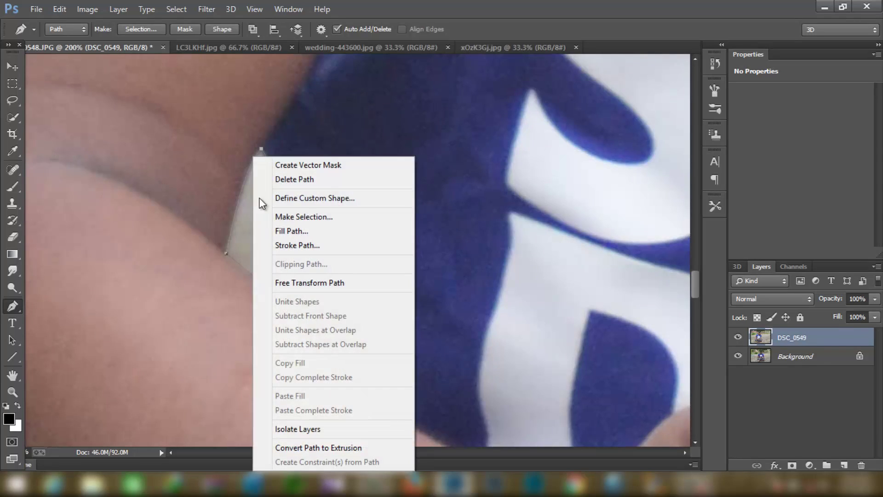
{"action": "left_click", "coordinate": [302, 219]}
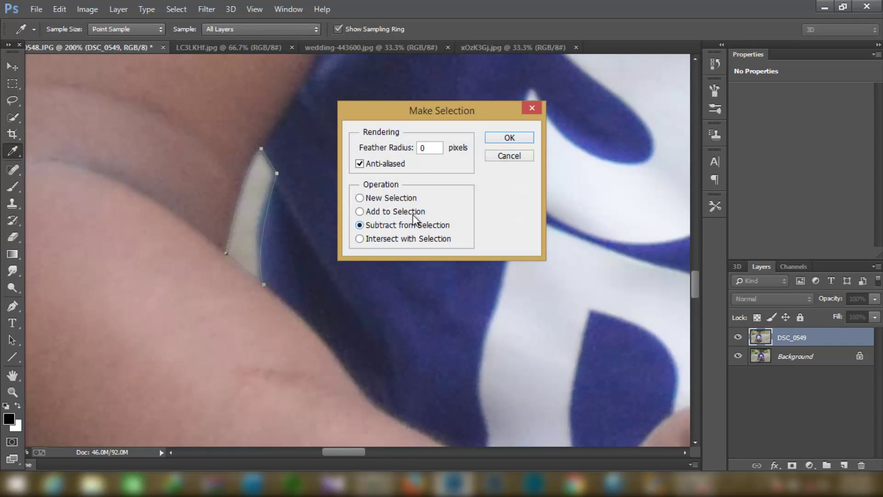
{"action": "left_click", "coordinate": [509, 138]}
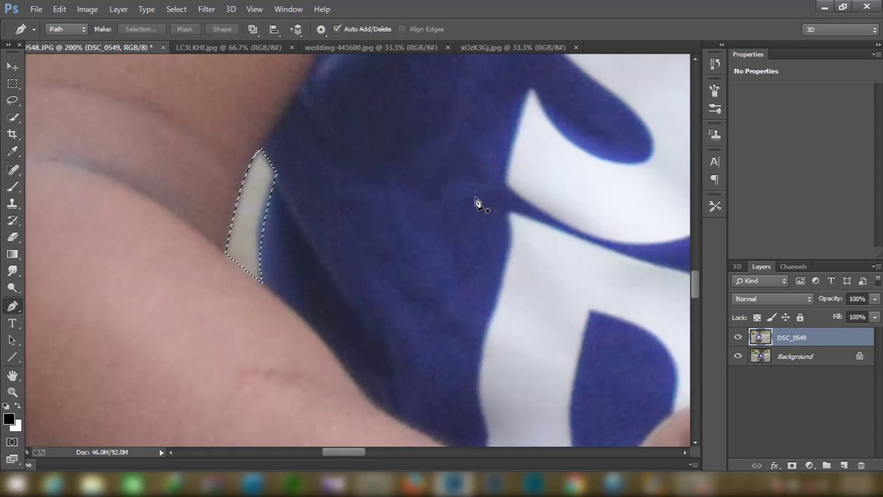
Outline the gap beside the other arm, subtract it from the selection, and zoom out.
{"action": "left_click_drag", "start_coordinate": [505, 173], "coordinate": [212, 190]}
{"action": "scroll", "coordinate": [522, 253], "scroll_direction": "right", "scroll_amount": 5}
{"action": "scroll", "coordinate": [609, 309], "scroll_direction": "right", "scroll_amount": 5}
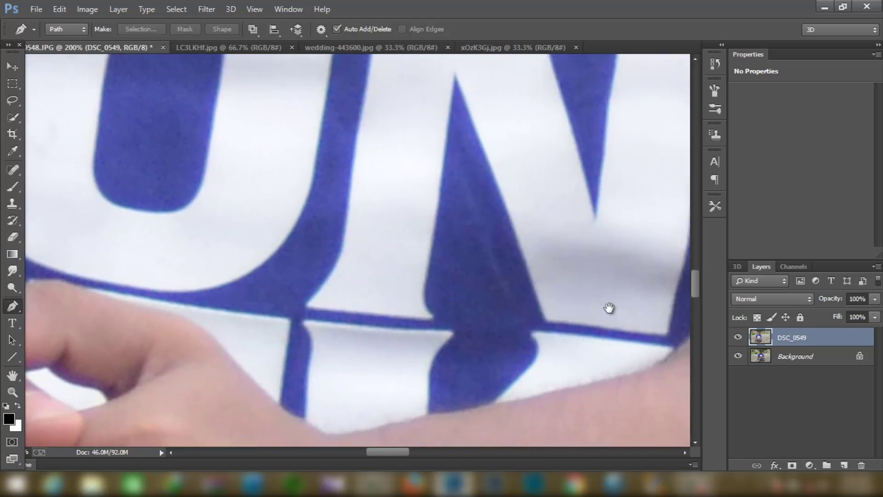
{"action": "scroll", "coordinate": [579, 244], "scroll_direction": "down", "scroll_amount": 6}
{"action": "scroll", "coordinate": [554, 383], "scroll_direction": "down", "scroll_amount": 3}
{"action": "scroll", "coordinate": [554, 384], "scroll_direction": "up", "scroll_amount": 5}
{"action": "left_click_drag", "start_coordinate": [528, 209], "coordinate": [564, 183]}
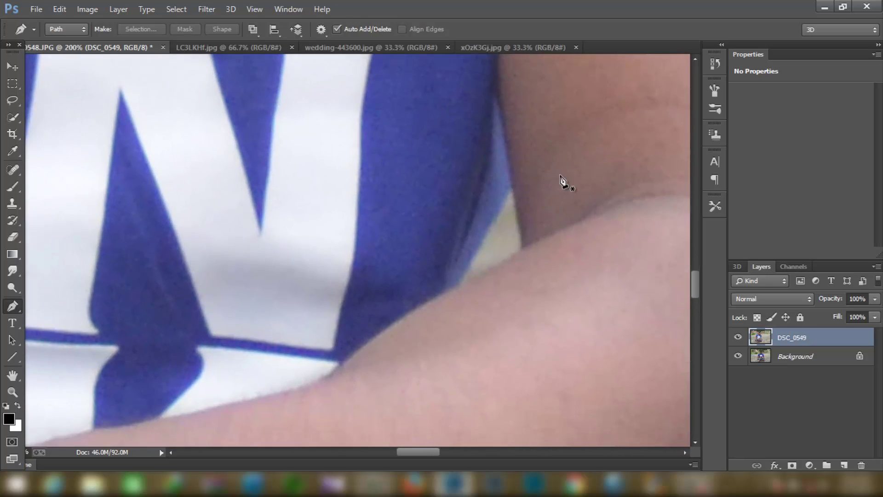
{"action": "left_click", "coordinate": [457, 286]}
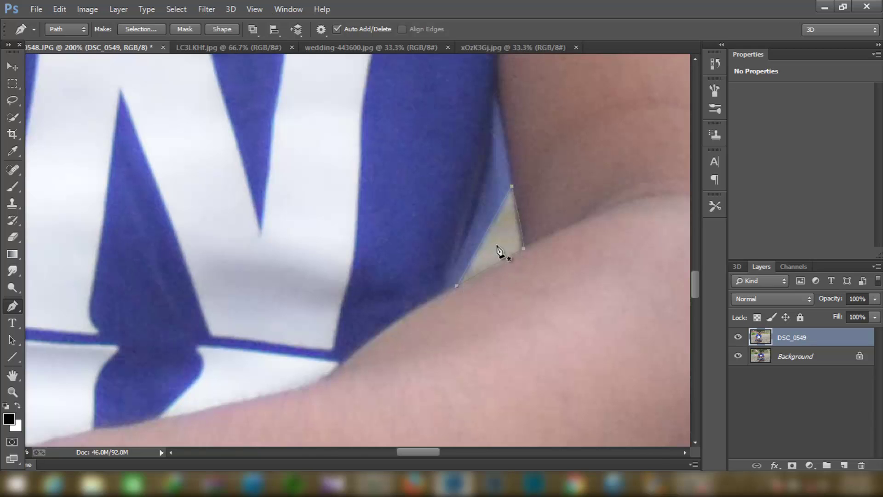
{"action": "right_click", "coordinate": [500, 244]}
{"action": "left_click", "coordinate": [540, 219]}
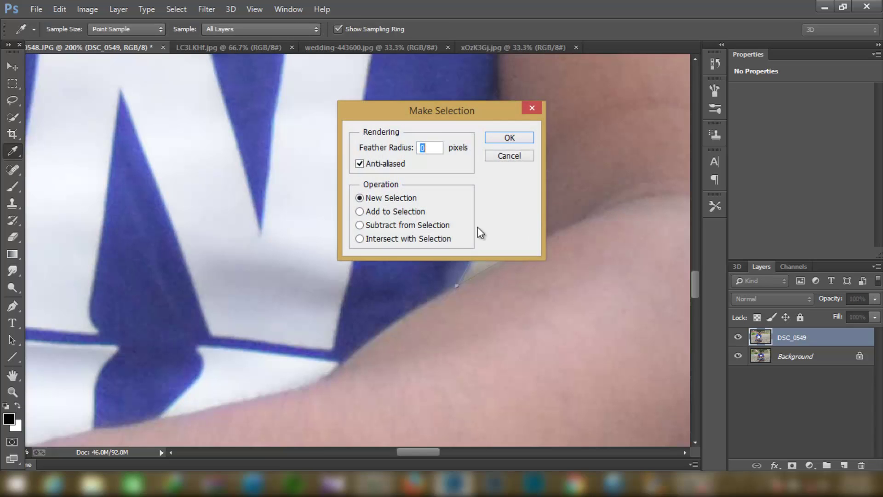
{"action": "left_click", "coordinate": [449, 225]}
{"action": "left_click", "coordinate": [511, 137]}
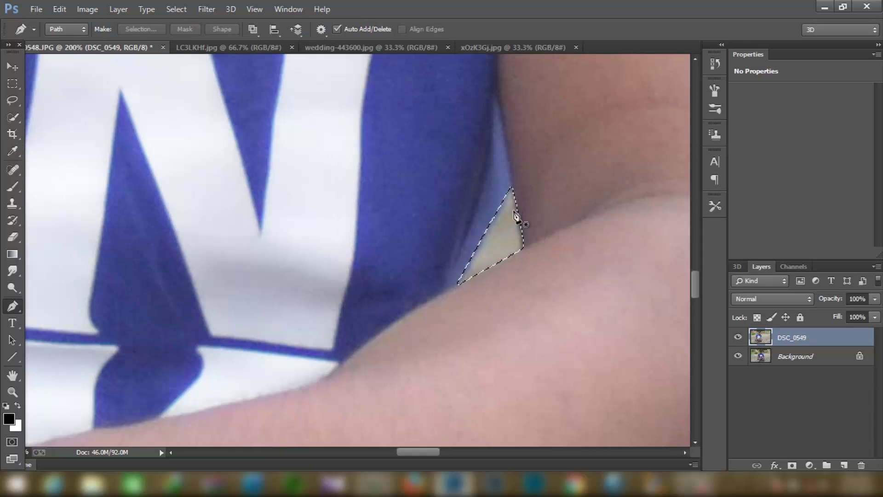
{"action": "key", "text": "ctrl+minus"}
{"action": "key", "text": "ctrl+minus"}
{"action": "key", "text": "ctrl+minus"}
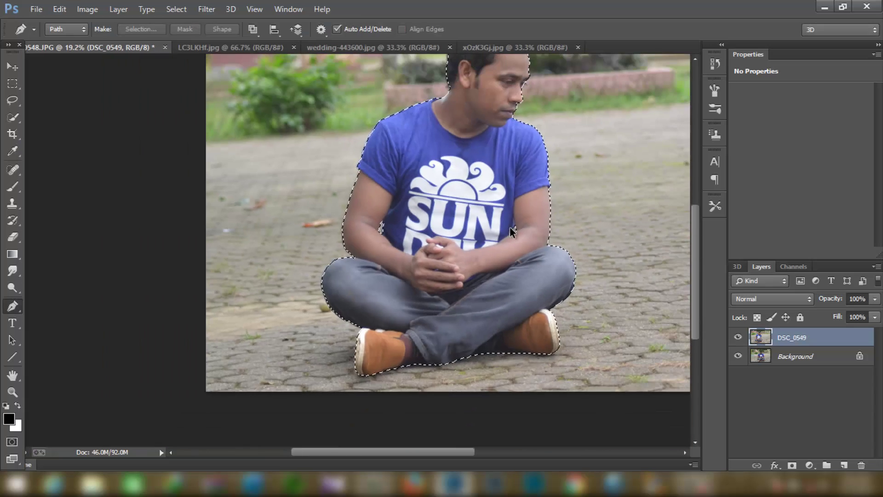
{"action": "key", "text": "ctrl+minus"}
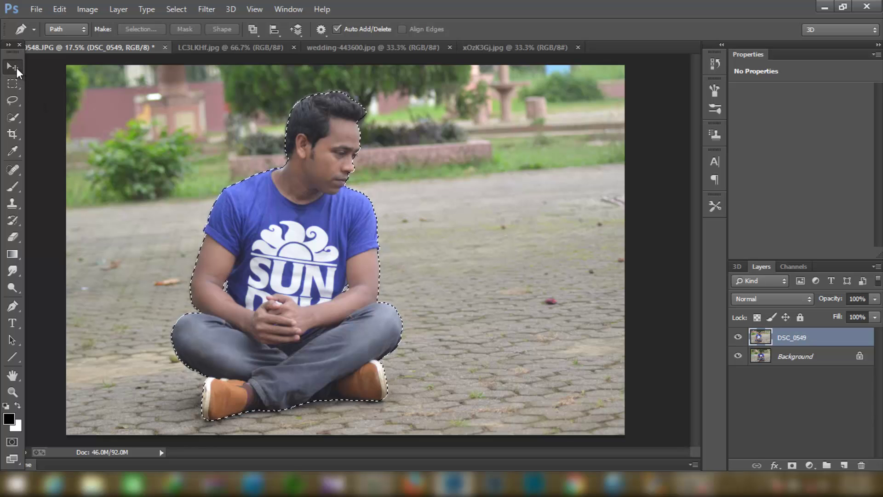
Mask the DSC_0549 layer to the selected man and toggle layer visibility to check both cutouts.
{"action": "left_click", "coordinate": [12, 67]}
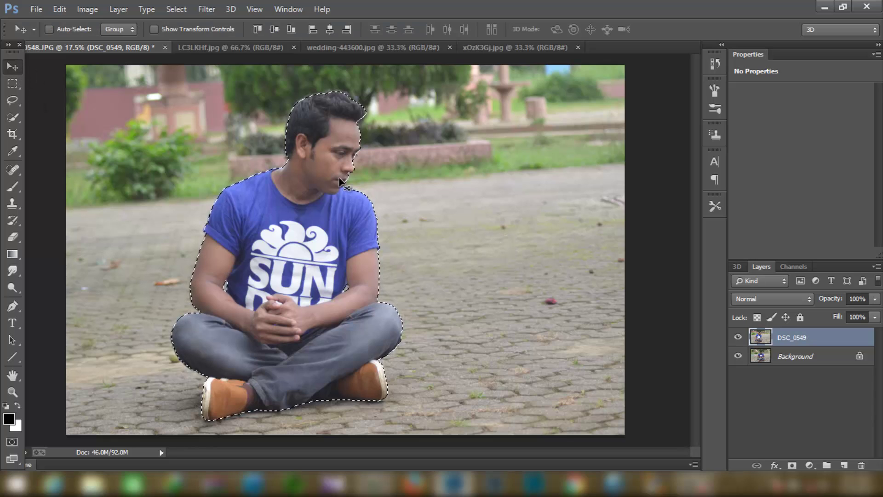
{"action": "left_click", "coordinate": [790, 466]}
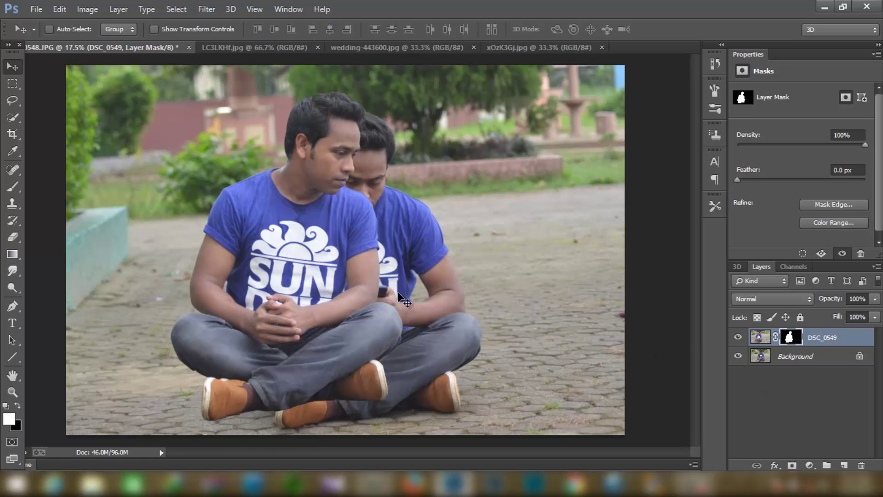
{"action": "left_click", "coordinate": [737, 336]}
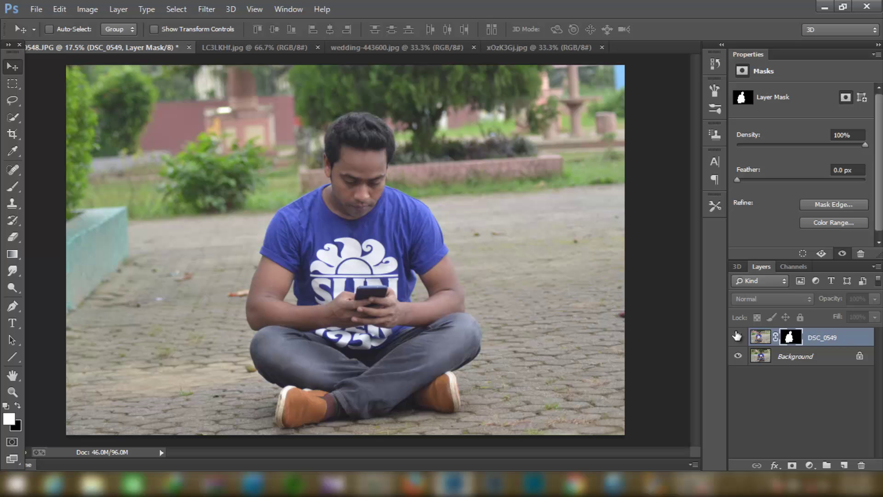
{"action": "left_click", "coordinate": [778, 358]}
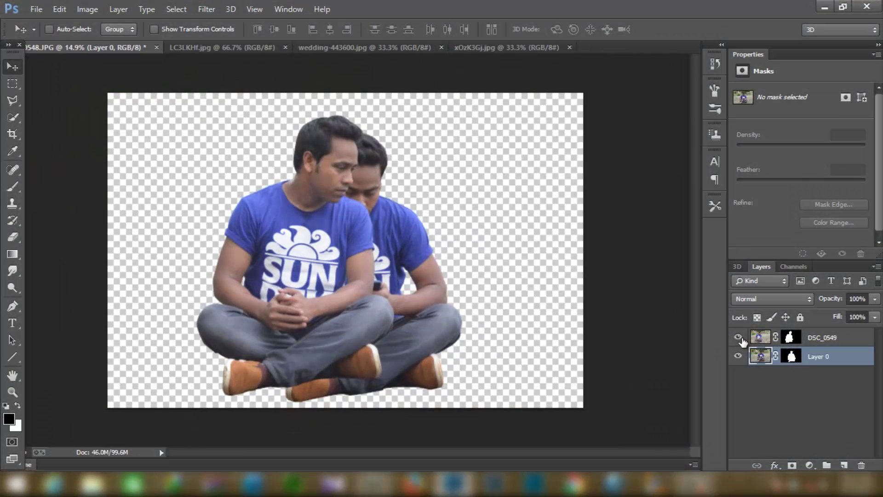
{"action": "left_click", "coordinate": [738, 337]}
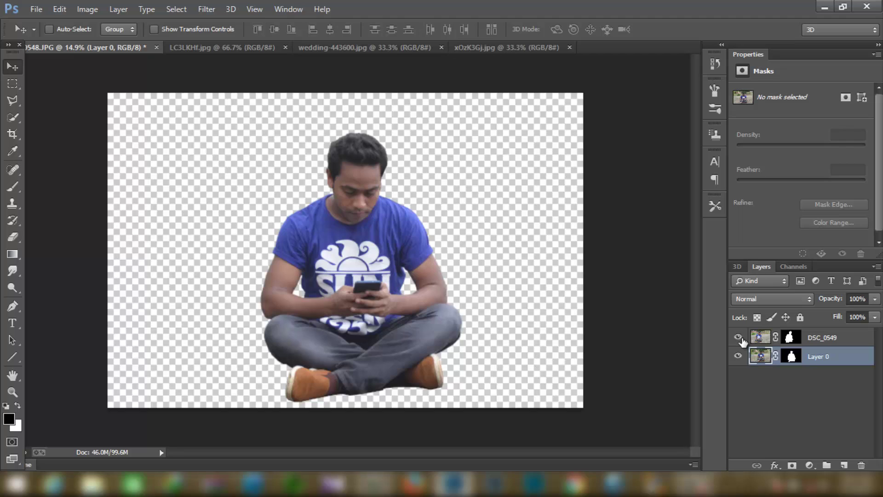
{"action": "left_click", "coordinate": [739, 337]}
{"action": "left_click", "coordinate": [738, 355]}
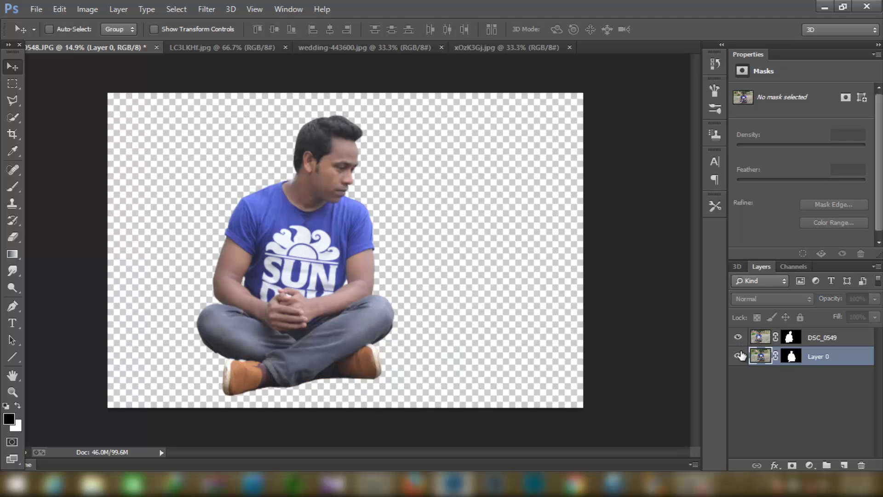
Apply the layer masks on DSC_0549 and Layer 0 permanently.
{"action": "left_click", "coordinate": [791, 339]}
{"action": "right_click", "coordinate": [793, 340]}
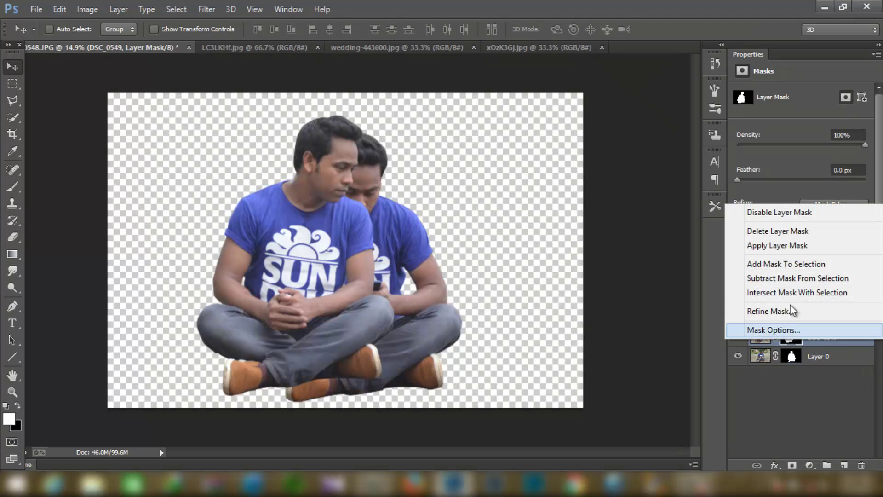
{"action": "left_click", "coordinate": [790, 244]}
{"action": "left_click", "coordinate": [791, 356]}
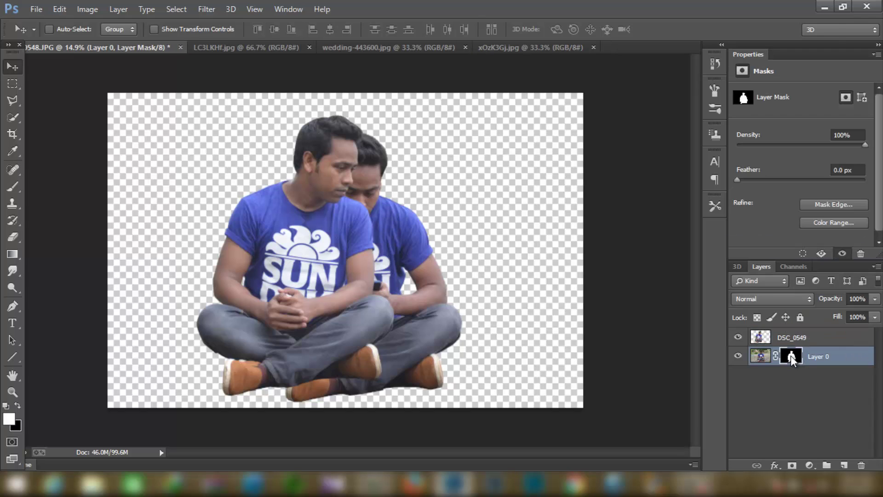
{"action": "right_click", "coordinate": [790, 355]}
{"action": "left_click", "coordinate": [779, 260]}
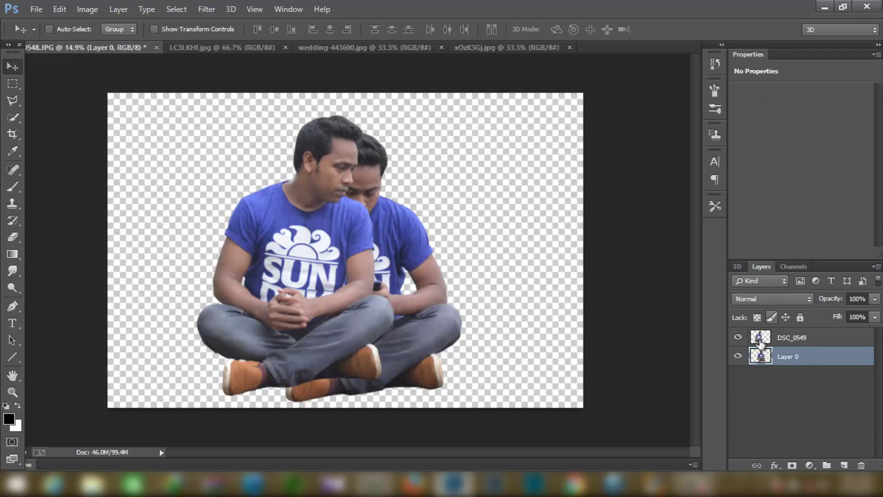
Move Layer 0's man to the right, then scale him down and shift him up.
{"action": "left_click", "coordinate": [784, 344]}
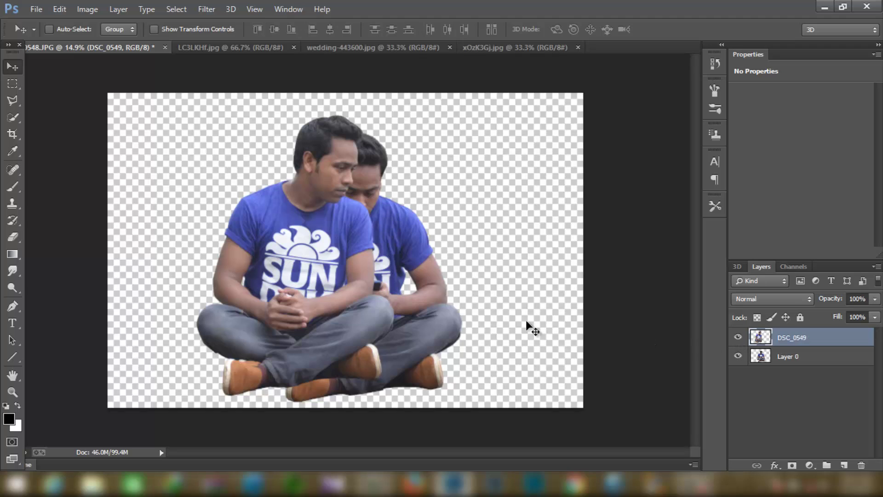
{"action": "left_click", "coordinate": [760, 361]}
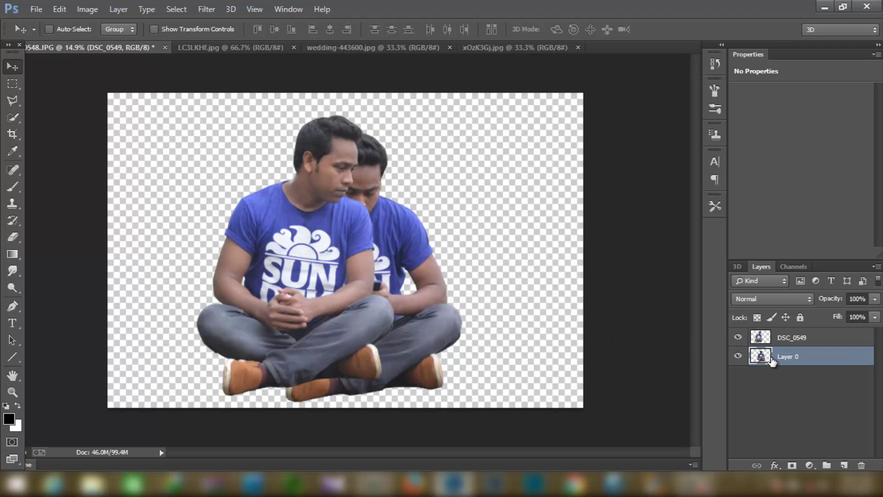
{"action": "left_click_drag", "start_coordinate": [434, 289], "coordinate": [493, 286]}
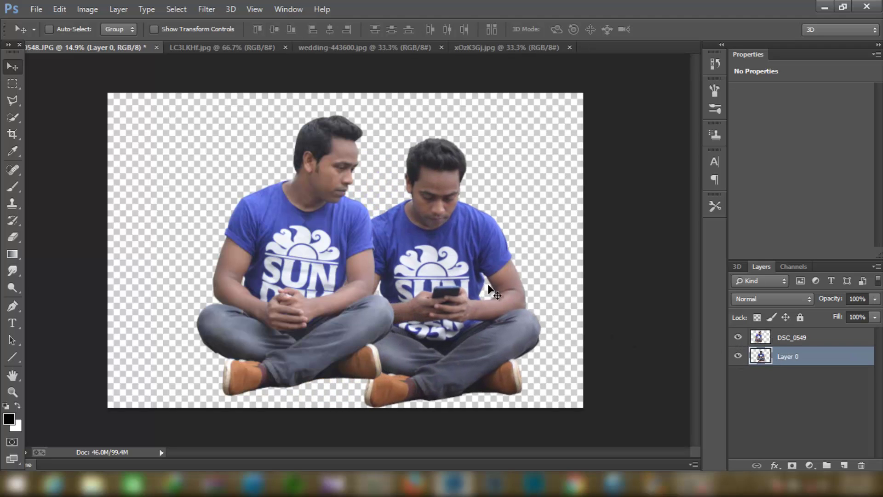
{"action": "key", "text": "ctrl+t"}
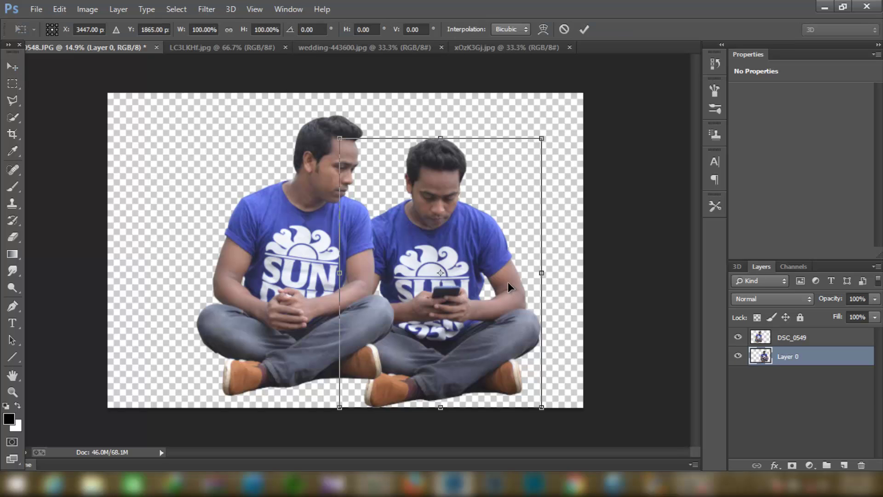
{"action": "left_click_drag", "start_coordinate": [541, 138], "coordinate": [489, 223]}
{"action": "left_click_drag", "start_coordinate": [443, 265], "coordinate": [470, 245]}
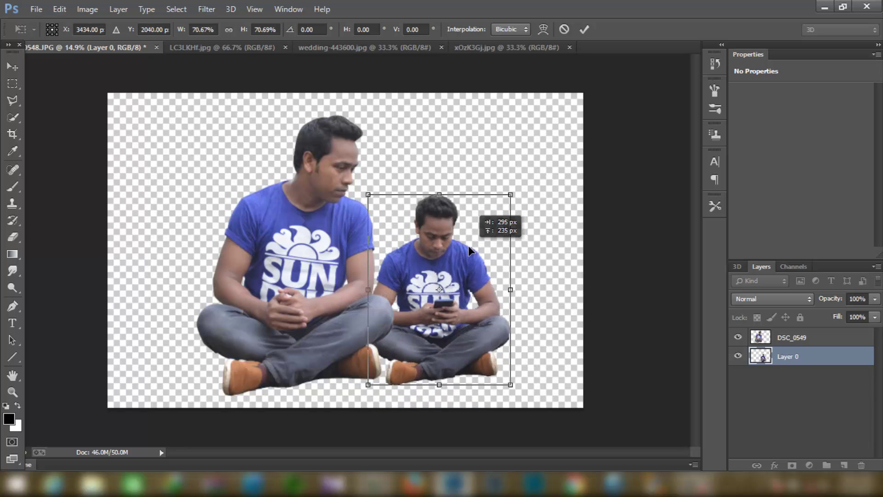
{"action": "left_click", "coordinate": [584, 29]}
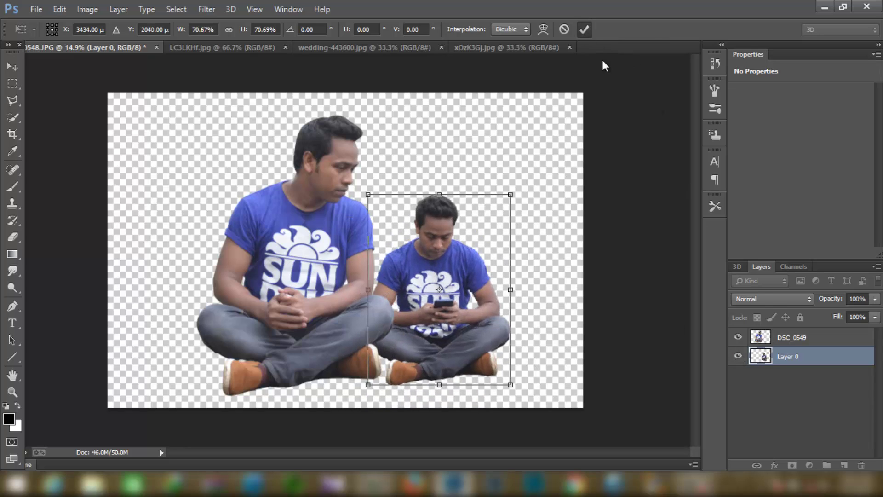
Scale the DSC_0549 man to about 73% and place him beside the other man.
{"action": "left_click", "coordinate": [778, 336]}
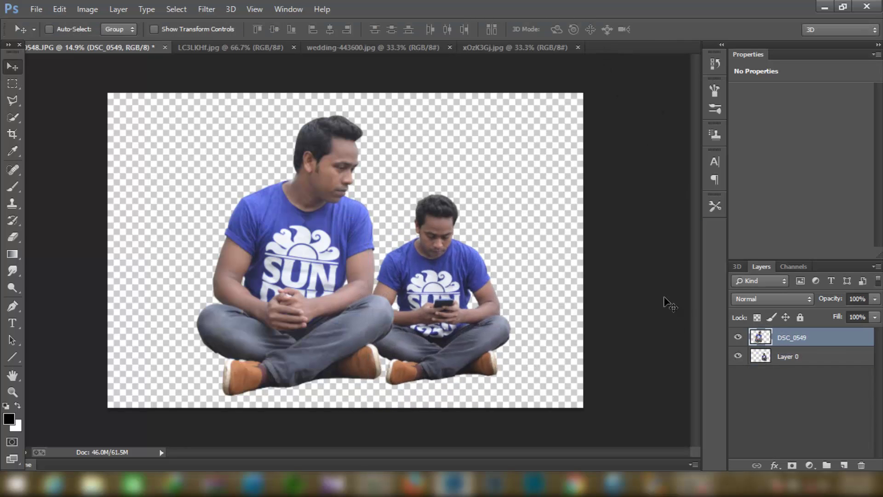
{"action": "key", "text": "ctrl+t"}
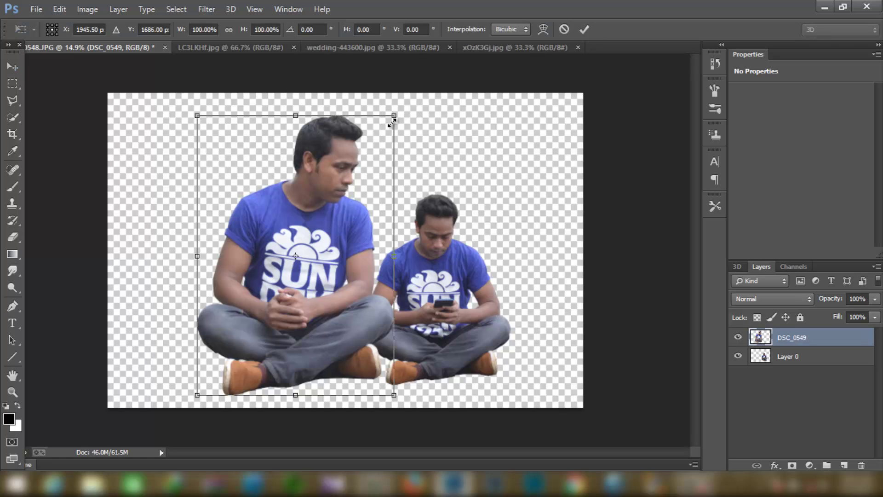
{"action": "left_click_drag", "start_coordinate": [392, 121], "coordinate": [350, 202]}
{"action": "mouse_move", "coordinate": [299, 243]}
{"action": "left_mouse_down"}
{"action": "mouse_move", "coordinate": [335, 241]}
{"action": "mouse_move", "coordinate": [324, 241]}
{"action": "left_mouse_up"}
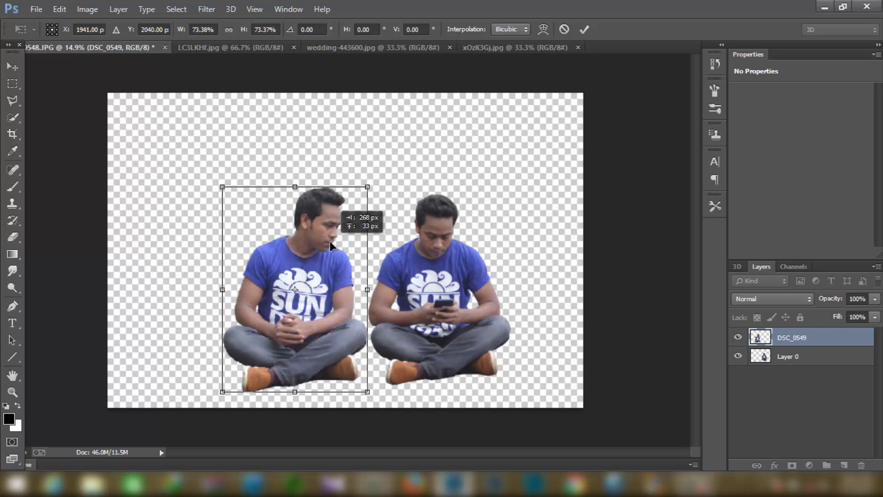
{"action": "left_click", "coordinate": [588, 31]}
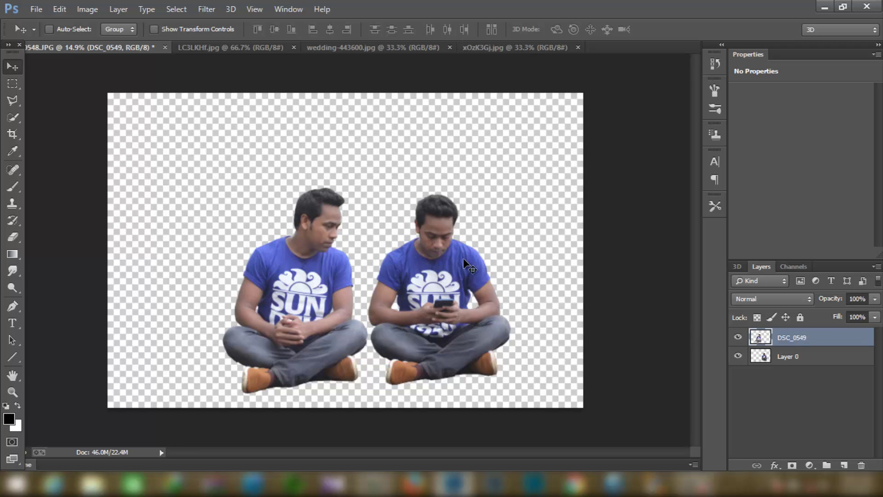
Nudge both men left, rotate Layer 0's man about 2.4°, and load the left man's selection.
{"action": "left_click", "coordinate": [754, 357], "text": "shift"}
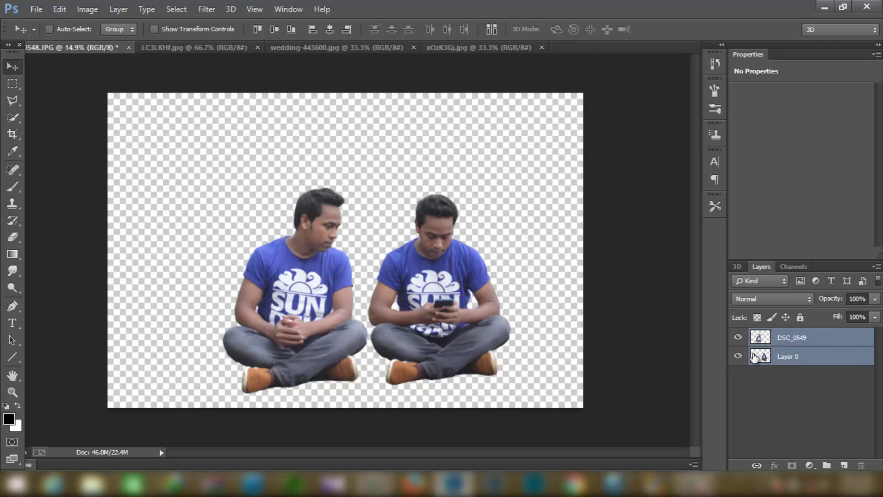
{"action": "left_click_drag", "start_coordinate": [450, 296], "coordinate": [431, 298]}
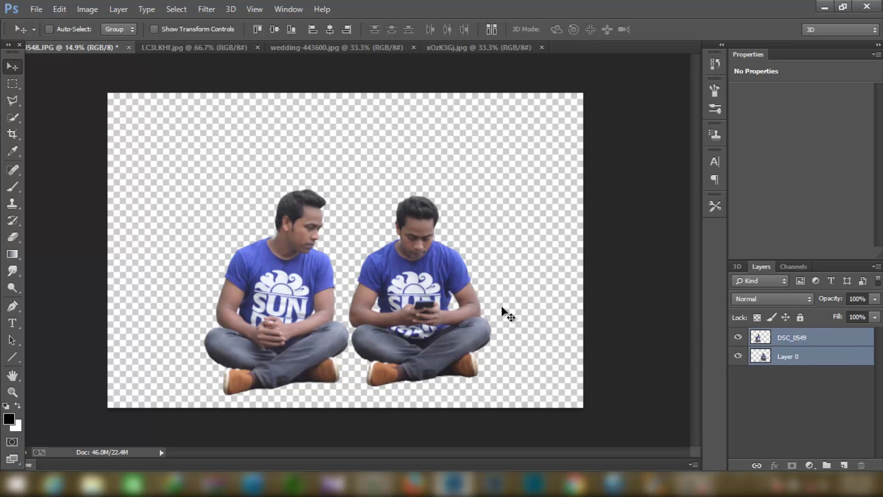
{"action": "left_click", "coordinate": [778, 355]}
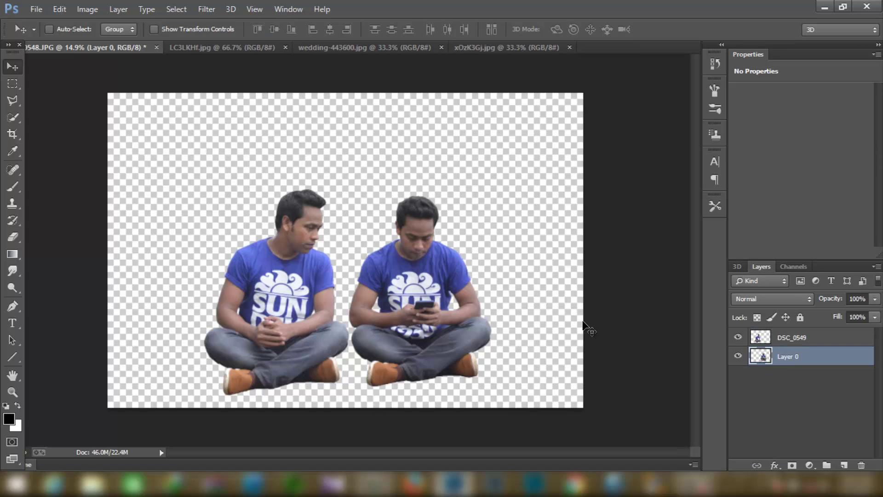
{"action": "key", "text": "ctrl+t"}
{"action": "left_click_drag", "start_coordinate": [561, 296], "coordinate": [561, 300]}
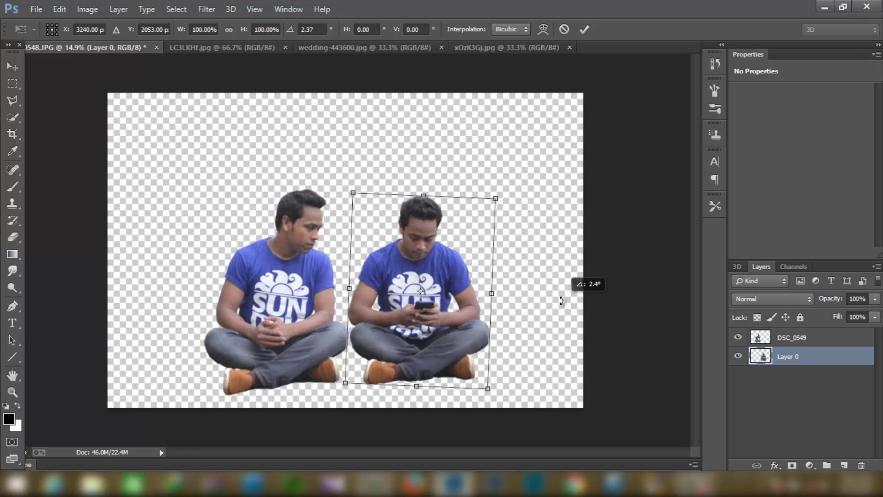
{"action": "left_click", "coordinate": [584, 29]}
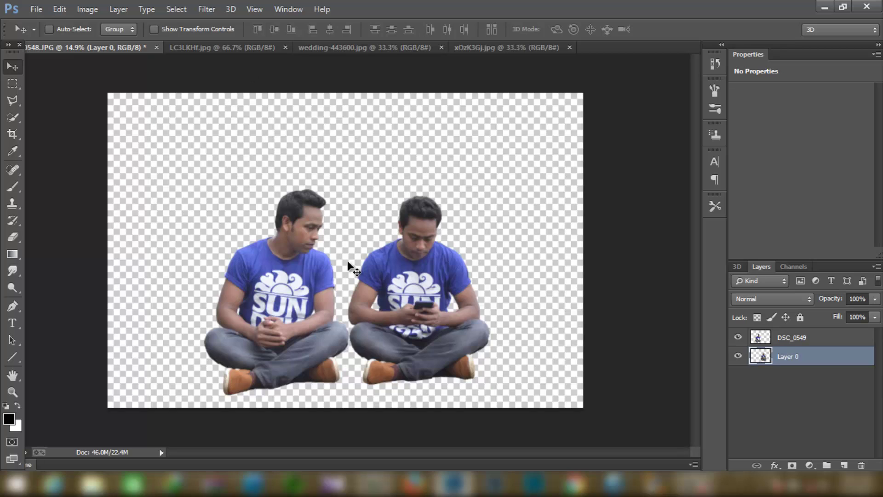
{"action": "left_click", "coordinate": [763, 338], "text": "ctrl"}
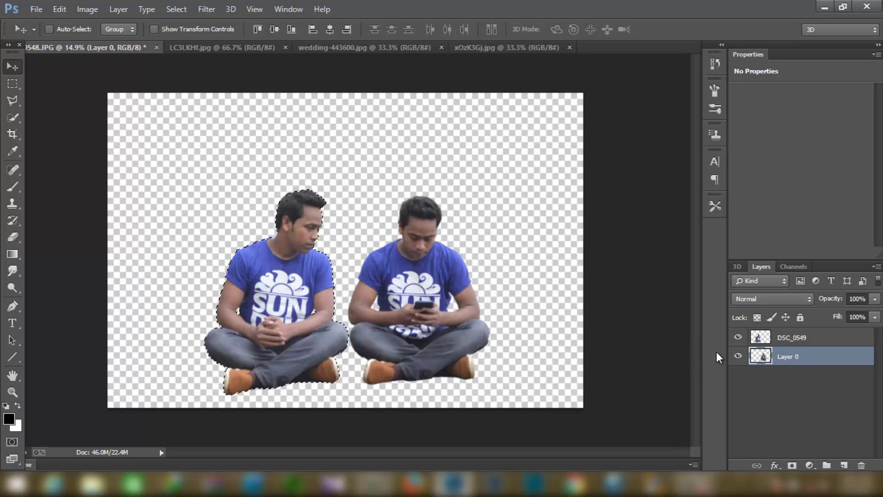
{"action": "left_click", "coordinate": [15, 89]}
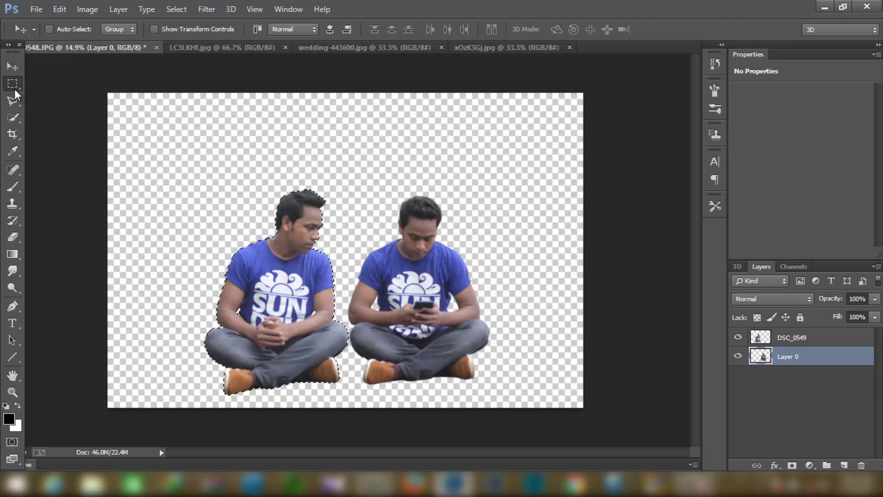
Deselect and crop empty space from the left, right and top around the two men.
{"action": "left_click", "coordinate": [193, 139]}
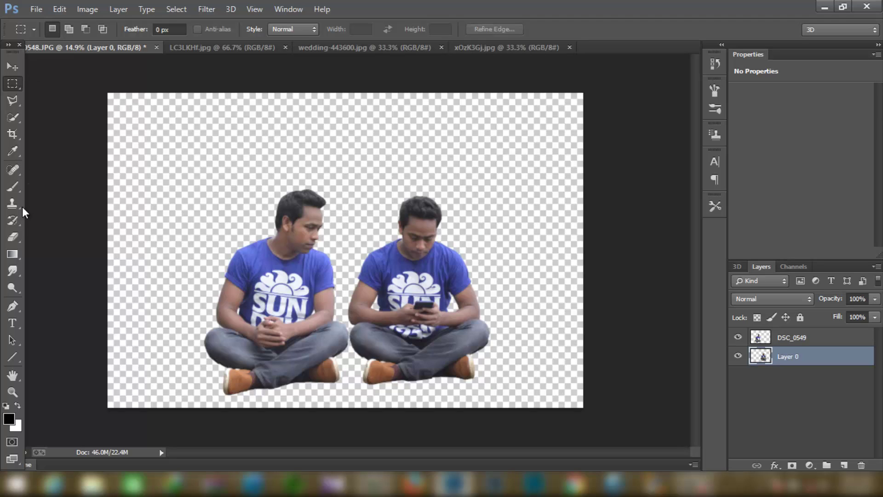
{"action": "left_click", "coordinate": [12, 134]}
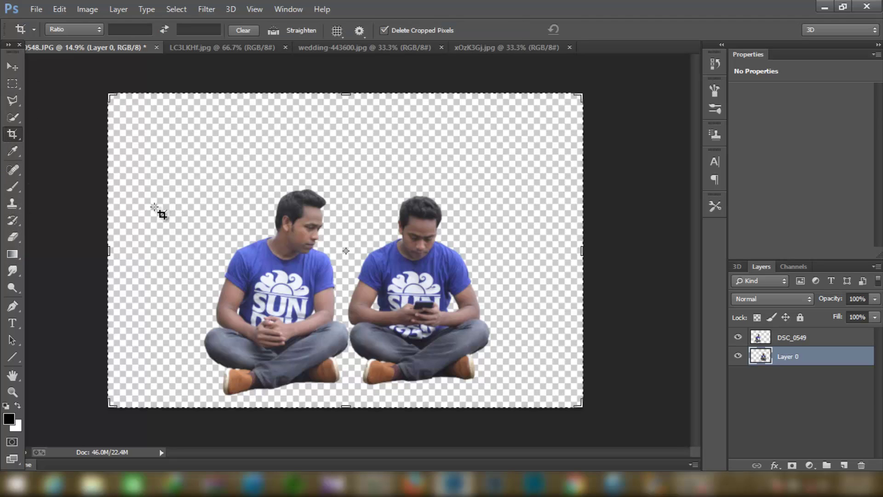
{"action": "left_click_drag", "start_coordinate": [111, 253], "coordinate": [137, 257]}
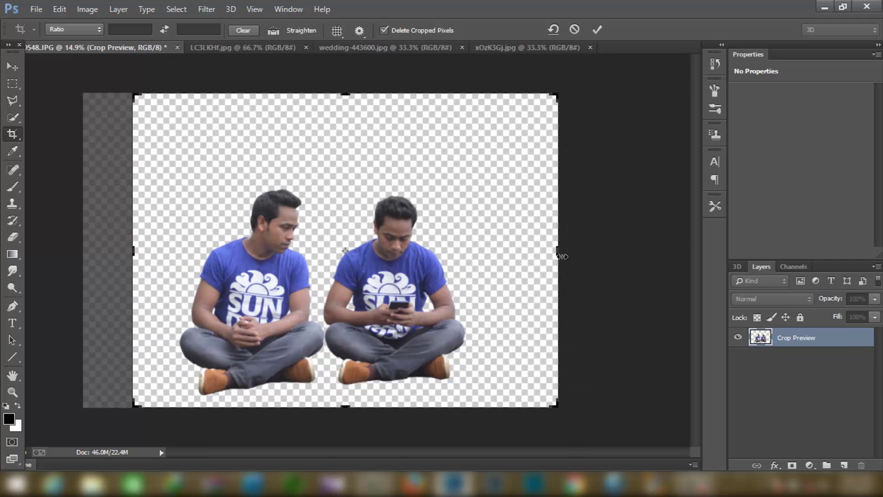
{"action": "left_click_drag", "start_coordinate": [556, 250], "coordinate": [537, 250]}
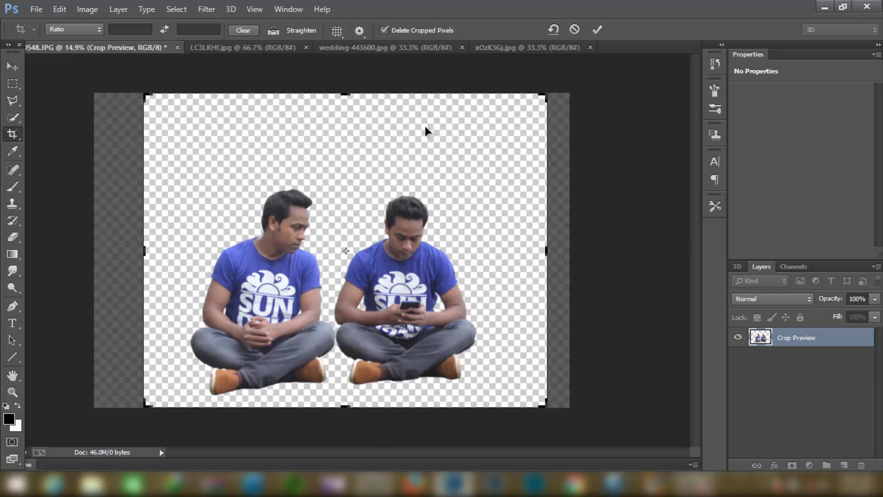
{"action": "left_click_drag", "start_coordinate": [343, 95], "coordinate": [343, 110]}
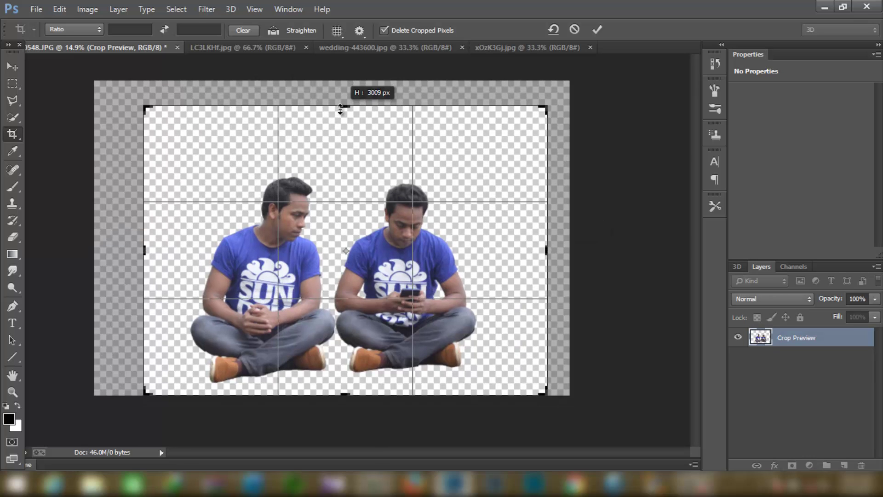
{"action": "left_click", "coordinate": [597, 30]}
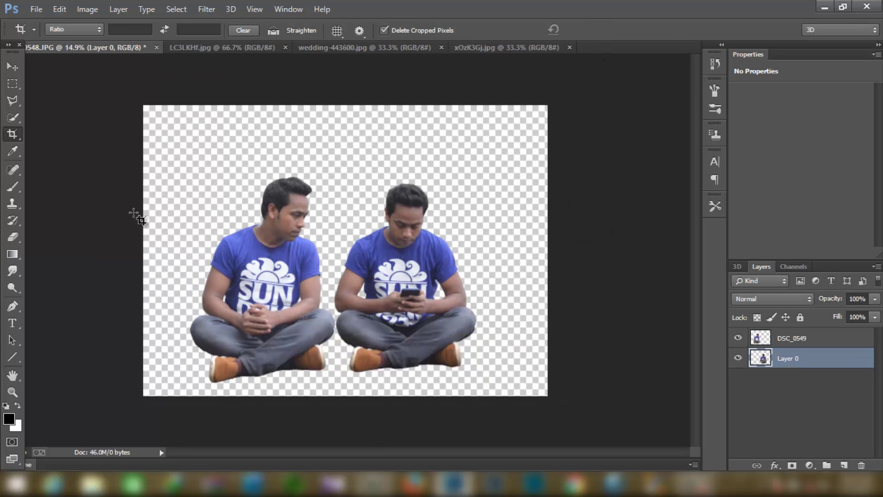
{"action": "left_click", "coordinate": [12, 66]}
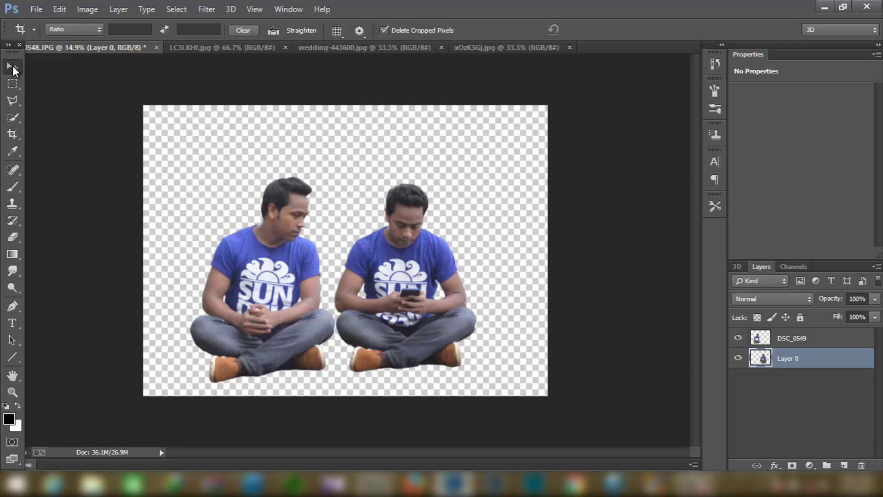
Bring the LC3LKHf.jpg bokeh image into the composition as a layer beneath both men.
{"action": "left_click", "coordinate": [789, 343]}
{"action": "scroll", "coordinate": [465, 285], "scroll_direction": "up", "scroll_amount": 3}
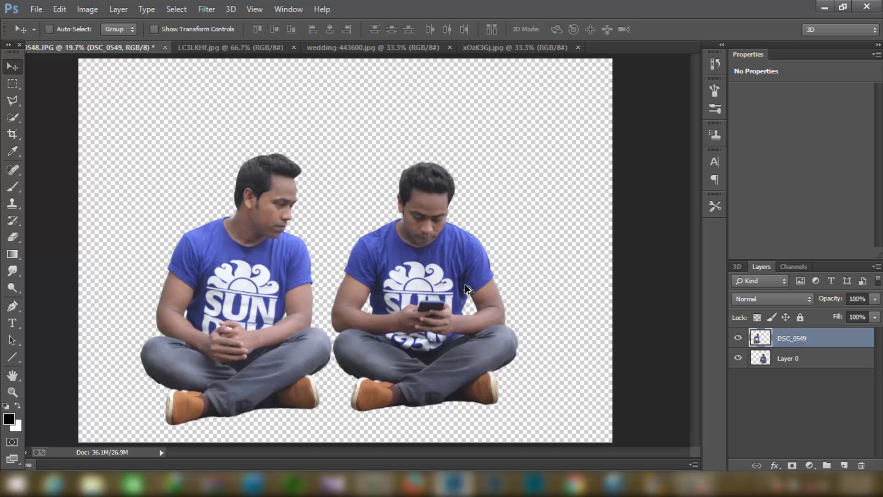
{"action": "scroll", "coordinate": [464, 284], "scroll_direction": "down", "scroll_amount": 2}
{"action": "scroll", "coordinate": [465, 284], "scroll_direction": "up", "scroll_amount": 1}
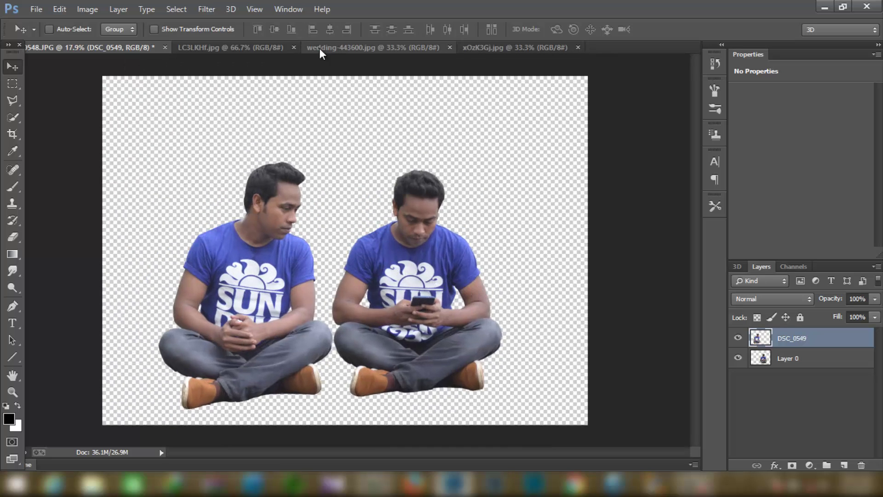
{"action": "left_click", "coordinate": [250, 46]}
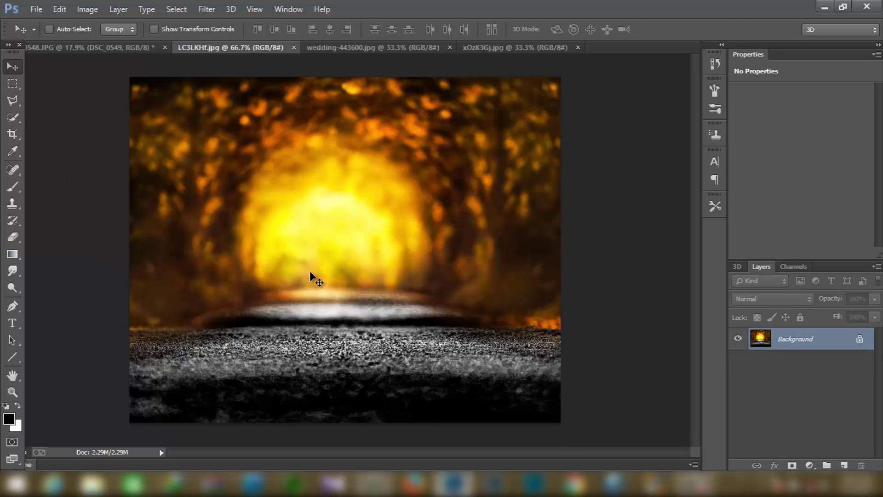
{"action": "mouse_move", "coordinate": [308, 269]}
{"action": "left_mouse_down"}
{"action": "mouse_move", "coordinate": [117, 47]}
{"action": "mouse_move", "coordinate": [262, 229]}
{"action": "left_mouse_up"}
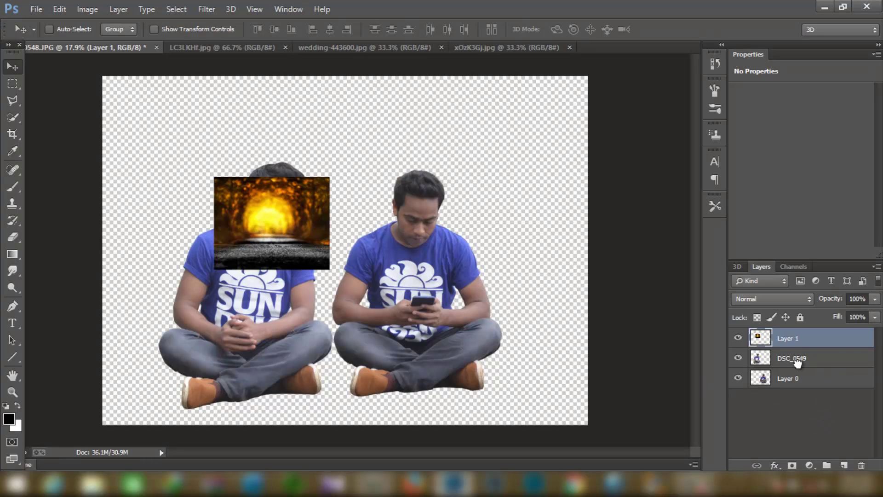
{"action": "left_click_drag", "start_coordinate": [796, 342], "coordinate": [788, 427]}
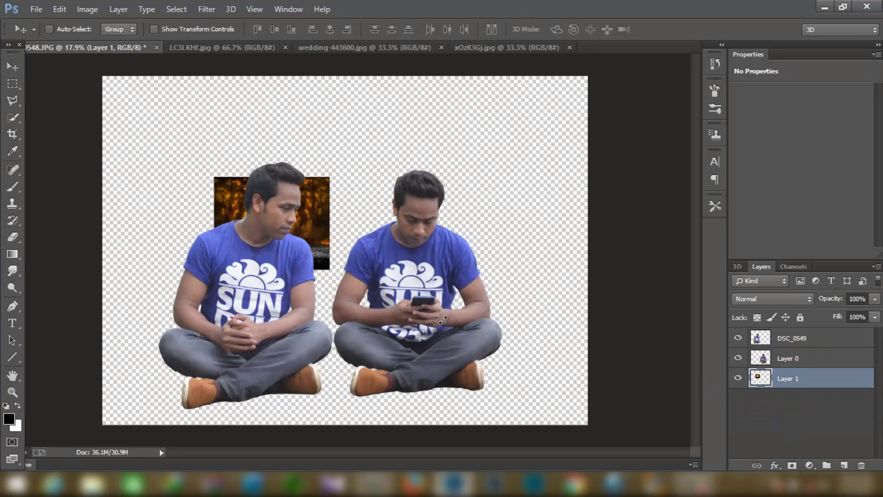
Scale and position the bokeh layer so it fills the entire canvas.
{"action": "key", "text": "ctrl+t"}
{"action": "left_click_drag", "start_coordinate": [285, 192], "coordinate": [173, 92]}
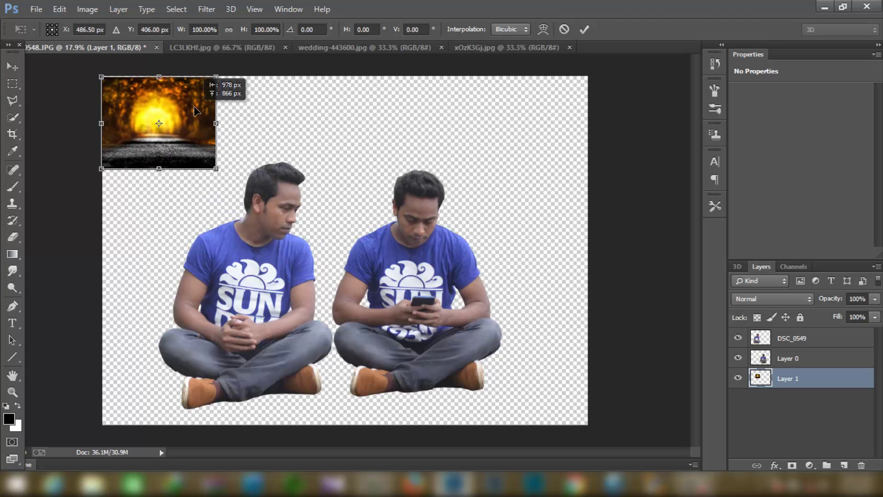
{"action": "left_click_drag", "start_coordinate": [229, 177], "coordinate": [605, 441]}
{"action": "left_click_drag", "start_coordinate": [566, 413], "coordinate": [569, 383]}
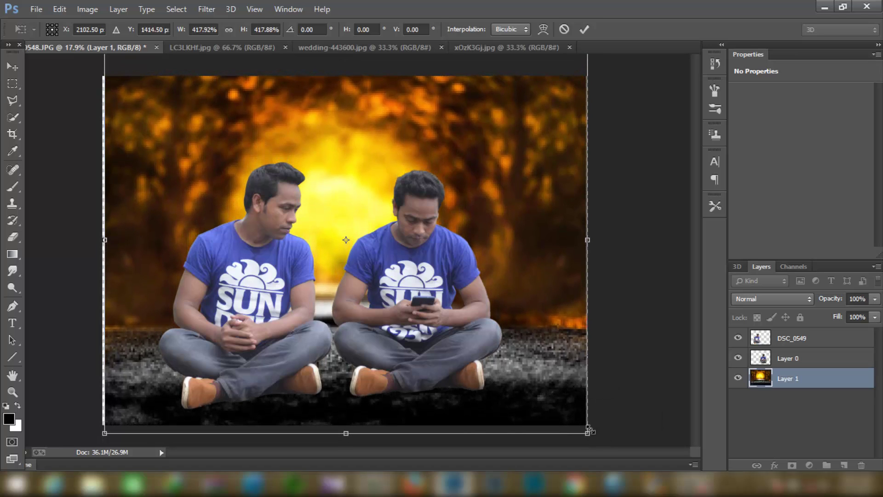
{"action": "left_click_drag", "start_coordinate": [593, 240], "coordinate": [599, 240]}
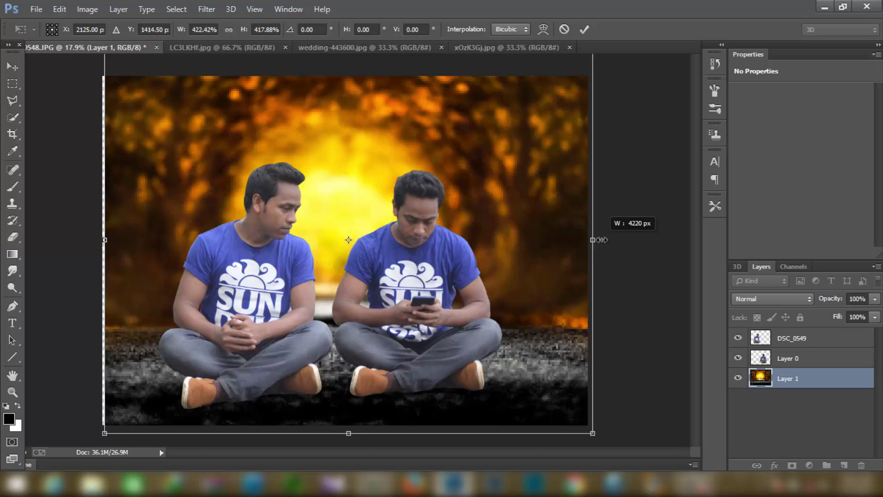
{"action": "left_click_drag", "start_coordinate": [536, 262], "coordinate": [535, 260]}
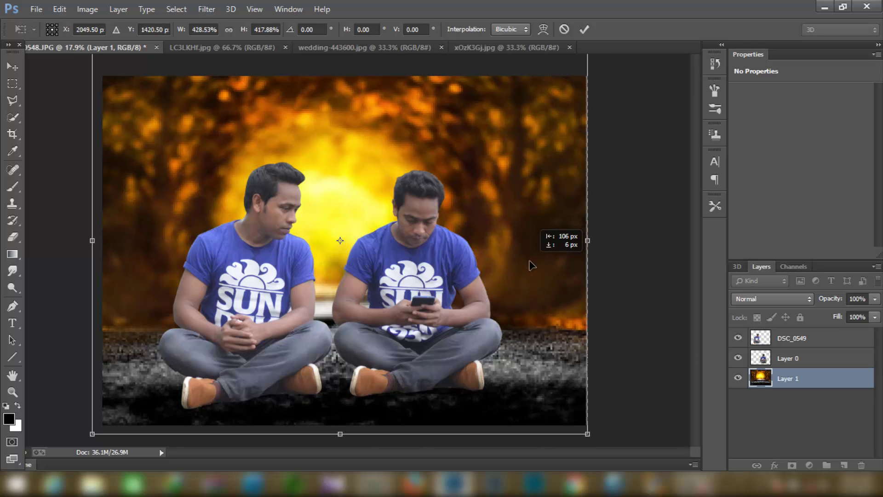
{"action": "left_click", "coordinate": [584, 29]}
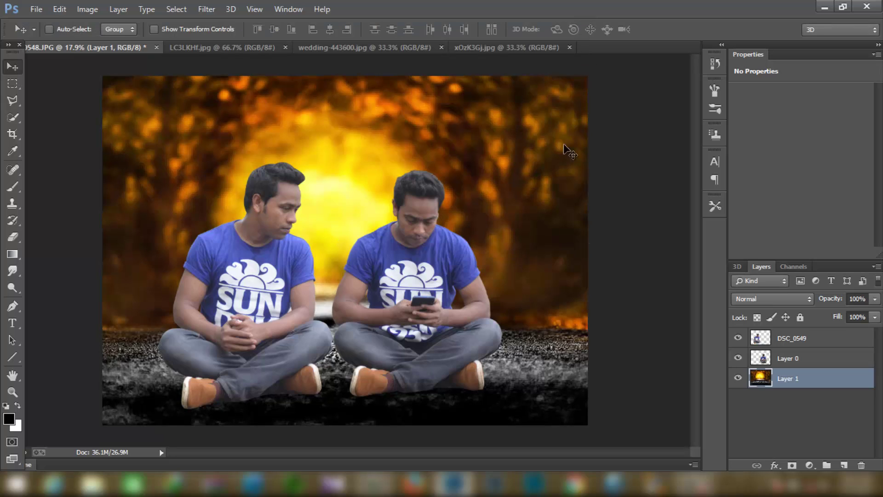
Move both men up onto the gravel and scale them together to about 91%.
{"action": "left_click", "coordinate": [813, 339]}
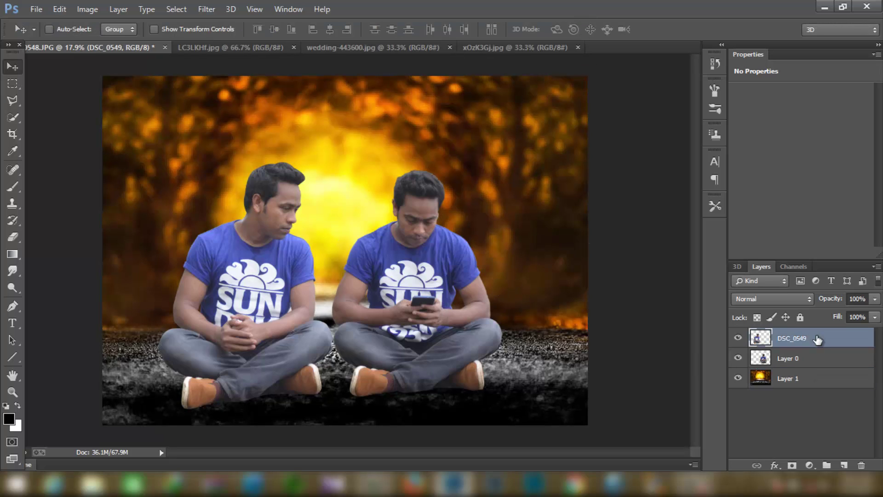
{"action": "left_click", "coordinate": [813, 358]}
{"action": "left_click", "coordinate": [776, 344], "text": "shift"}
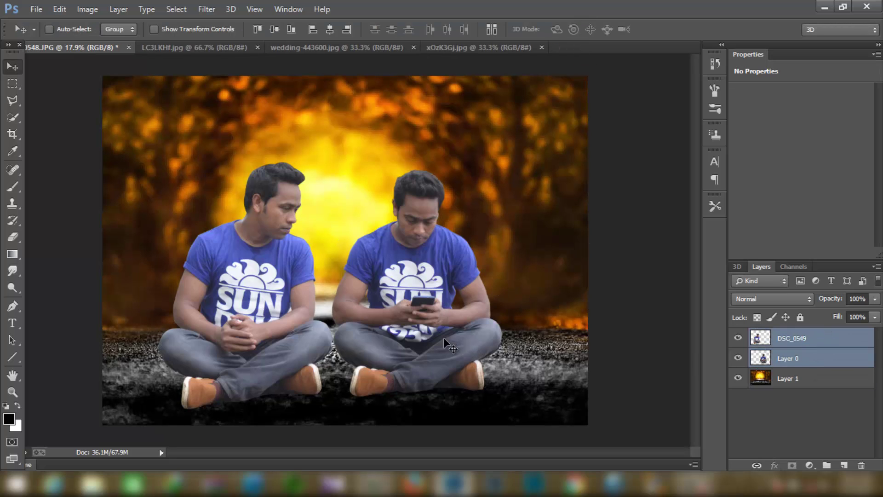
{"action": "left_click_drag", "start_coordinate": [444, 341], "coordinate": [459, 303]}
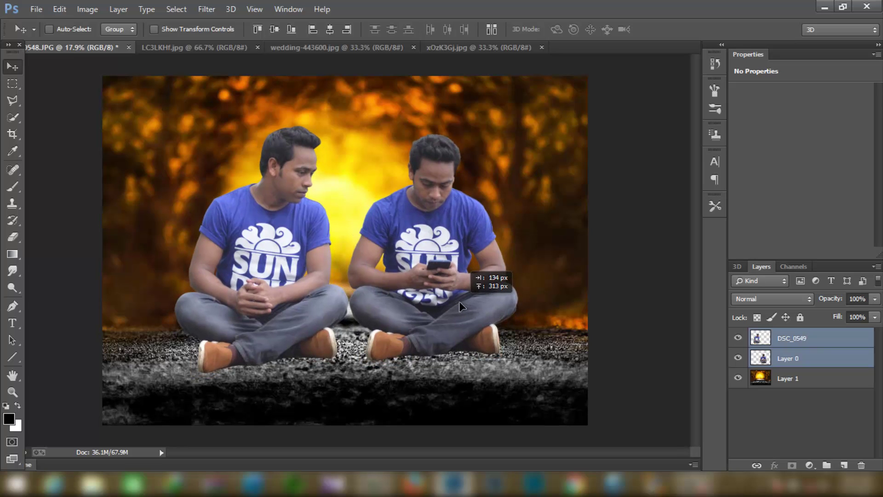
{"action": "scroll", "coordinate": [462, 305], "scroll_direction": "down", "scroll_amount": 1}
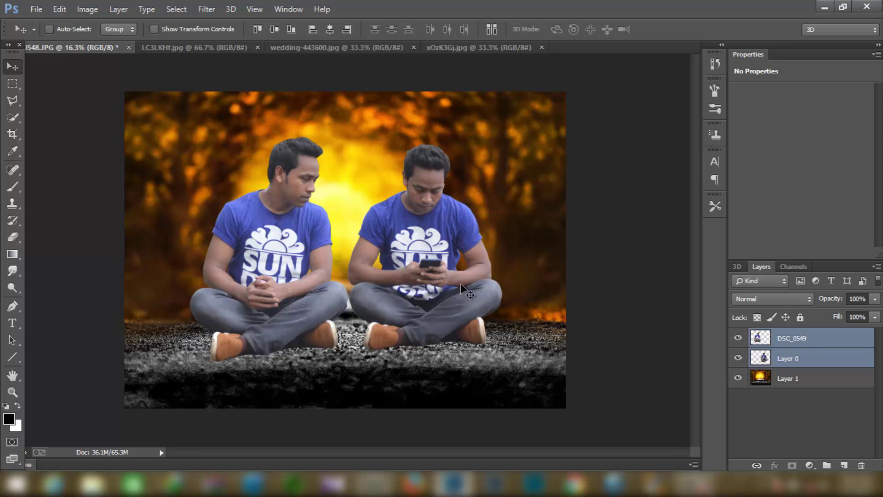
{"action": "left_click", "coordinate": [199, 29]}
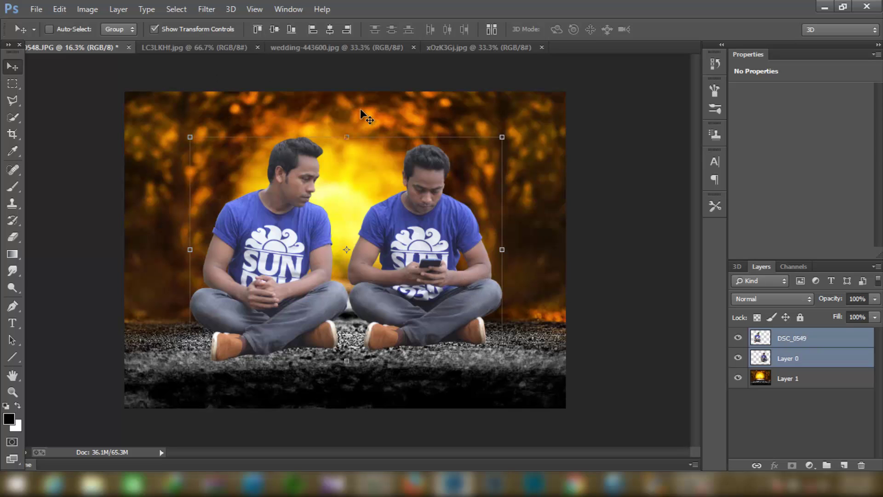
{"action": "left_click_drag", "start_coordinate": [505, 139], "coordinate": [476, 168]}
{"action": "left_click_drag", "start_coordinate": [408, 214], "coordinate": [415, 213]}
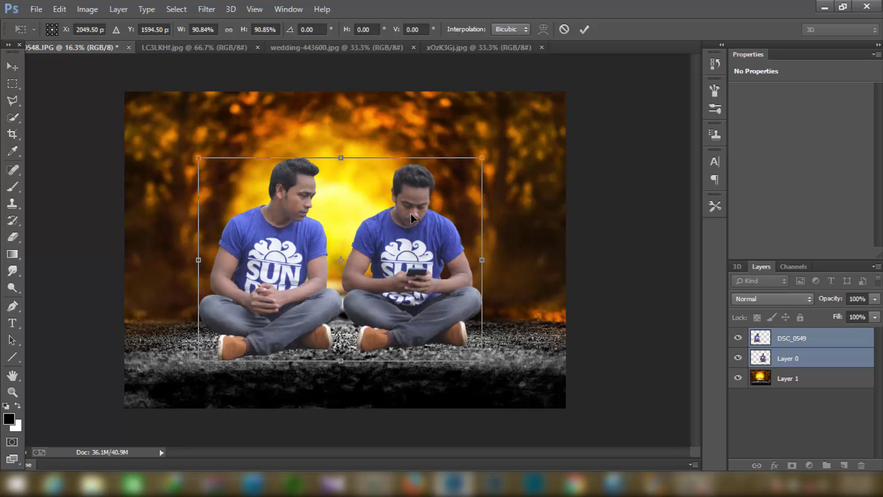
{"action": "left_click", "coordinate": [584, 30]}
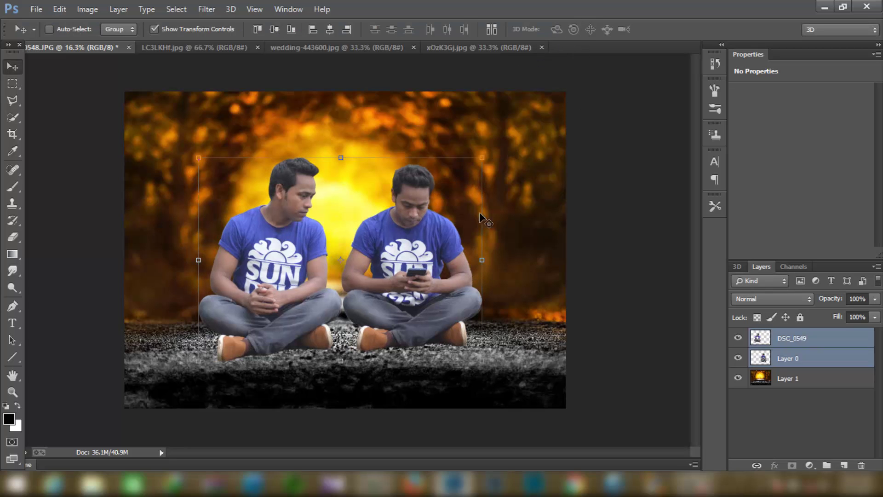
{"action": "left_click", "coordinate": [154, 29]}
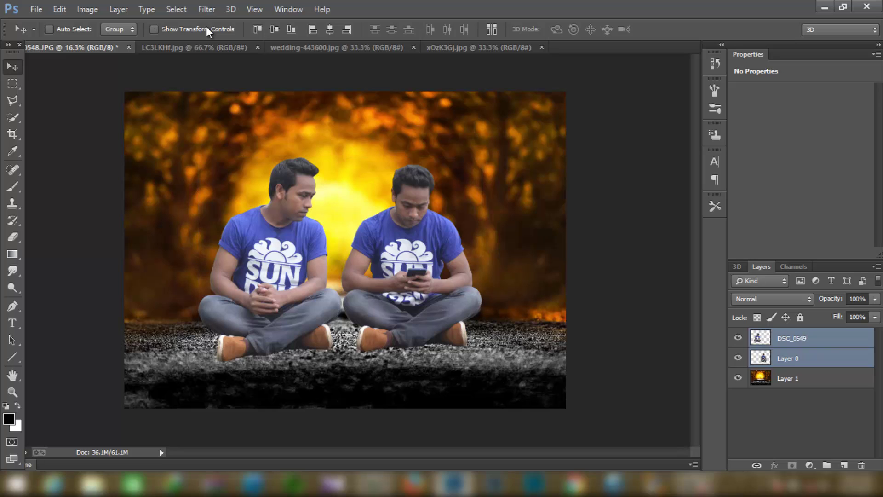
Merge the DSC_0549 layer down into Layer 0.
{"action": "right_click", "coordinate": [781, 338]}
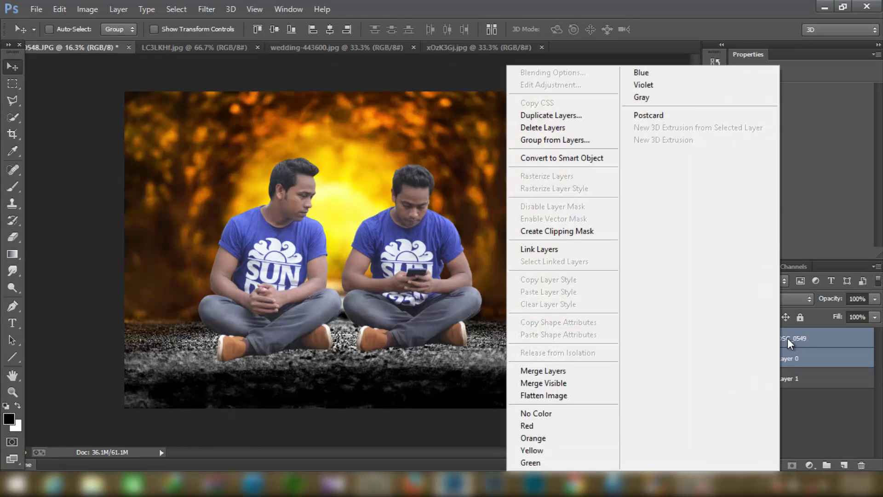
{"action": "left_click", "coordinate": [787, 338]}
{"action": "right_click", "coordinate": [789, 338]}
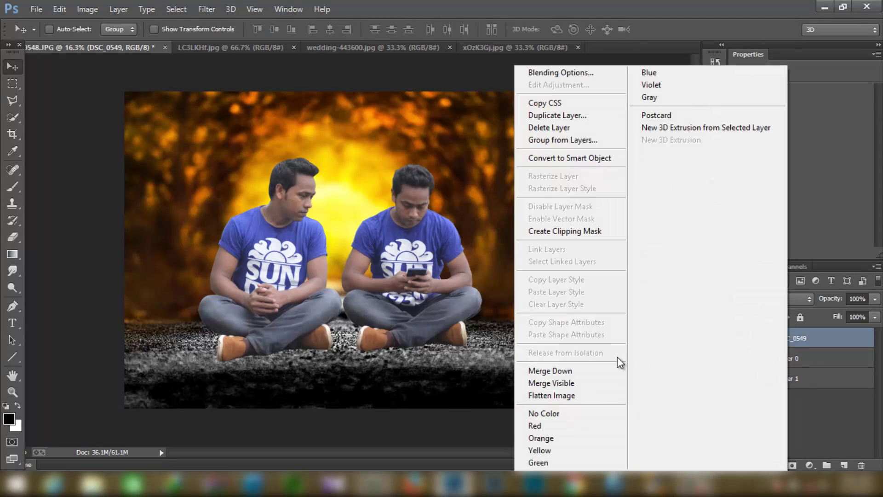
{"action": "left_click", "coordinate": [581, 370]}
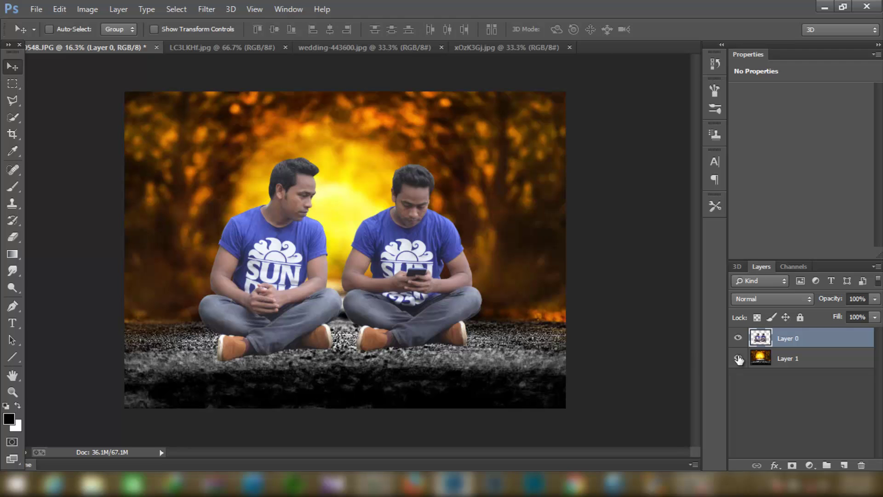
Bring the forest road photo in as Layer 2 beneath the men's layer.
{"action": "left_click", "coordinate": [352, 47]}
{"action": "mouse_move", "coordinate": [352, 179]}
{"action": "left_mouse_down"}
{"action": "mouse_move", "coordinate": [198, 68]}
{"action": "mouse_move", "coordinate": [321, 173]}
{"action": "left_mouse_up"}
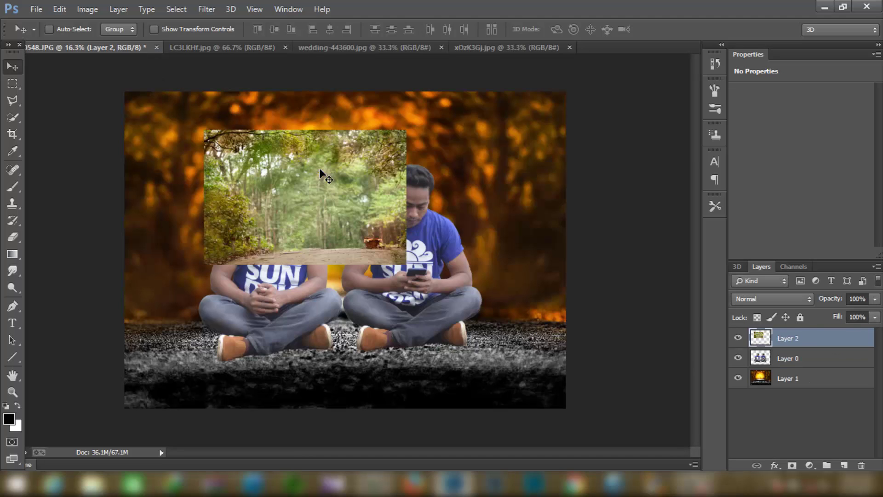
{"action": "left_click_drag", "start_coordinate": [788, 340], "coordinate": [789, 366]}
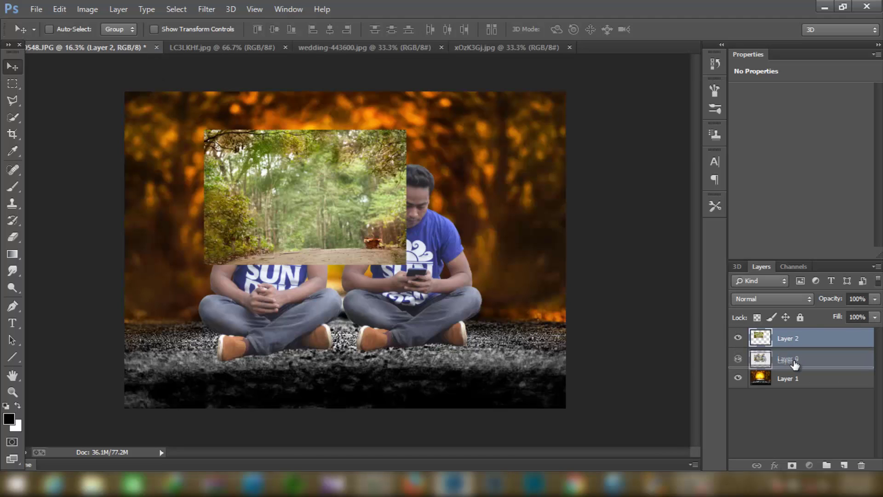
{"action": "left_click_drag", "start_coordinate": [394, 183], "coordinate": [295, 125]}
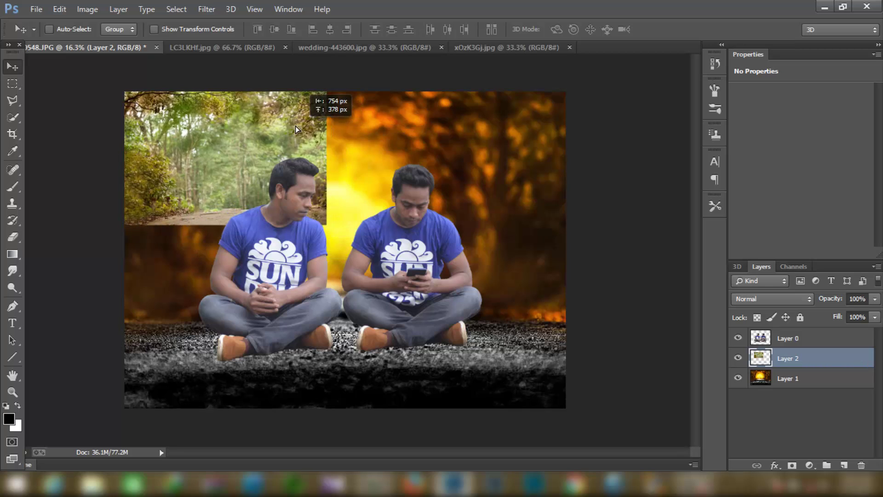
Enlarge the forest layer to about 225% to cover the canvas, then hide it.
{"action": "key", "text": "ctrl+t"}
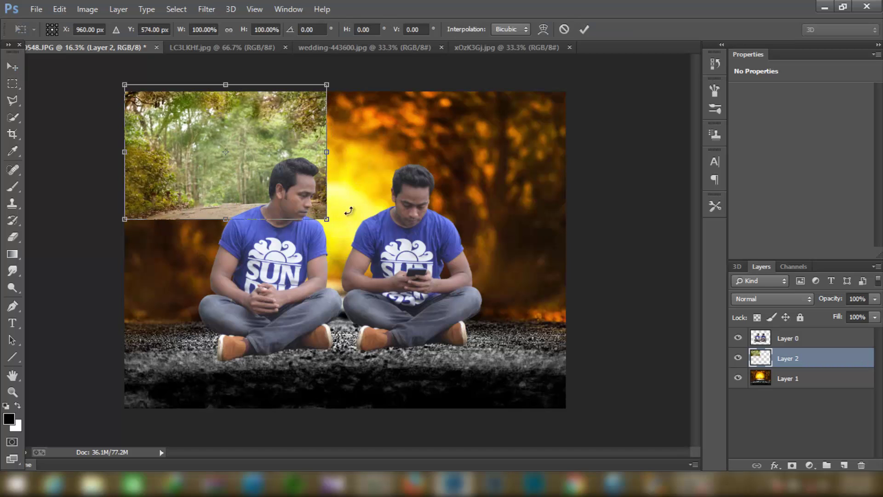
{"action": "mouse_move", "coordinate": [327, 220]}
{"action": "left_mouse_down"}
{"action": "mouse_move", "coordinate": [556, 352]}
{"action": "mouse_move", "coordinate": [580, 388]}
{"action": "left_mouse_up"}
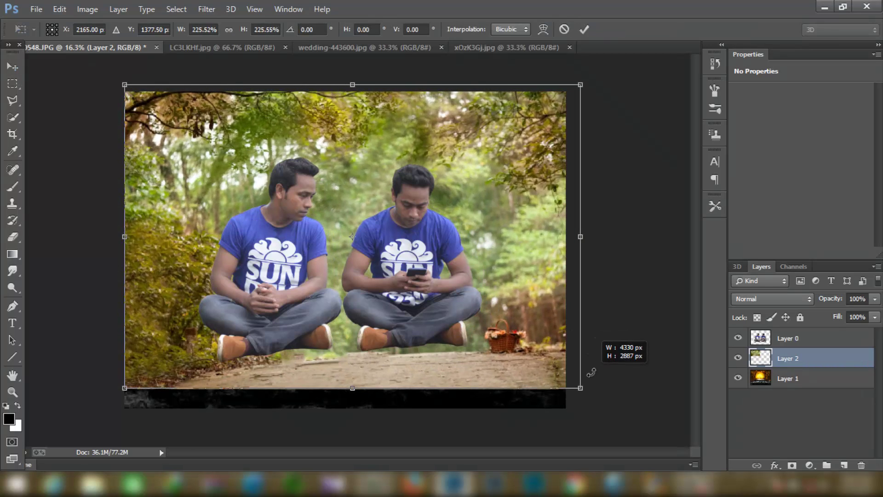
{"action": "left_click_drag", "start_coordinate": [520, 255], "coordinate": [508, 241]}
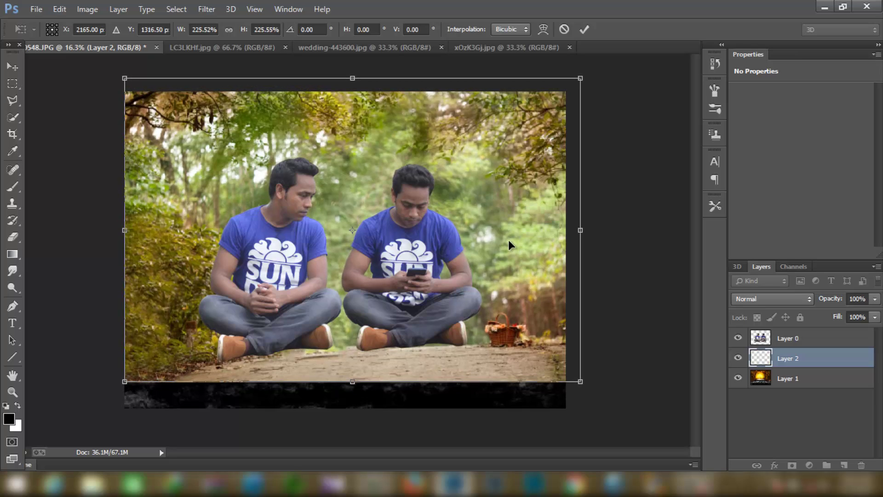
{"action": "left_click", "coordinate": [584, 29]}
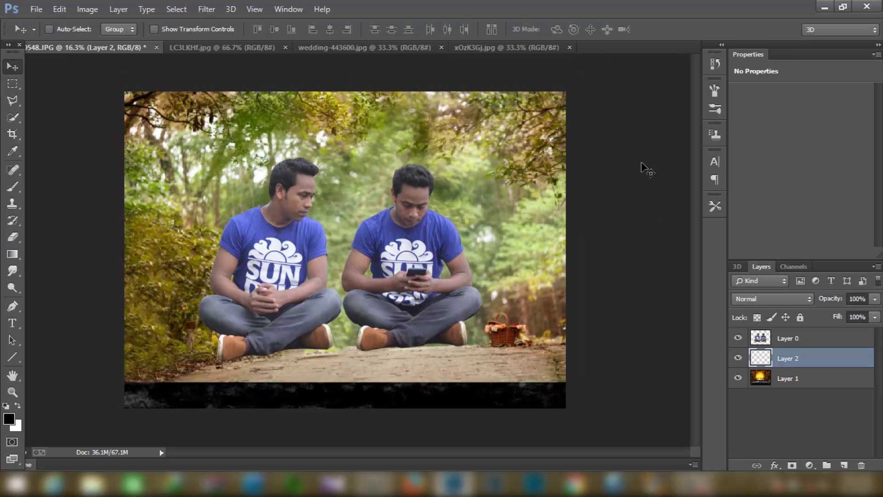
{"action": "left_click", "coordinate": [738, 358]}
Apply Camera Raw to Layer 0 with Shadows -100, Blacks -11 and added Clarity.
{"action": "left_click", "coordinate": [806, 338]}
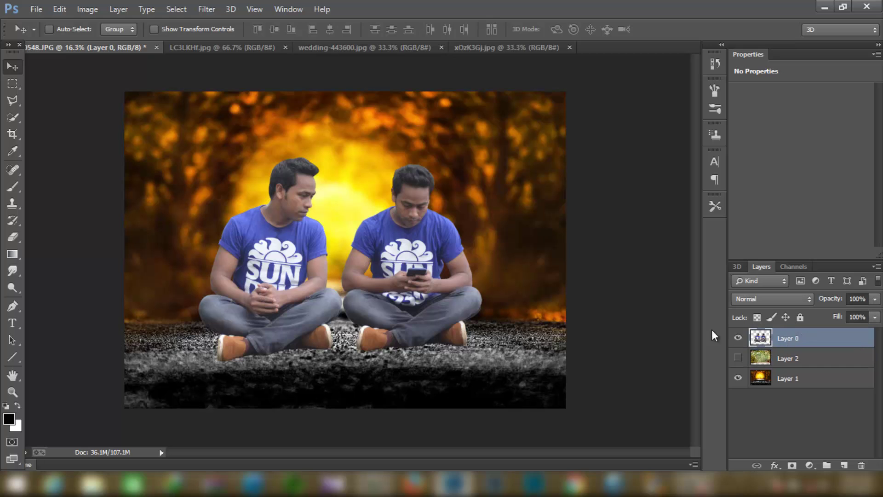
{"action": "left_click", "coordinate": [207, 9]}
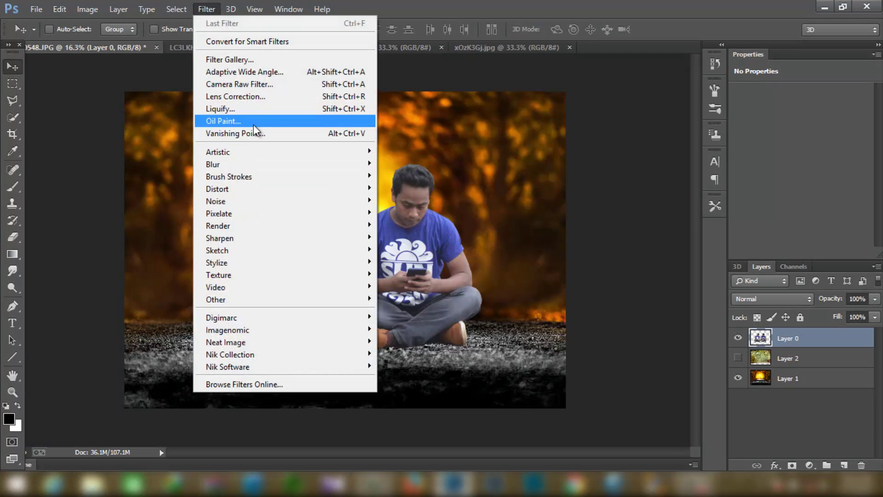
{"action": "left_click", "coordinate": [251, 84]}
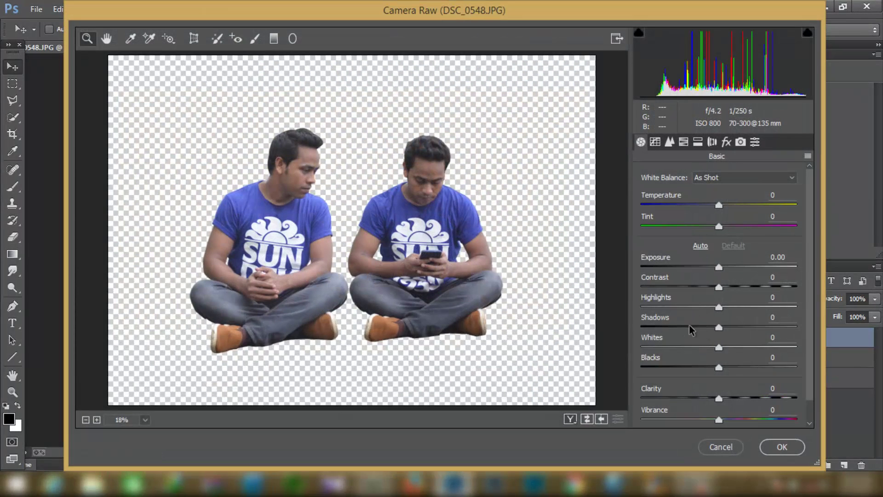
{"action": "left_click_drag", "start_coordinate": [690, 328], "coordinate": [598, 325]}
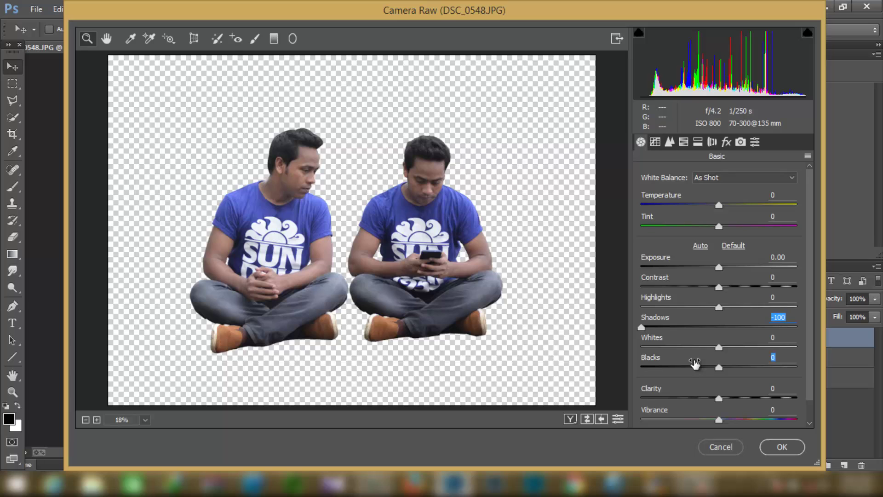
{"action": "mouse_move", "coordinate": [694, 363]}
{"action": "left_mouse_down"}
{"action": "mouse_move", "coordinate": [687, 390]}
{"action": "mouse_move", "coordinate": [718, 390]}
{"action": "mouse_move", "coordinate": [687, 393]}
{"action": "left_mouse_up"}
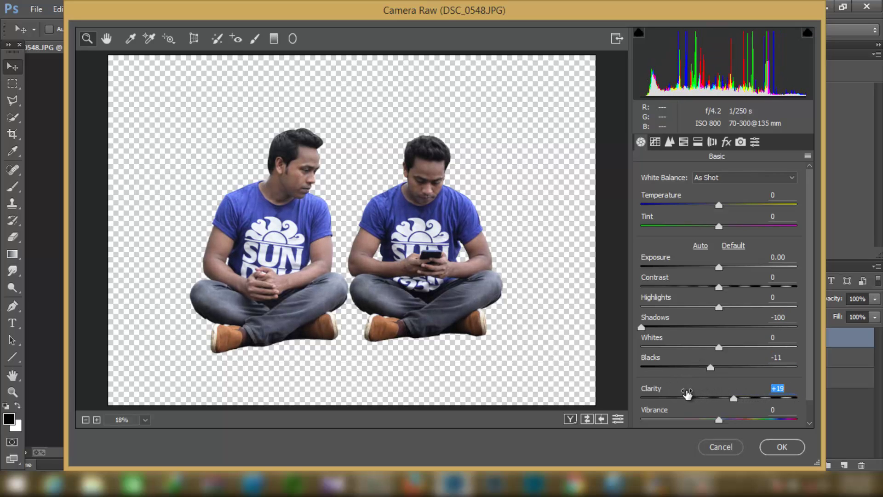
{"action": "left_click", "coordinate": [782, 447]}
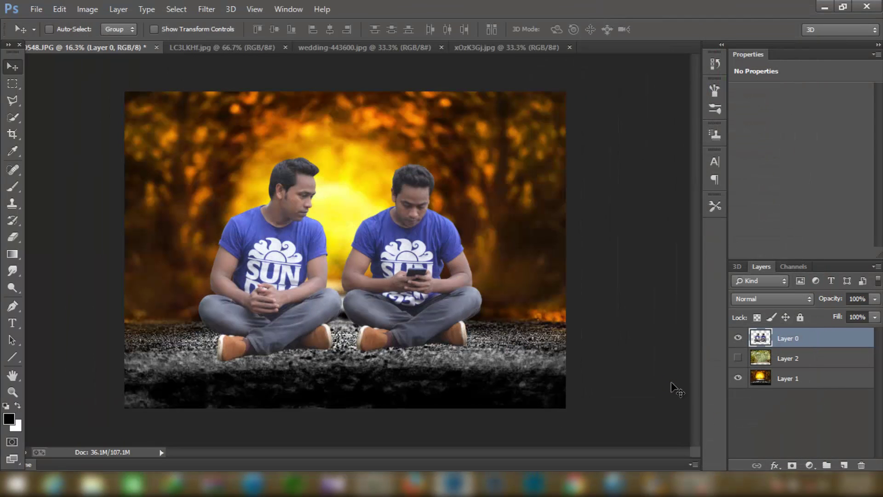
Reapply the Camera Raw Filter to lower the men's shadows further.
{"action": "left_click", "coordinate": [209, 9]}
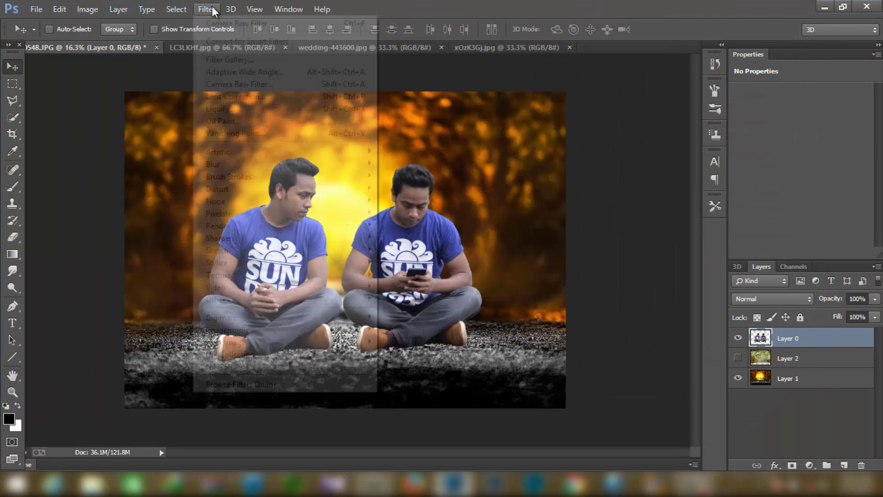
{"action": "left_click", "coordinate": [247, 83]}
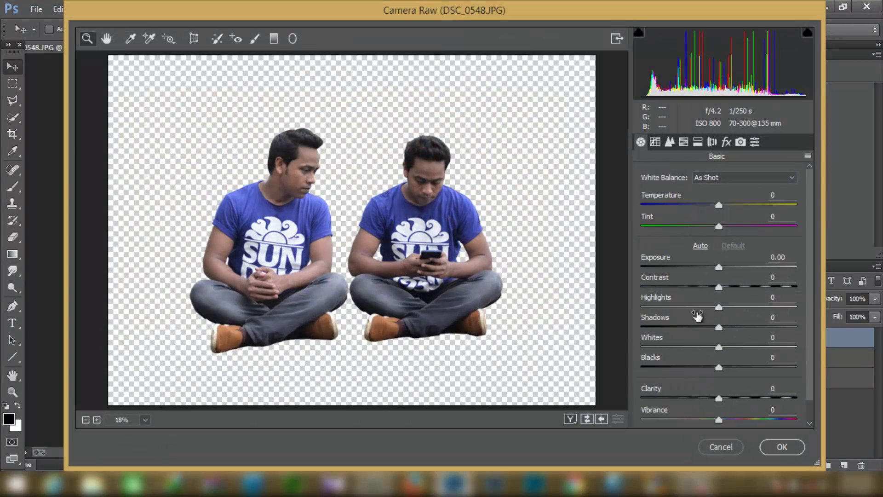
{"action": "left_click_drag", "start_coordinate": [697, 317], "coordinate": [665, 320]}
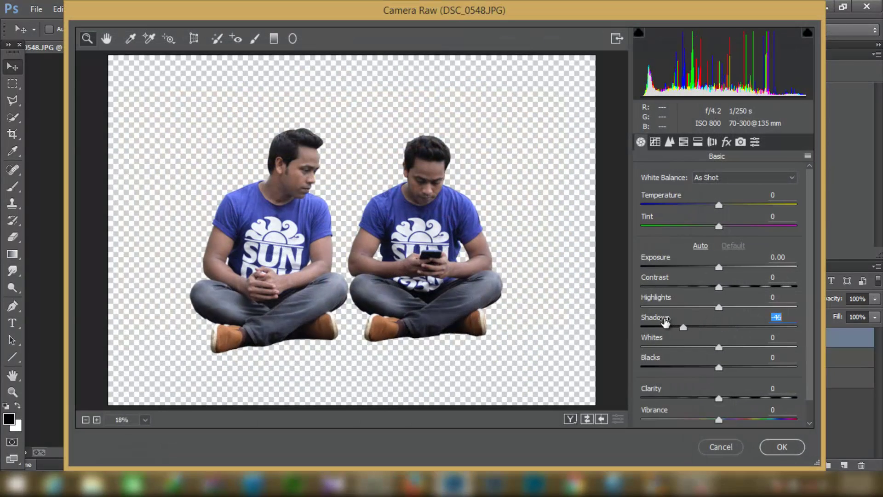
{"action": "left_click", "coordinate": [768, 446]}
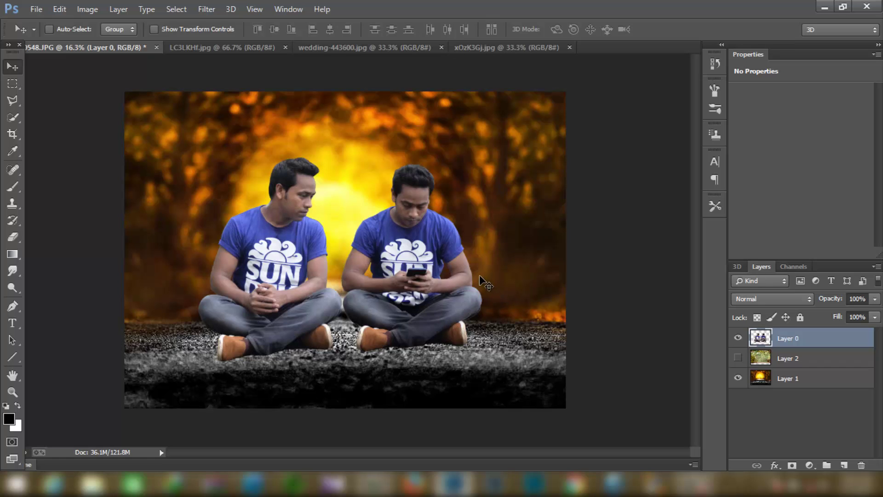
{"action": "scroll", "coordinate": [477, 276], "scroll_direction": "up", "scroll_amount": 1}
{"action": "scroll", "coordinate": [474, 272], "scroll_direction": "up", "scroll_amount": 1}
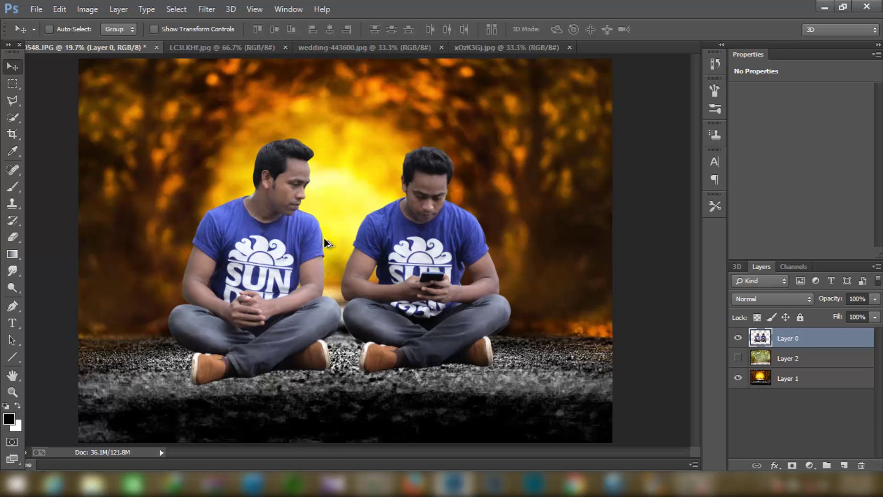
{"action": "scroll", "coordinate": [359, 225], "scroll_direction": "up", "scroll_amount": 4}
{"action": "scroll", "coordinate": [464, 191], "scroll_direction": "up", "scroll_amount": 3}
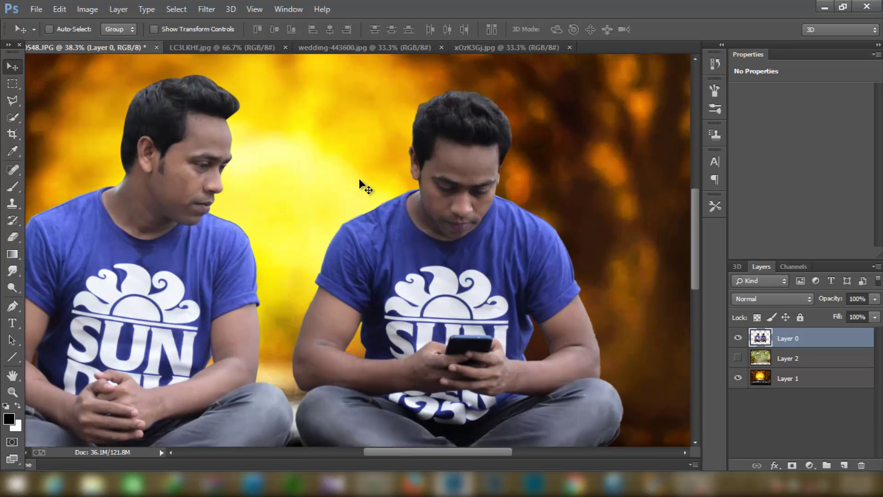
{"action": "scroll", "coordinate": [224, 177], "scroll_direction": "down", "scroll_amount": 1}
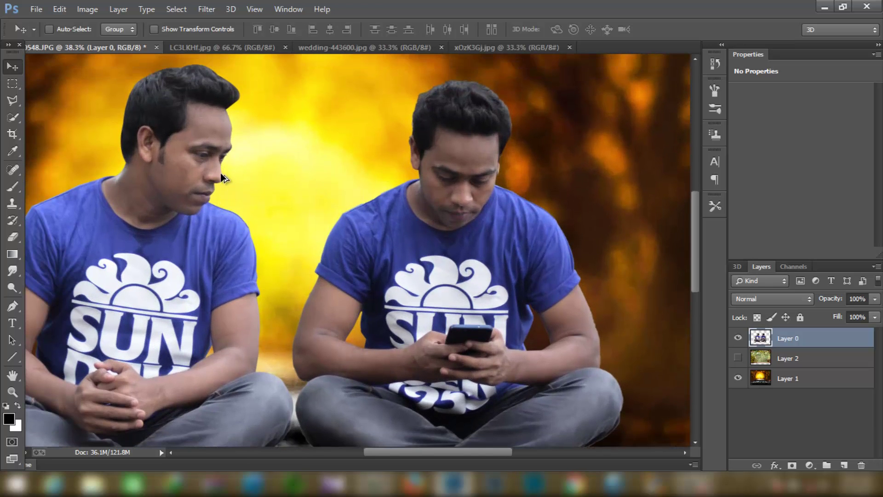
{"action": "scroll", "coordinate": [222, 172], "scroll_direction": "down", "scroll_amount": 1}
{"action": "scroll", "coordinate": [221, 172], "scroll_direction": "down", "scroll_amount": 1}
{"action": "scroll", "coordinate": [221, 172], "scroll_direction": "down", "scroll_amount": 1}
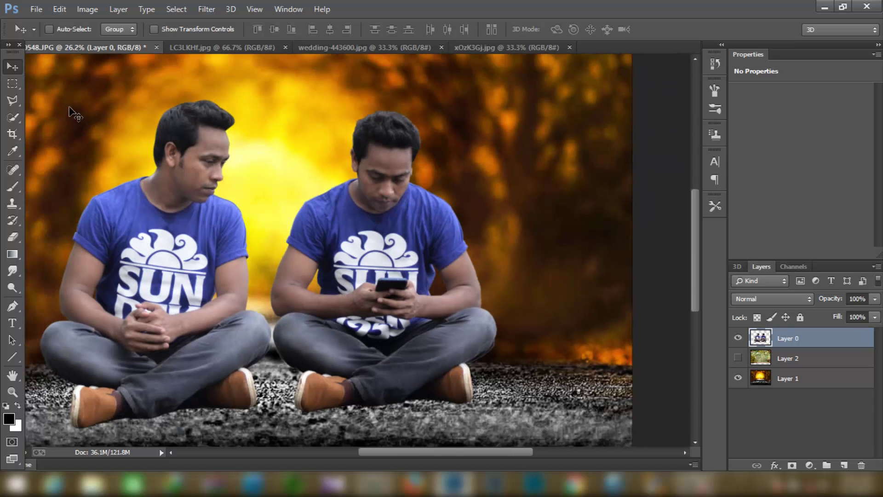
{"action": "left_click", "coordinate": [87, 9]}
{"action": "mouse_move", "coordinate": [107, 42]}
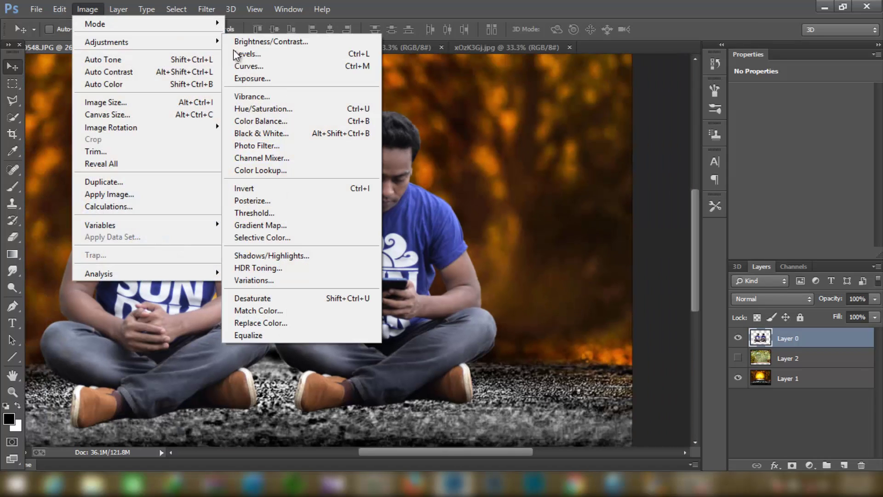
{"action": "left_click", "coordinate": [278, 42]}
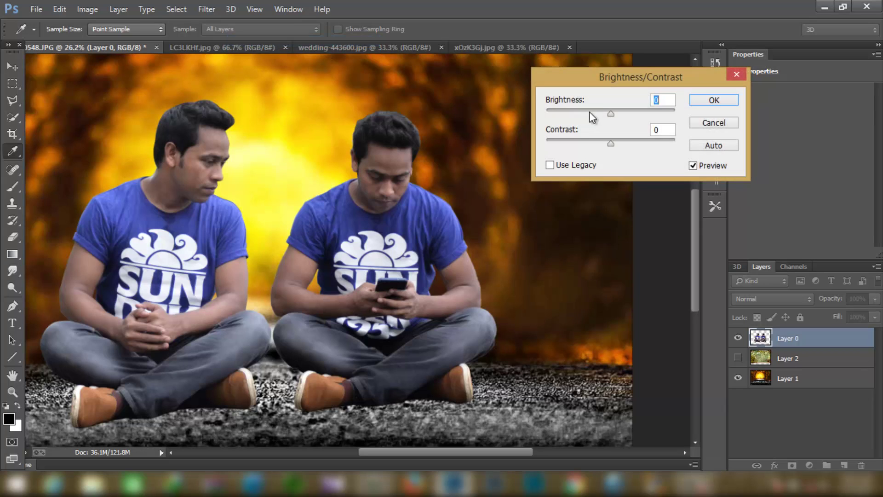
{"action": "left_click_drag", "start_coordinate": [607, 110], "coordinate": [637, 113]}
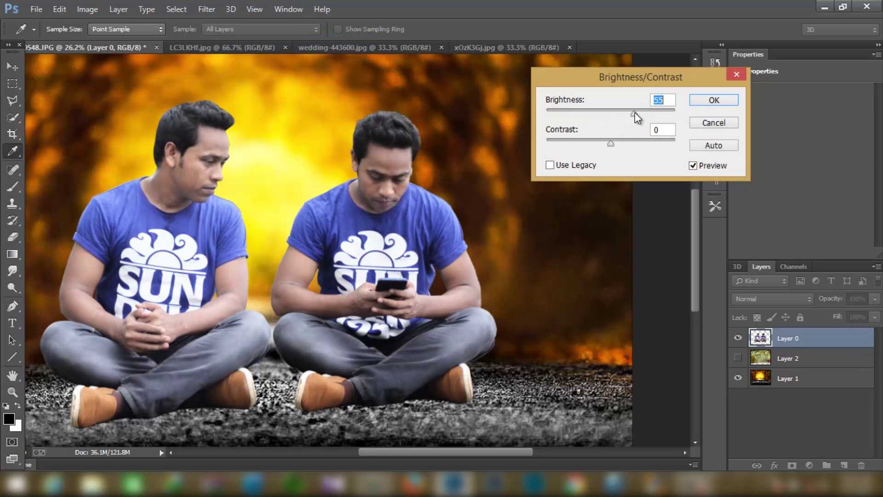
{"action": "left_click_drag", "start_coordinate": [642, 119], "coordinate": [637, 120]}
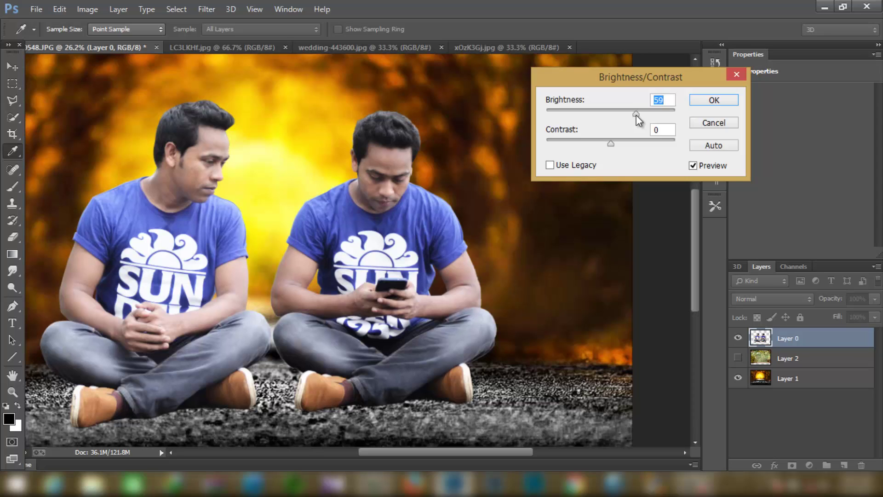
{"action": "left_click", "coordinate": [705, 101]}
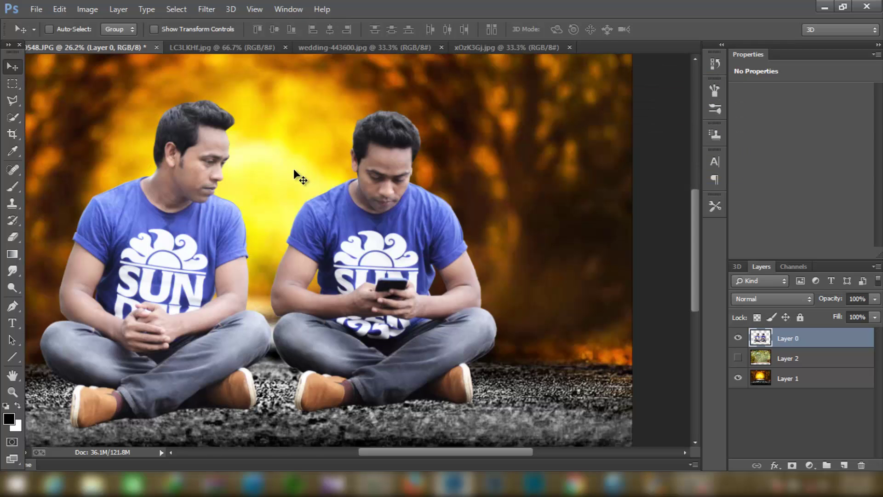
{"action": "key", "text": "ctrl+z"}
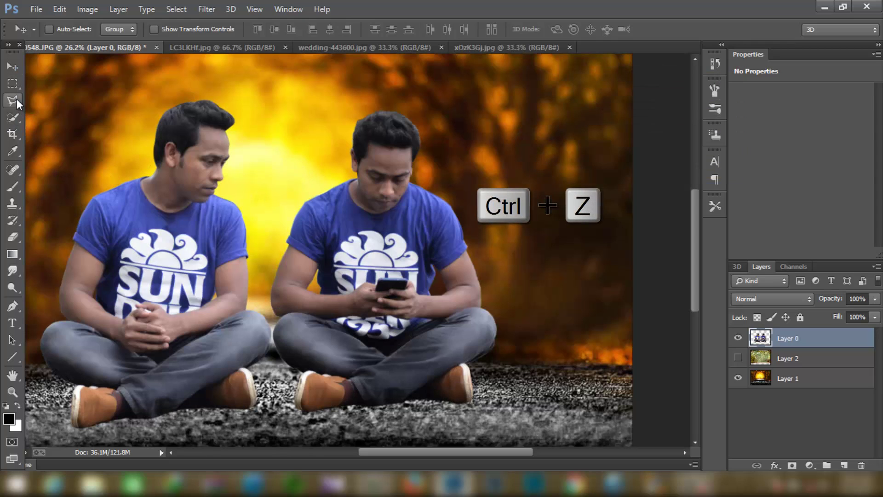
Lasso the left man's head, arms and hands.
{"action": "right_click", "coordinate": [14, 100]}
{"action": "left_click", "coordinate": [55, 102]}
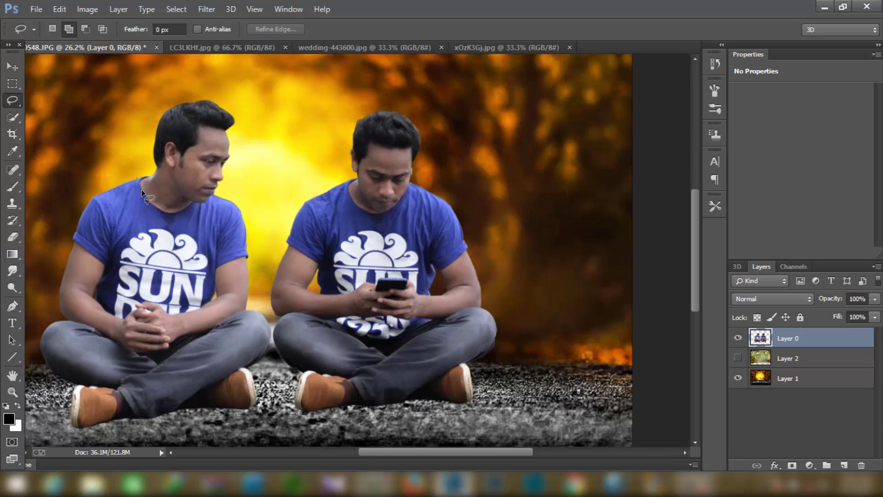
{"action": "left_click_drag", "start_coordinate": [215, 197], "coordinate": [195, 134]}
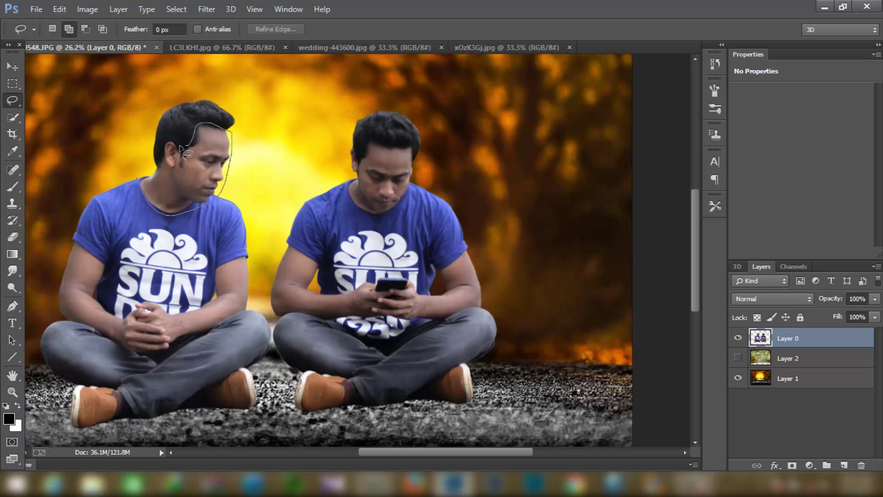
{"action": "left_click_drag", "start_coordinate": [195, 135], "coordinate": [137, 176]}
{"action": "scroll", "coordinate": [135, 250], "scroll_direction": "down", "scroll_amount": 3}
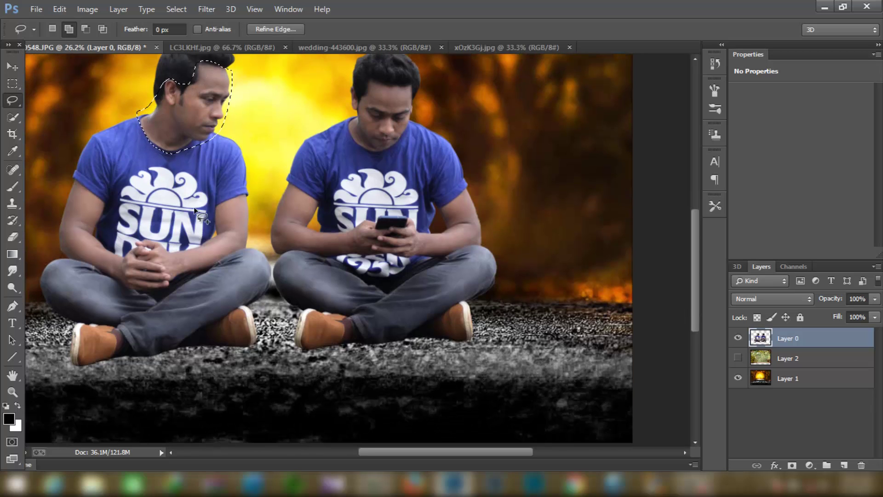
{"action": "left_click_drag", "start_coordinate": [215, 200], "coordinate": [239, 189]}
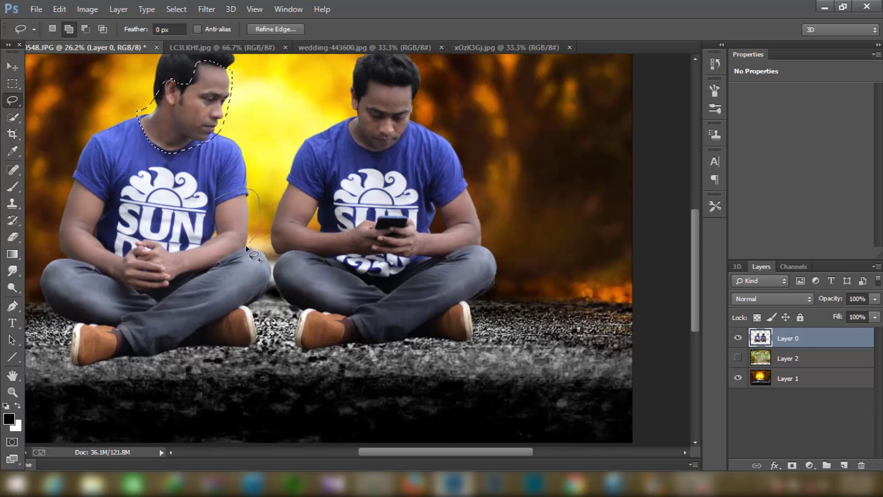
{"action": "mouse_move", "coordinate": [176, 284]}
{"action": "left_mouse_down"}
{"action": "mouse_move", "coordinate": [131, 287]}
{"action": "mouse_move", "coordinate": [99, 196]}
{"action": "mouse_move", "coordinate": [102, 217]}
{"action": "left_mouse_up"}
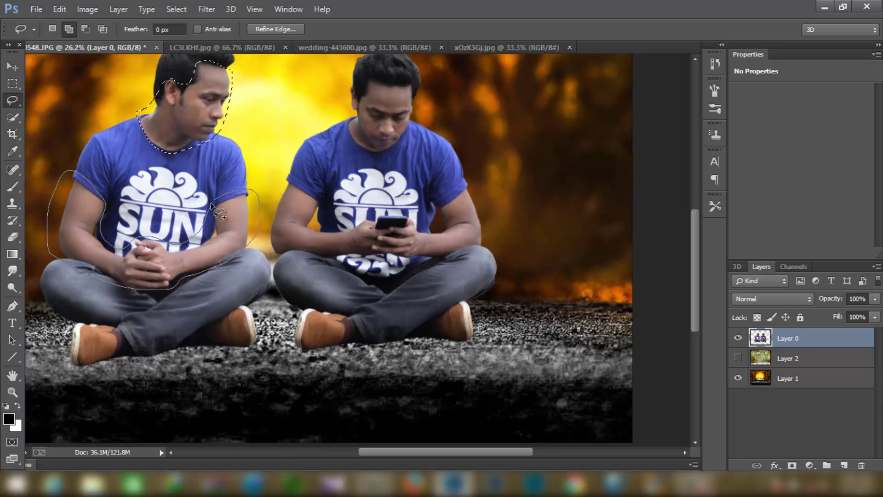
{"action": "left_click_drag", "start_coordinate": [210, 203], "coordinate": [212, 204]}
Add the right man's arms to the selection and copy it onto Layer 3.
{"action": "left_click_drag", "start_coordinate": [286, 174], "coordinate": [304, 184]}
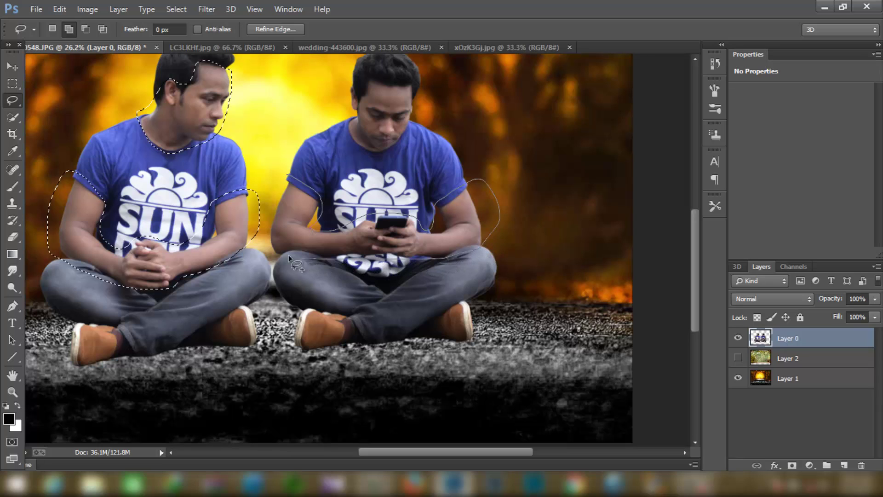
{"action": "left_click_drag", "start_coordinate": [287, 178], "coordinate": [288, 178]}
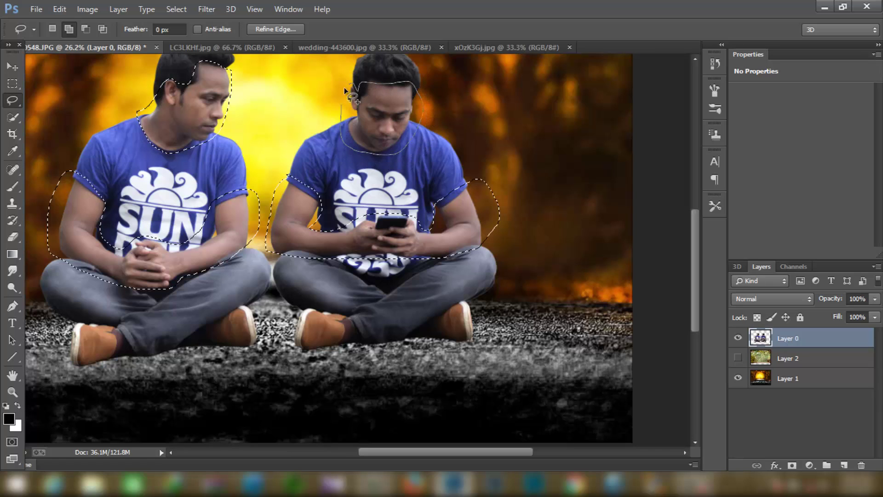
{"action": "right_click", "coordinate": [374, 132]}
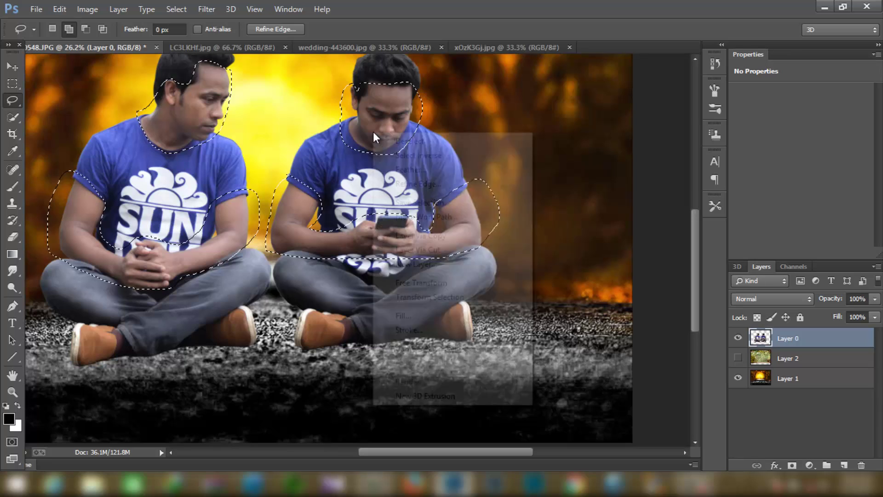
{"action": "left_click", "coordinate": [446, 236]}
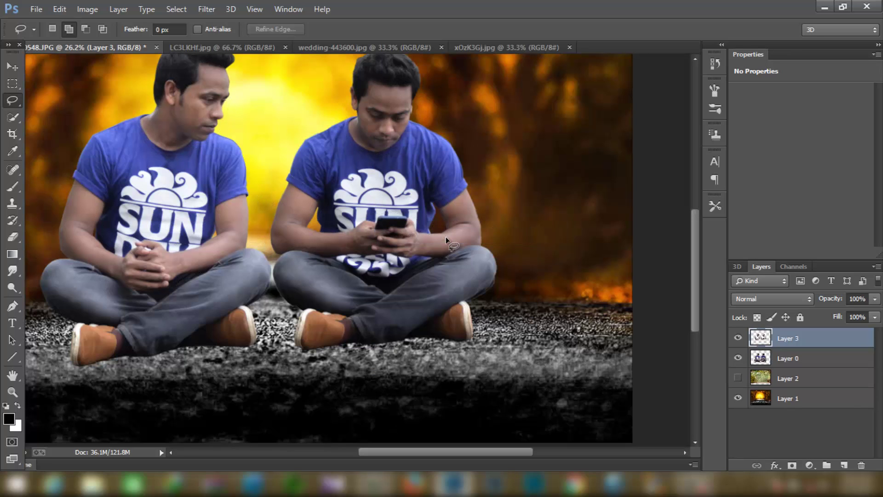
Raise Layer 3's brightness to 44 with Brightness/Contrast.
{"action": "left_click", "coordinate": [20, 68]}
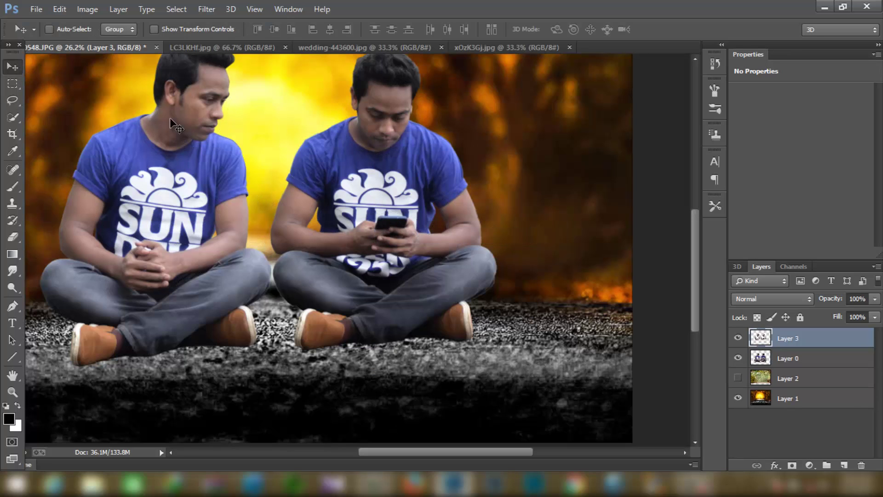
{"action": "key", "text": "ctrl+0"}
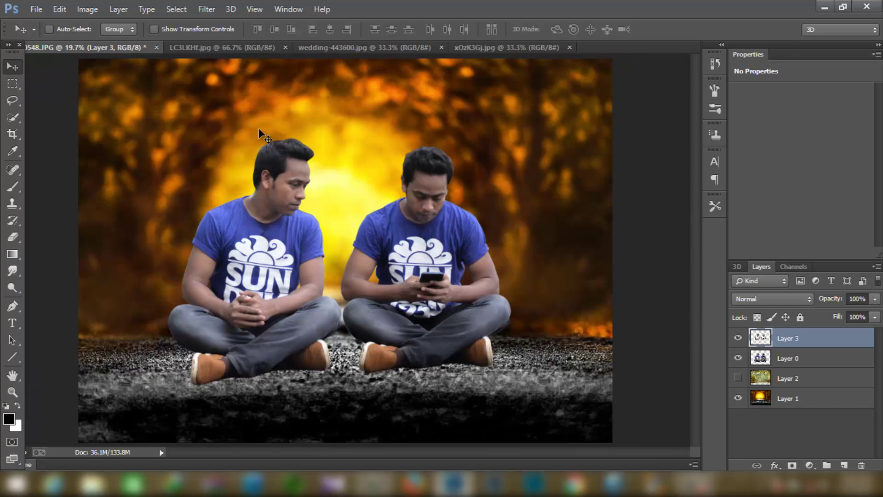
{"action": "left_click", "coordinate": [98, 10]}
{"action": "mouse_move", "coordinate": [106, 42]}
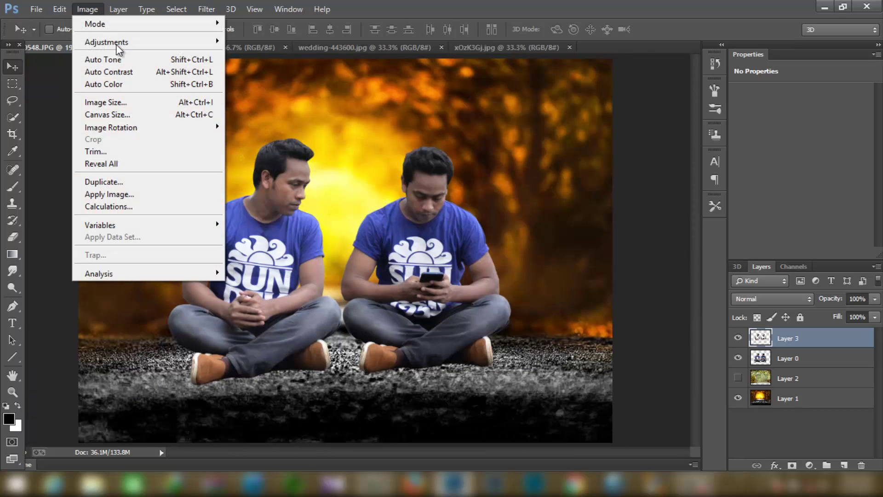
{"action": "left_click", "coordinate": [287, 45]}
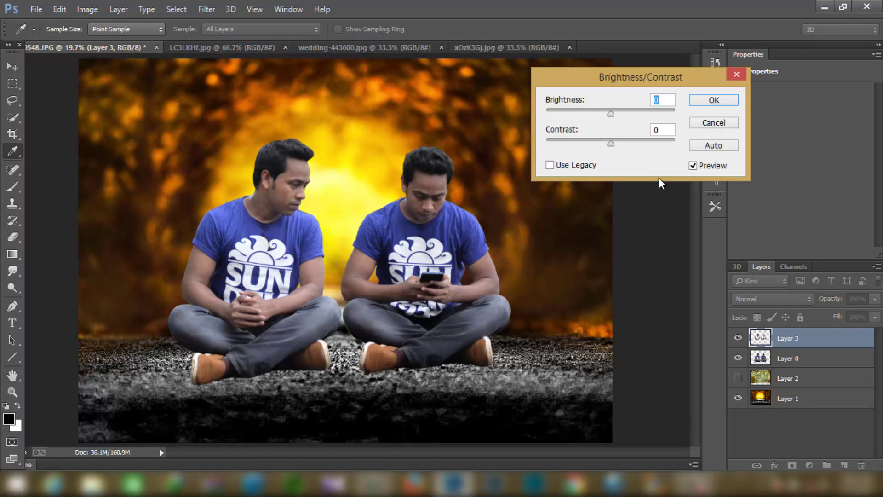
{"action": "left_click_drag", "start_coordinate": [612, 113], "coordinate": [628, 114]}
{"action": "left_click", "coordinate": [714, 100]}
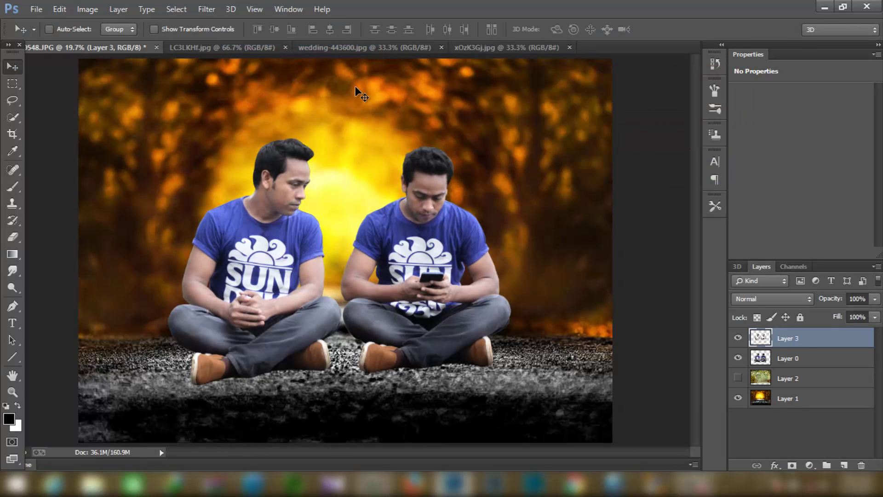
Apply Camera Raw with Shadows -8, Whites +8, Highlights +6 and Clarity +12.
{"action": "left_click", "coordinate": [209, 14]}
{"action": "left_click", "coordinate": [227, 83]}
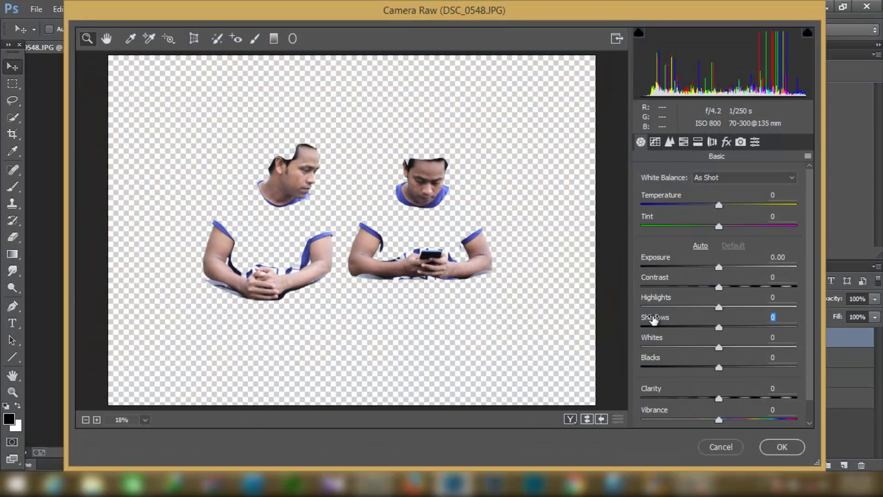
{"action": "mouse_move", "coordinate": [649, 321]}
{"action": "left_mouse_down"}
{"action": "mouse_move", "coordinate": [667, 341]}
{"action": "mouse_move", "coordinate": [664, 390]}
{"action": "left_mouse_up"}
{"action": "left_click_drag", "start_coordinate": [672, 302], "coordinate": [680, 302]}
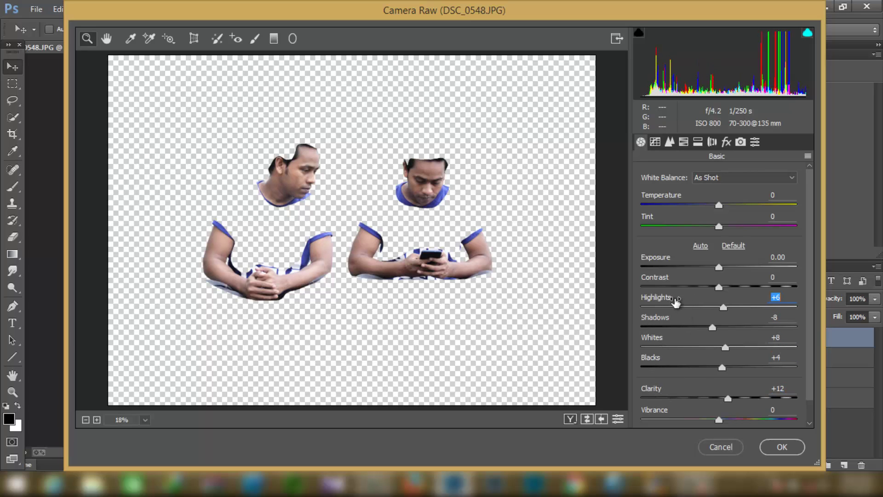
{"action": "left_click", "coordinate": [782, 446]}
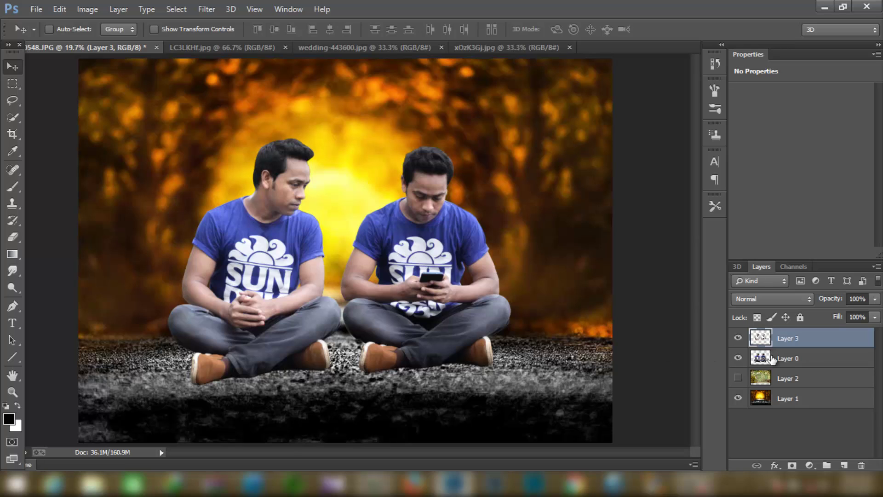
Erase washed-out patches on the shirt logo, the jeans band and the right man's shirt.
{"action": "left_click", "coordinate": [21, 238]}
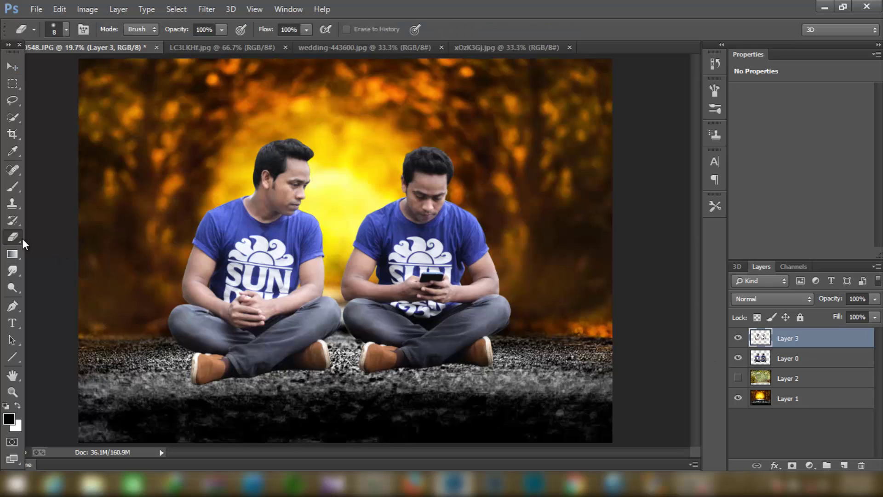
{"action": "scroll", "coordinate": [198, 273], "scroll_direction": "up", "scroll_amount": 2}
{"action": "scroll", "coordinate": [239, 244], "scroll_direction": "up", "scroll_amount": 2}
{"action": "scroll", "coordinate": [282, 219], "scroll_direction": "up", "scroll_amount": 1}
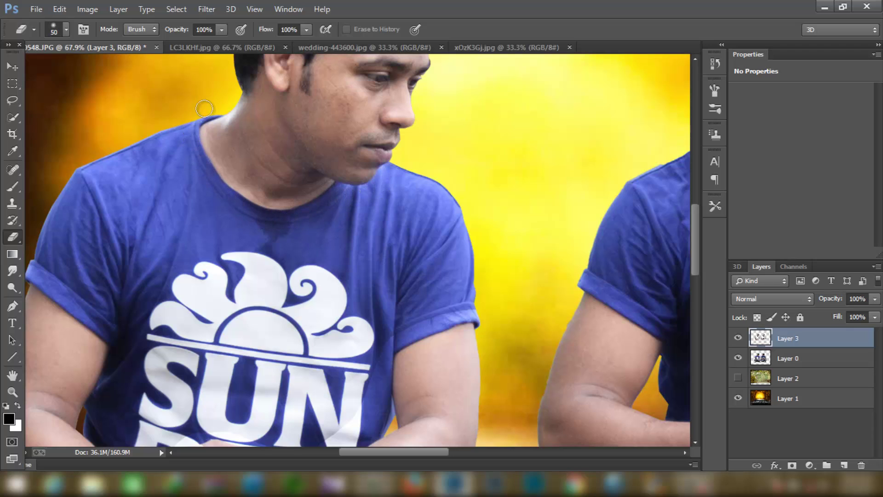
{"action": "scroll", "coordinate": [204, 108], "scroll_direction": "down", "scroll_amount": 3}
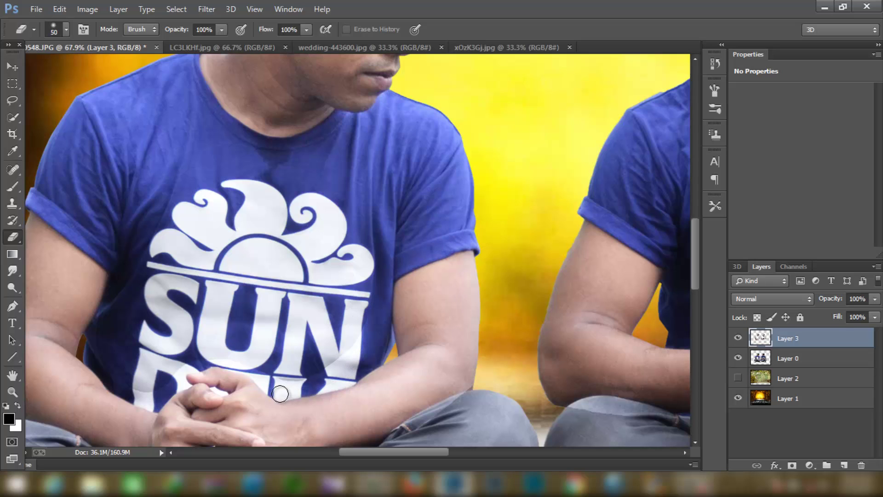
{"action": "left_click_drag", "start_coordinate": [280, 393], "coordinate": [131, 393]}
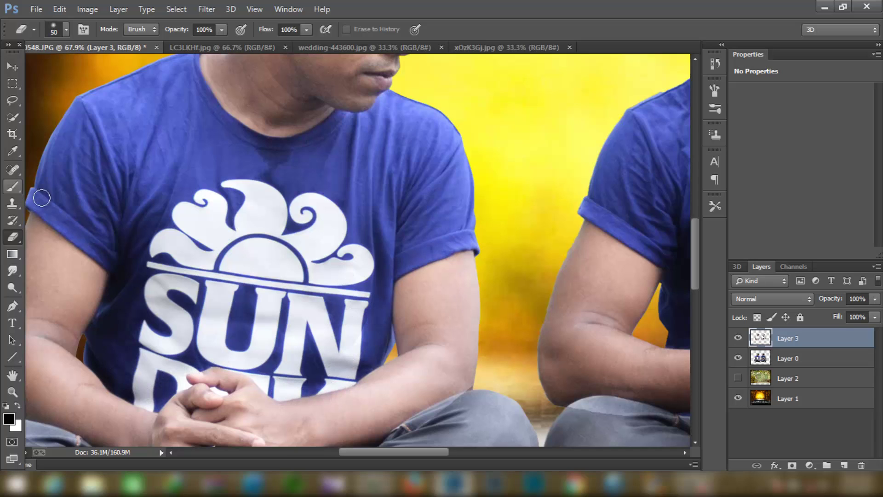
{"action": "scroll", "coordinate": [138, 336], "scroll_direction": "down", "scroll_amount": 5}
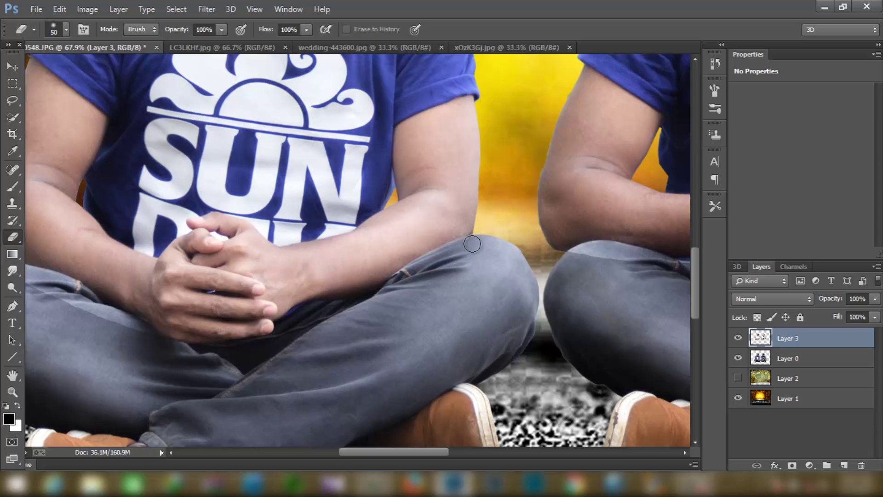
{"action": "scroll", "coordinate": [472, 244], "scroll_direction": "down", "scroll_amount": 2}
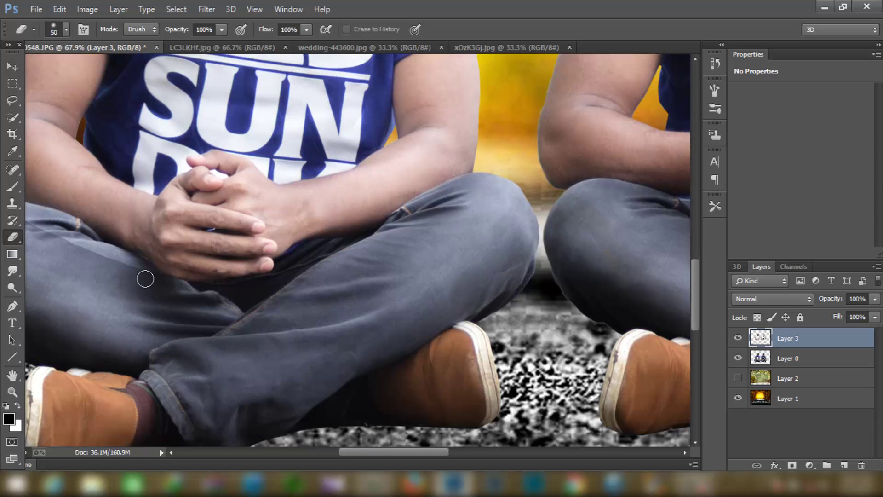
{"action": "left_click_drag", "start_coordinate": [145, 279], "coordinate": [139, 275]}
{"action": "scroll", "coordinate": [215, 302], "scroll_direction": "up", "scroll_amount": 1}
{"action": "scroll", "coordinate": [215, 302], "scroll_direction": "left", "scroll_amount": 7}
{"action": "scroll", "coordinate": [275, 276], "scroll_direction": "left", "scroll_amount": 3}
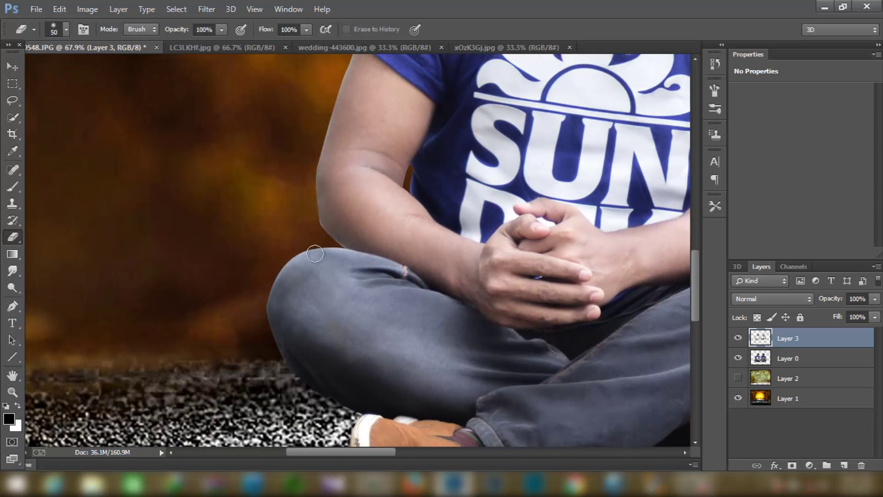
{"action": "scroll", "coordinate": [379, 317], "scroll_direction": "down", "scroll_amount": 5}
{"action": "scroll", "coordinate": [451, 385], "scroll_direction": "up", "scroll_amount": 5}
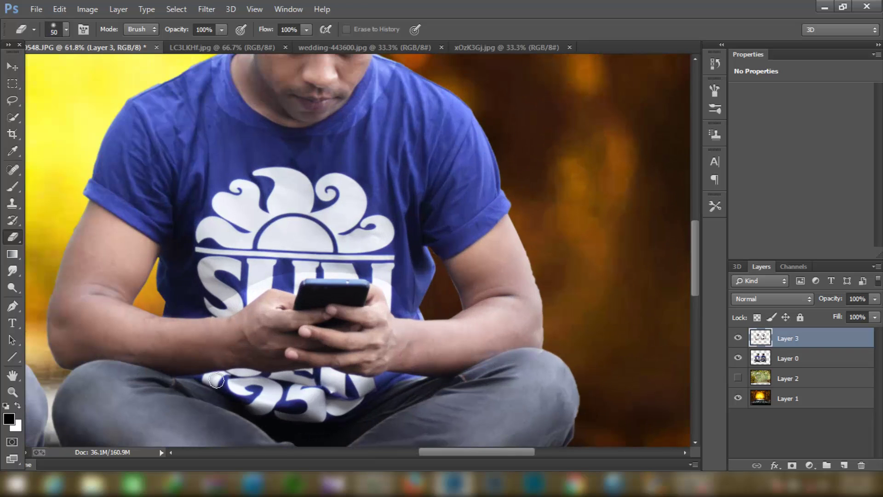
{"action": "mouse_move", "coordinate": [228, 299]}
{"action": "left_mouse_down"}
{"action": "mouse_move", "coordinate": [304, 276]}
{"action": "mouse_move", "coordinate": [377, 290]}
{"action": "mouse_move", "coordinate": [322, 300]}
{"action": "left_mouse_up"}
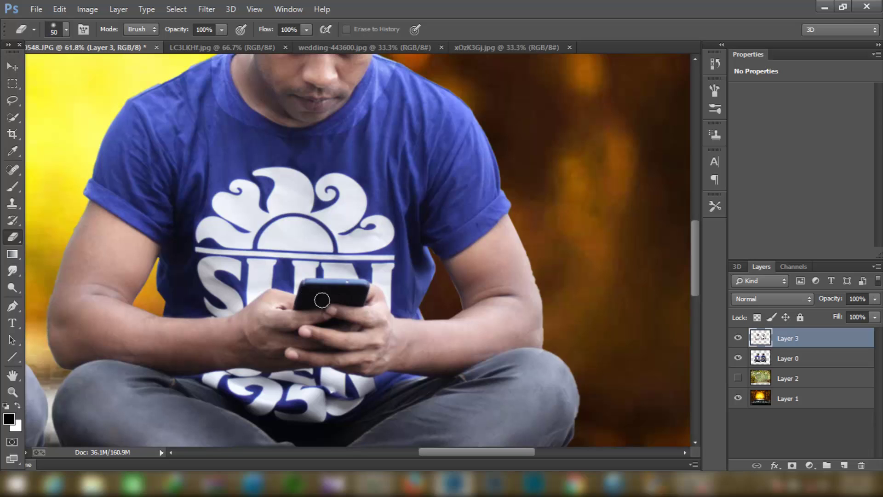
{"action": "scroll", "coordinate": [321, 282], "scroll_direction": "up", "scroll_amount": 3}
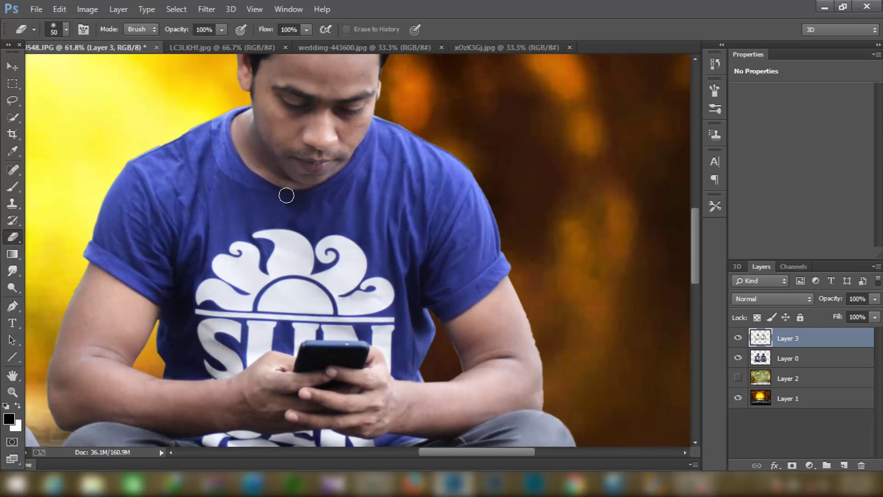
{"action": "scroll", "coordinate": [245, 160], "scroll_direction": "up", "scroll_amount": 5}
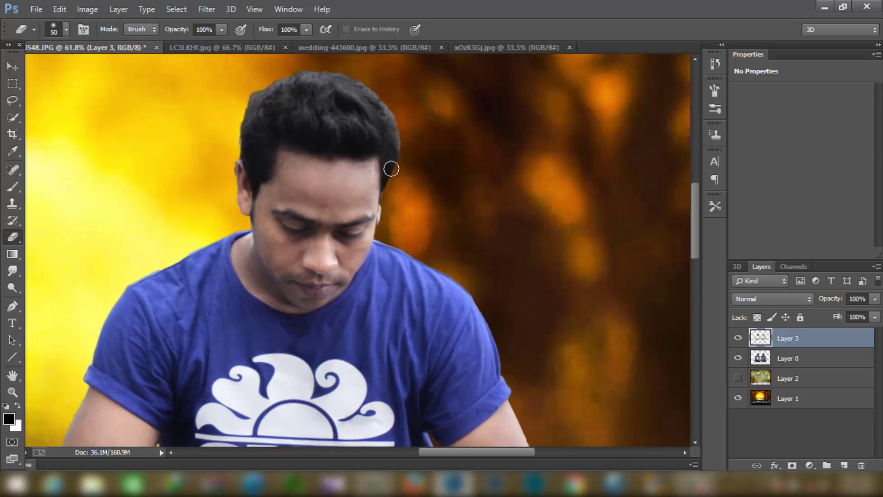
{"action": "scroll", "coordinate": [250, 175], "scroll_direction": "down", "scroll_amount": 3}
{"action": "scroll", "coordinate": [112, 154], "scroll_direction": "up", "scroll_amount": 3}
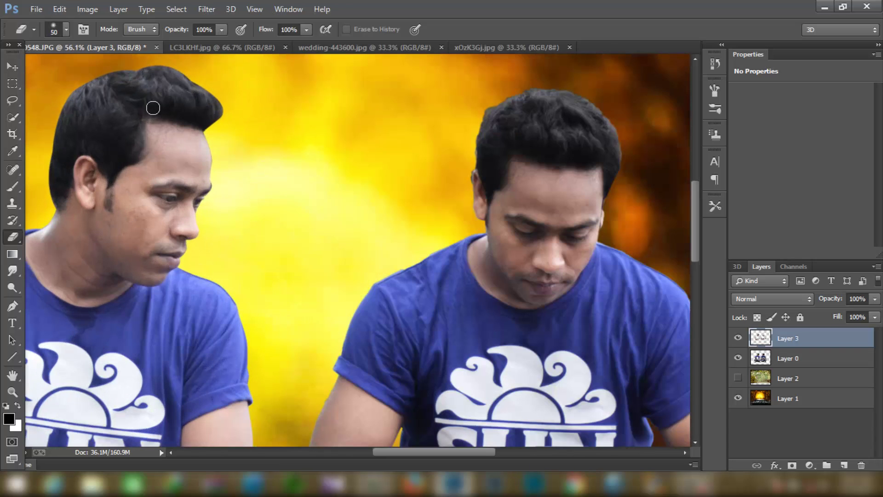
Fit the whole image in view and merge Layer 3 down into Layer 0.
{"action": "key", "text": "ctrl+0"}
{"action": "right_click", "coordinate": [787, 338]}
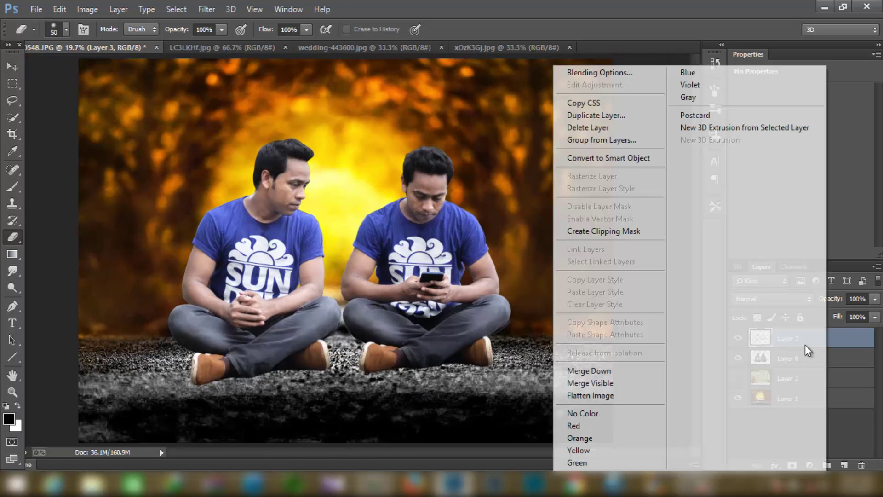
{"action": "left_click", "coordinate": [598, 369]}
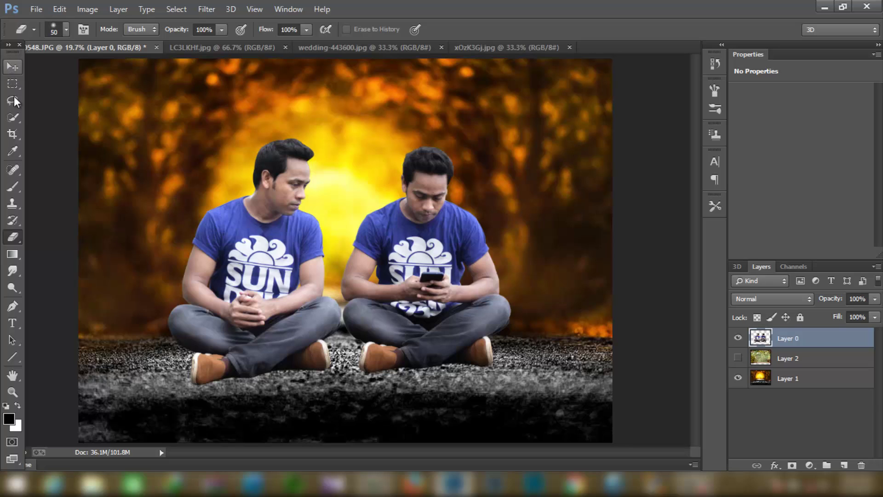
Smudge the left man's forehead, cheek and chin at 18% with brush sizes 60 to 45.
{"action": "left_click", "coordinate": [9, 273]}
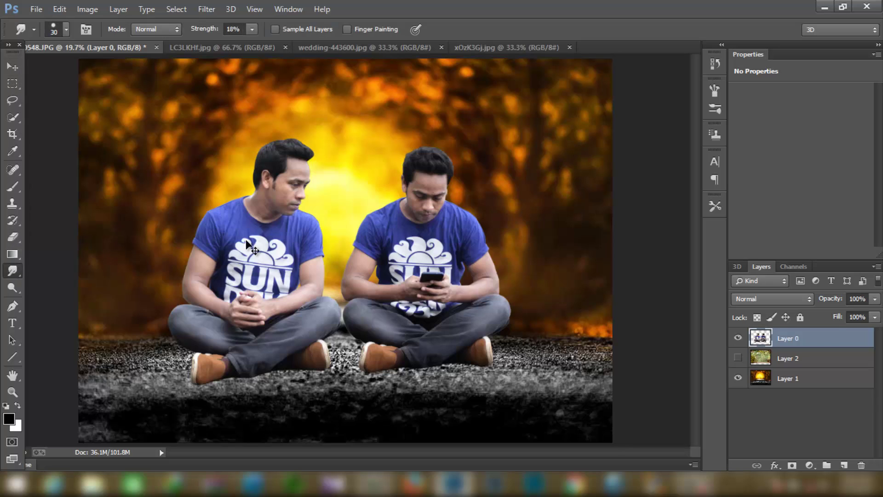
{"action": "scroll", "coordinate": [291, 177], "scroll_direction": "up", "scroll_amount": 5}
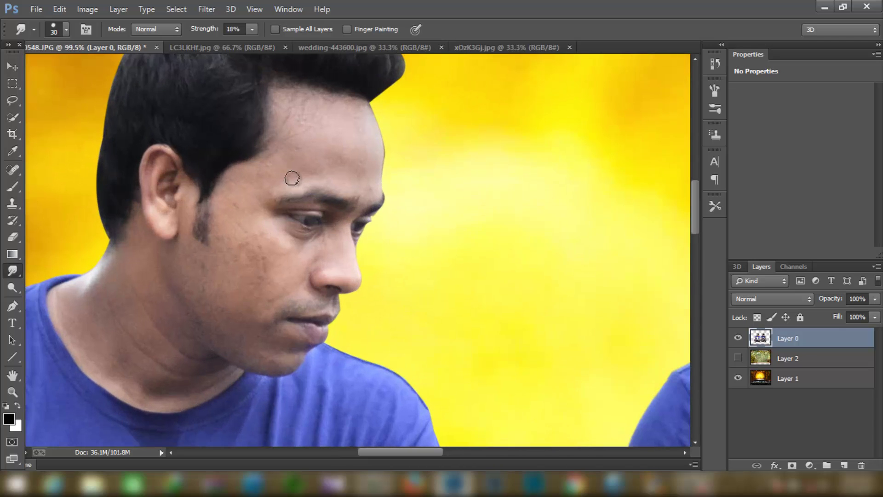
{"action": "key", "text": "bracketright"}
{"action": "key", "text": "bracketright"}
{"action": "key", "text": "bracketright"}
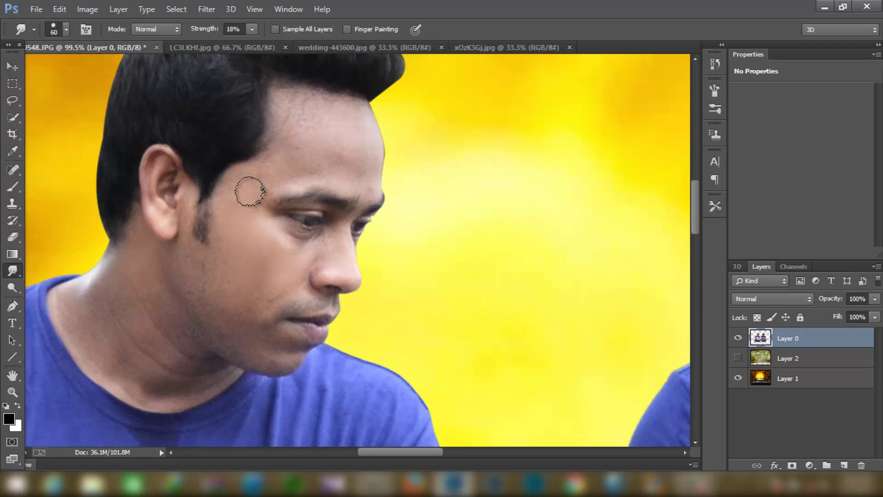
{"action": "mouse_move", "coordinate": [363, 149]}
{"action": "left_mouse_down"}
{"action": "mouse_move", "coordinate": [295, 166]}
{"action": "mouse_move", "coordinate": [347, 142]}
{"action": "mouse_move", "coordinate": [308, 128]}
{"action": "mouse_move", "coordinate": [302, 105]}
{"action": "mouse_move", "coordinate": [290, 130]}
{"action": "mouse_move", "coordinate": [354, 128]}
{"action": "mouse_move", "coordinate": [369, 181]}
{"action": "mouse_move", "coordinate": [353, 169]}
{"action": "mouse_move", "coordinate": [290, 169]}
{"action": "mouse_move", "coordinate": [266, 223]}
{"action": "mouse_move", "coordinate": [299, 258]}
{"action": "mouse_move", "coordinate": [329, 243]}
{"action": "mouse_move", "coordinate": [256, 309]}
{"action": "mouse_move", "coordinate": [296, 275]}
{"action": "mouse_move", "coordinate": [243, 302]}
{"action": "mouse_move", "coordinate": [213, 248]}
{"action": "mouse_move", "coordinate": [229, 253]}
{"action": "mouse_move", "coordinate": [213, 280]}
{"action": "mouse_move", "coordinate": [181, 281]}
{"action": "left_mouse_up"}
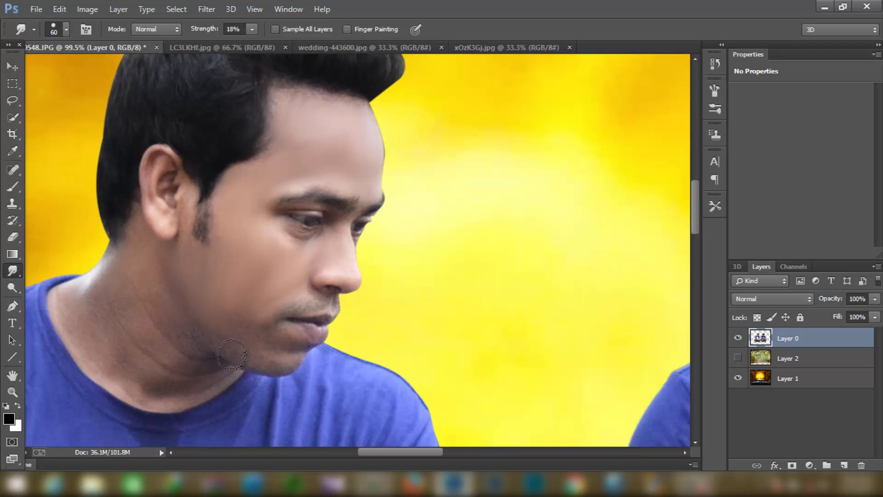
{"action": "mouse_move", "coordinate": [263, 353]}
{"action": "left_mouse_down"}
{"action": "mouse_move", "coordinate": [242, 221]}
{"action": "mouse_move", "coordinate": [256, 290]}
{"action": "mouse_move", "coordinate": [239, 290]}
{"action": "mouse_move", "coordinate": [297, 125]}
{"action": "mouse_move", "coordinate": [351, 124]}
{"action": "mouse_move", "coordinate": [223, 213]}
{"action": "mouse_move", "coordinate": [238, 191]}
{"action": "left_mouse_up"}
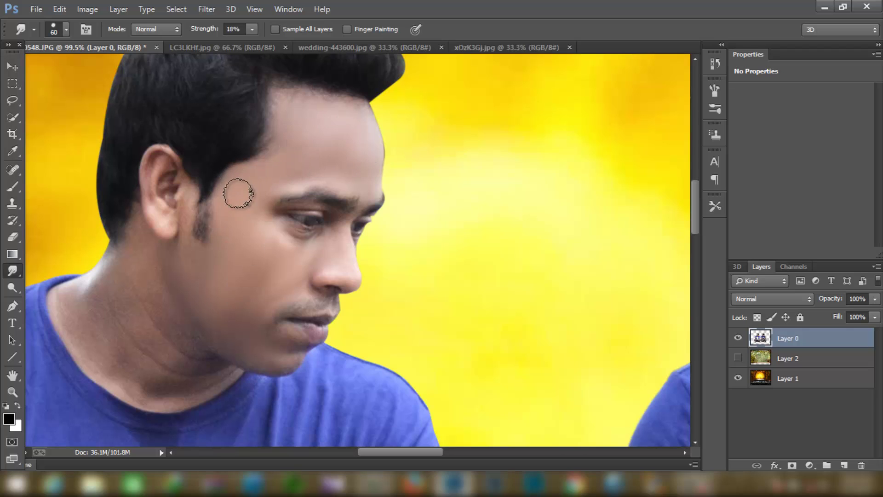
{"action": "key", "text": "bracketleft"}
{"action": "scroll", "coordinate": [244, 199], "scroll_direction": "down", "scroll_amount": 1}
{"action": "scroll", "coordinate": [243, 203], "scroll_direction": "down", "scroll_amount": 2}
{"action": "key", "text": "bracketleft"}
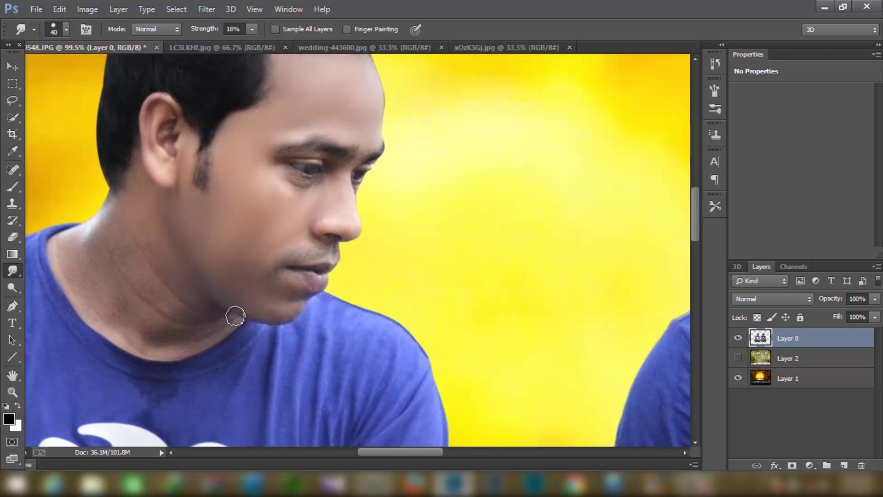
{"action": "scroll", "coordinate": [294, 246], "scroll_direction": "down", "scroll_amount": 2}
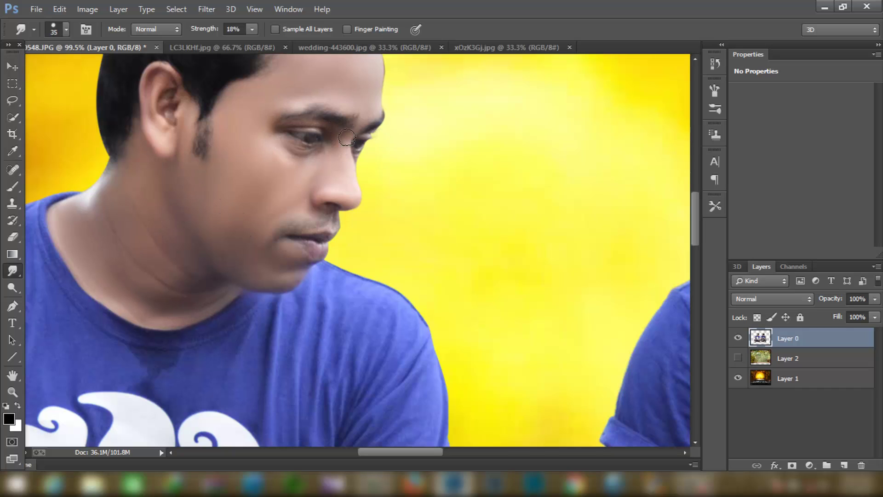
Smudge the skin on both men's upper arms with a size-70 brush.
{"action": "scroll", "coordinate": [428, 349], "scroll_direction": "down", "scroll_amount": 2}
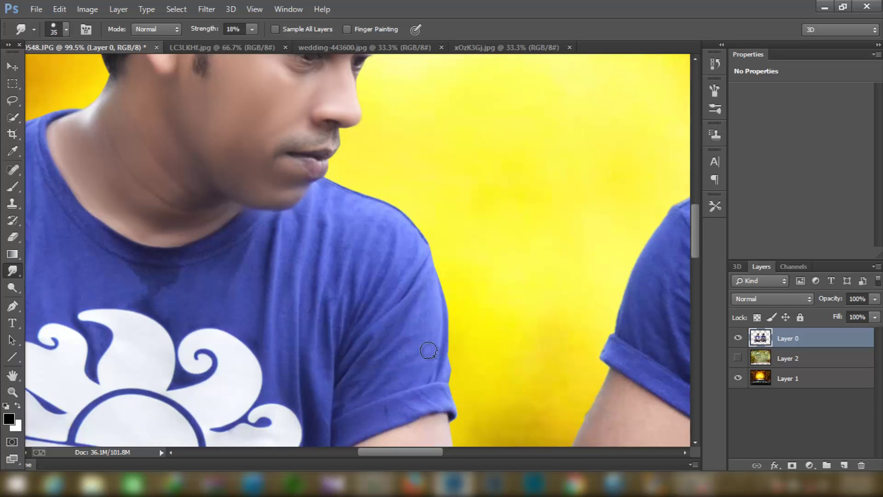
{"action": "scroll", "coordinate": [427, 349], "scroll_direction": "down", "scroll_amount": 4}
{"action": "scroll", "coordinate": [337, 277], "scroll_direction": "down", "scroll_amount": 4}
{"action": "key", "text": "bracketright"}
{"action": "key", "text": "bracketright"}
{"action": "key", "text": "bracketright"}
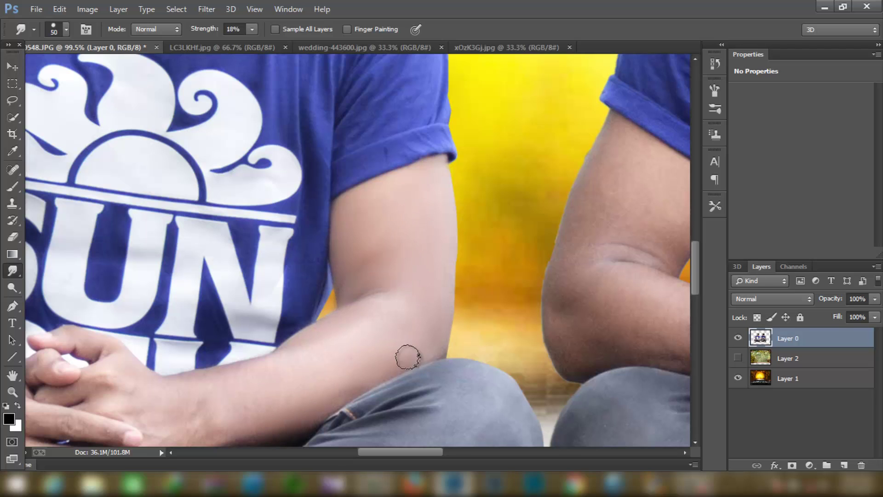
{"action": "scroll", "coordinate": [182, 315], "scroll_direction": "down", "scroll_amount": 3}
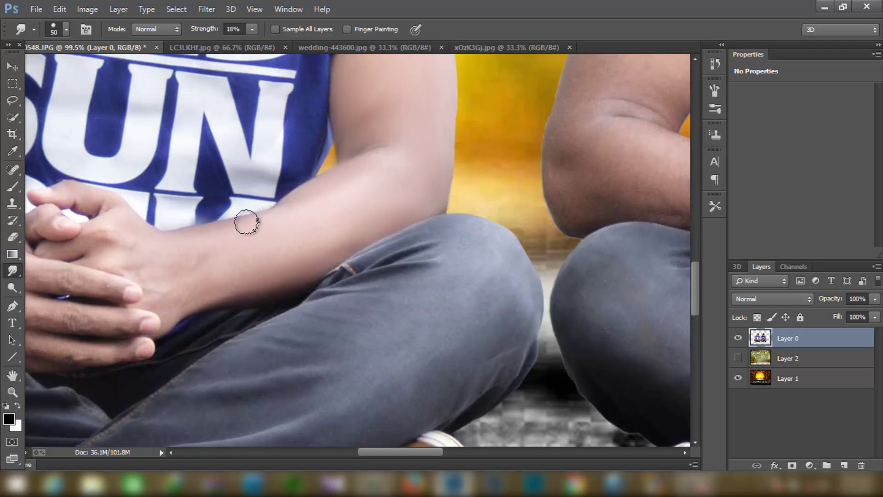
{"action": "scroll", "coordinate": [394, 223], "scroll_direction": "left", "scroll_amount": 6}
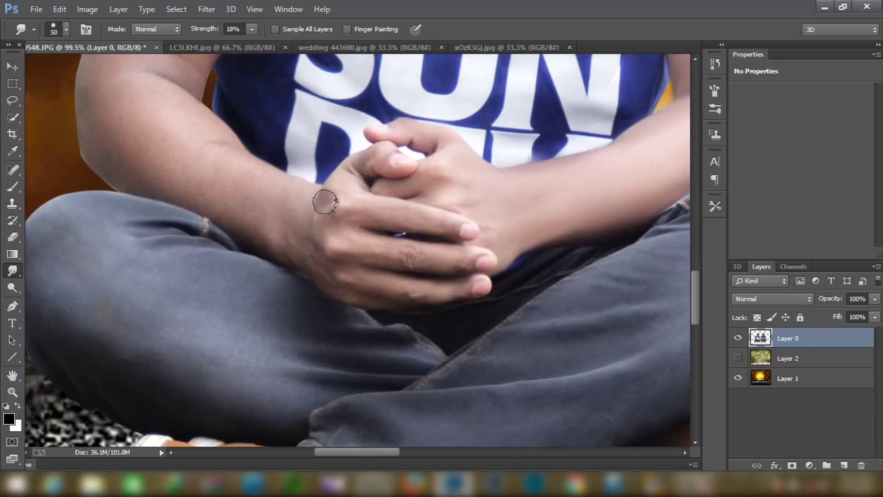
{"action": "key", "text": "bracketright"}
{"action": "key", "text": "bracketright"}
{"action": "key", "text": "bracketright"}
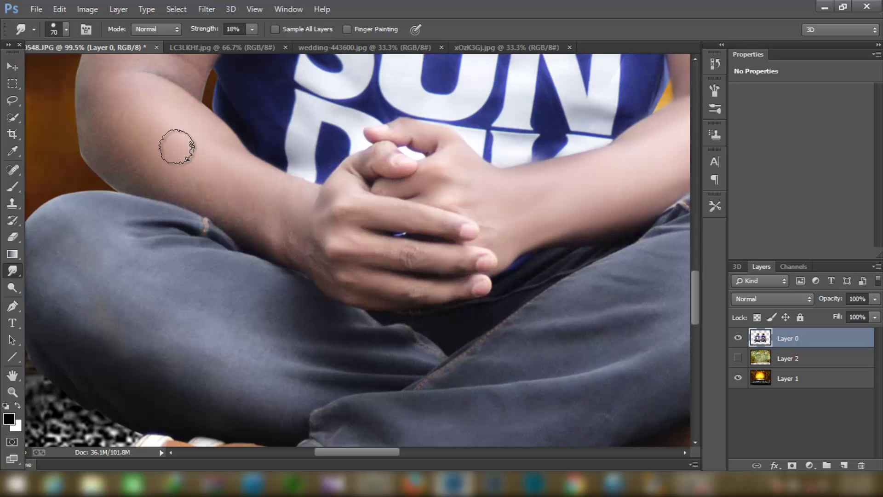
{"action": "key", "text": "bracketleft"}
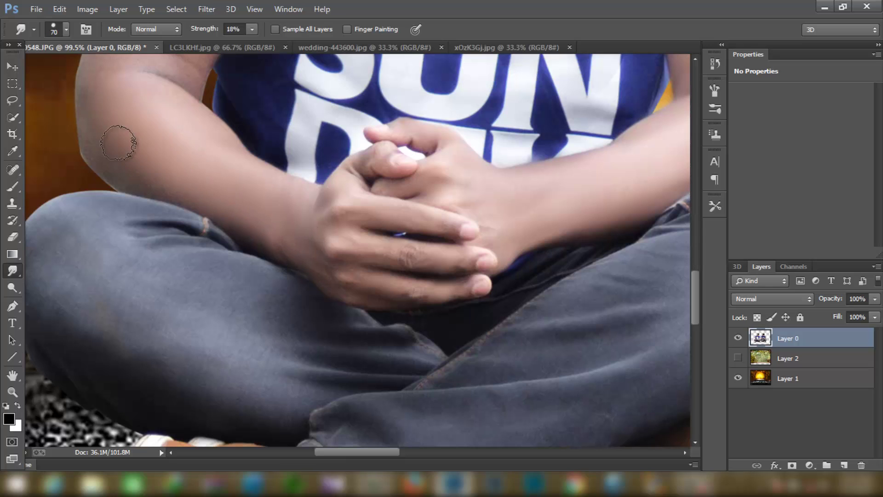
{"action": "scroll", "coordinate": [187, 128], "scroll_direction": "up", "scroll_amount": 4}
{"action": "mouse_move", "coordinate": [188, 108]}
{"action": "left_mouse_down"}
{"action": "mouse_move", "coordinate": [220, 152]}
{"action": "mouse_move", "coordinate": [142, 113]}
{"action": "mouse_move", "coordinate": [109, 199]}
{"action": "mouse_move", "coordinate": [183, 230]}
{"action": "mouse_move", "coordinate": [102, 184]}
{"action": "mouse_move", "coordinate": [102, 256]}
{"action": "mouse_move", "coordinate": [270, 341]}
{"action": "mouse_move", "coordinate": [166, 249]}
{"action": "left_mouse_up"}
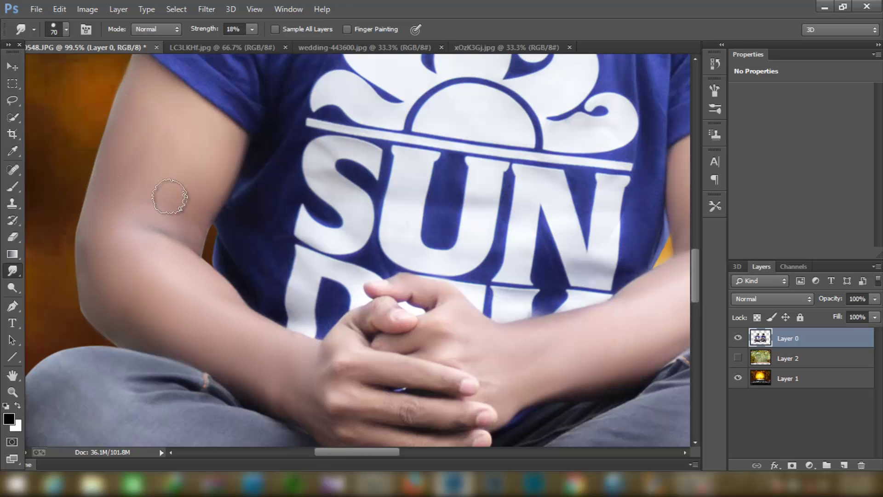
{"action": "scroll", "coordinate": [170, 197], "scroll_direction": "up", "scroll_amount": 3}
{"action": "scroll", "coordinate": [391, 273], "scroll_direction": "down", "scroll_amount": 5}
{"action": "scroll", "coordinate": [391, 274], "scroll_direction": "up", "scroll_amount": 5}
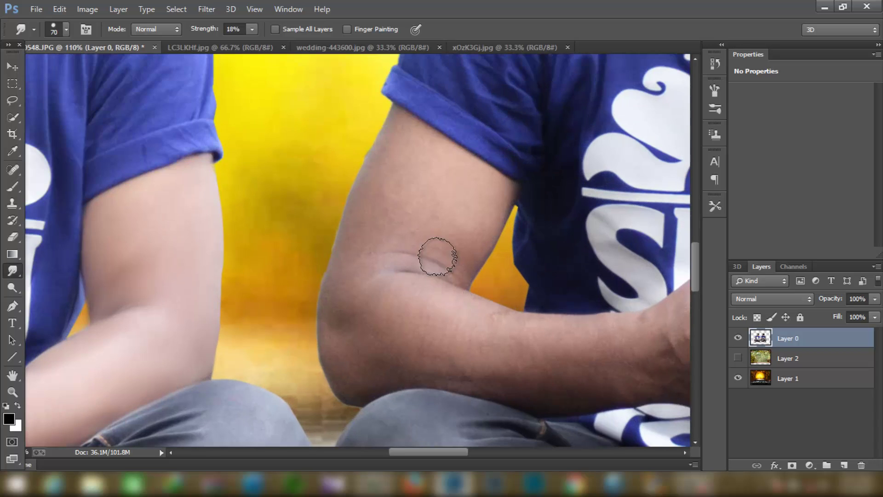
{"action": "mouse_move", "coordinate": [437, 252]}
{"action": "left_mouse_down"}
{"action": "mouse_move", "coordinate": [404, 138]}
{"action": "mouse_move", "coordinate": [473, 241]}
{"action": "mouse_move", "coordinate": [455, 196]}
{"action": "left_mouse_up"}
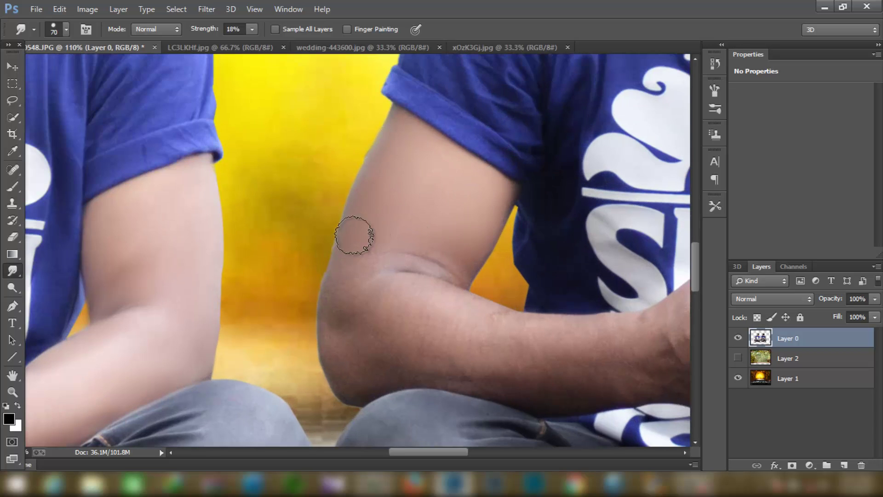
Smudge the skin on the right man's wrist with a size-50 brush.
{"action": "scroll", "coordinate": [404, 250], "scroll_direction": "down", "scroll_amount": 3}
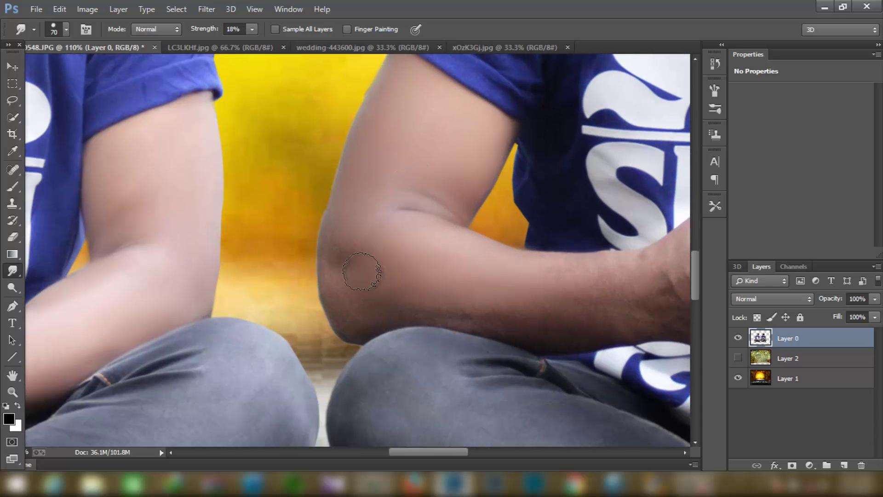
{"action": "scroll", "coordinate": [487, 266], "scroll_direction": "down", "scroll_amount": 3}
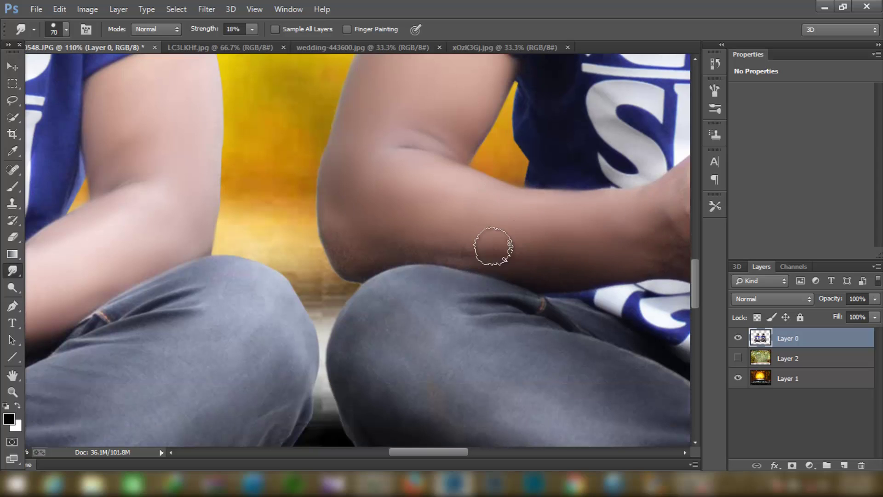
{"action": "scroll", "coordinate": [455, 252], "scroll_direction": "right", "scroll_amount": 10}
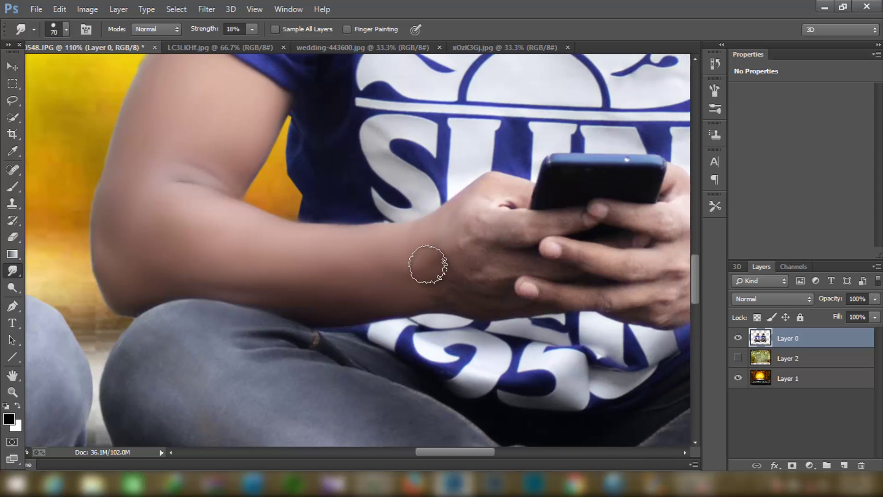
{"action": "key", "text": "bracketleft"}
{"action": "key", "text": "bracketleft"}
{"action": "key", "text": "bracketleft"}
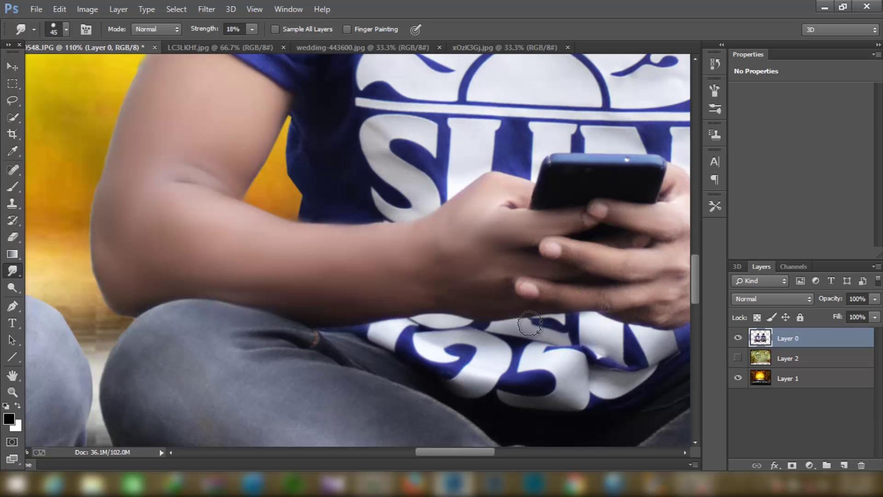
{"action": "scroll", "coordinate": [530, 324], "scroll_direction": "right", "scroll_amount": 10}
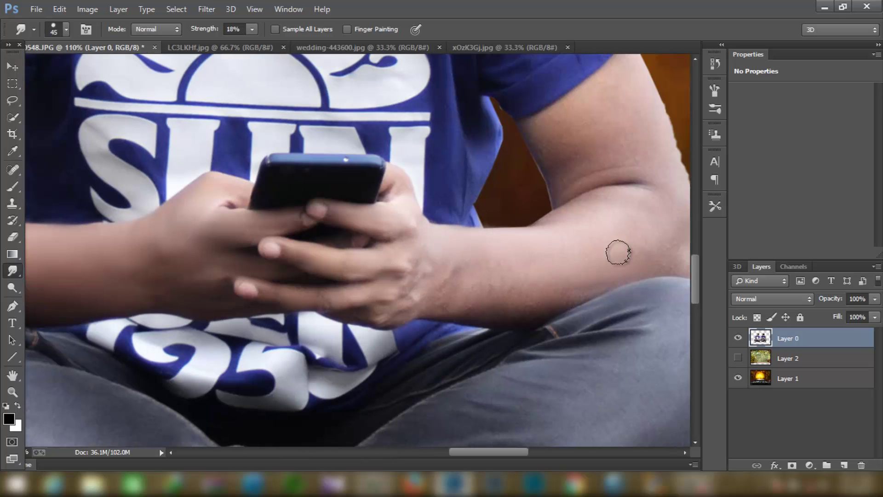
{"action": "left_click_drag", "start_coordinate": [432, 279], "coordinate": [459, 270]}
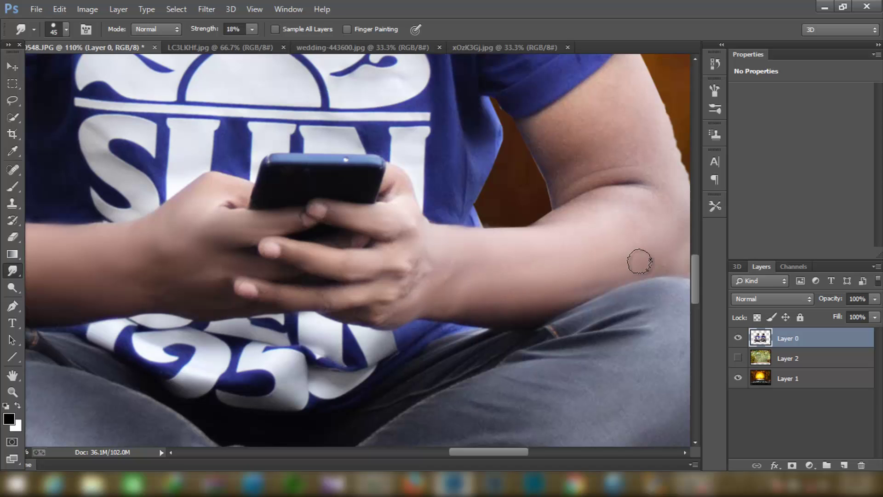
{"action": "scroll", "coordinate": [534, 292], "scroll_direction": "up", "scroll_amount": 3}
{"action": "scroll", "coordinate": [534, 292], "scroll_direction": "right", "scroll_amount": 8}
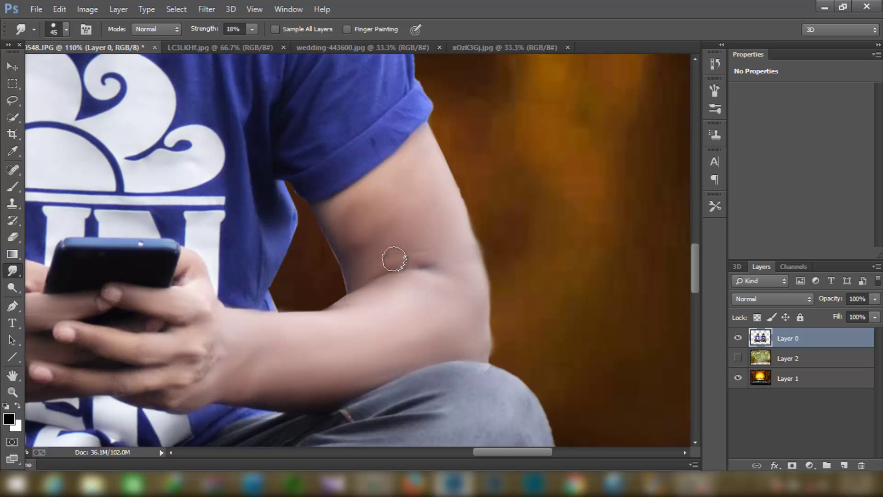
{"action": "scroll", "coordinate": [381, 202], "scroll_direction": "up", "scroll_amount": 5}
{"action": "scroll", "coordinate": [381, 203], "scroll_direction": "left", "scroll_amount": 2}
Smooth the right man's forehead and cheeks with smudge brush sizes 60 and 40.
{"action": "scroll", "coordinate": [391, 174], "scroll_direction": "up", "scroll_amount": 3}
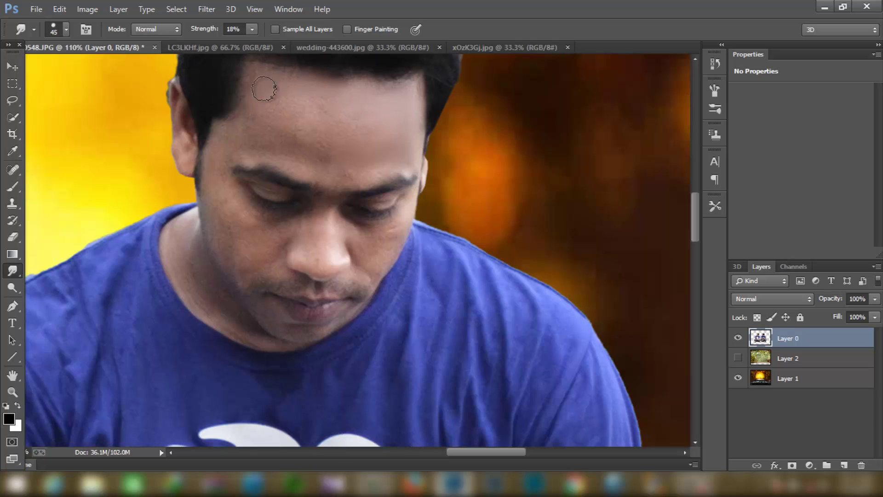
{"action": "scroll", "coordinate": [339, 152], "scroll_direction": "up", "scroll_amount": 2}
{"action": "key", "text": "bracketright"}
{"action": "key", "text": "bracketright"}
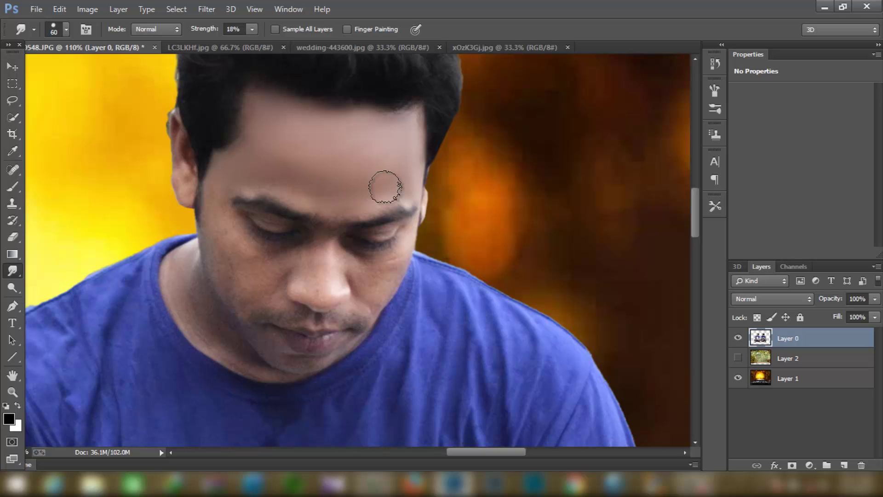
{"action": "key", "text": "bracketleft"}
{"action": "key", "text": "bracketleft"}
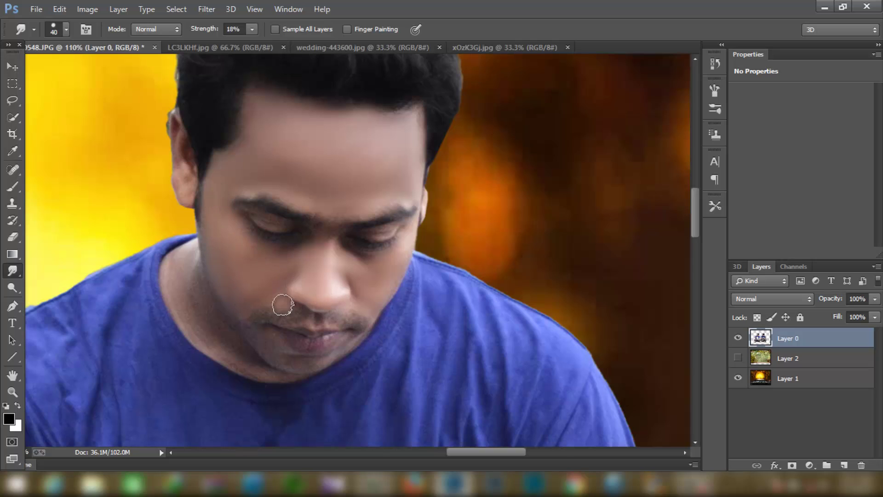
{"action": "scroll", "coordinate": [188, 189], "scroll_direction": "down", "scroll_amount": 2}
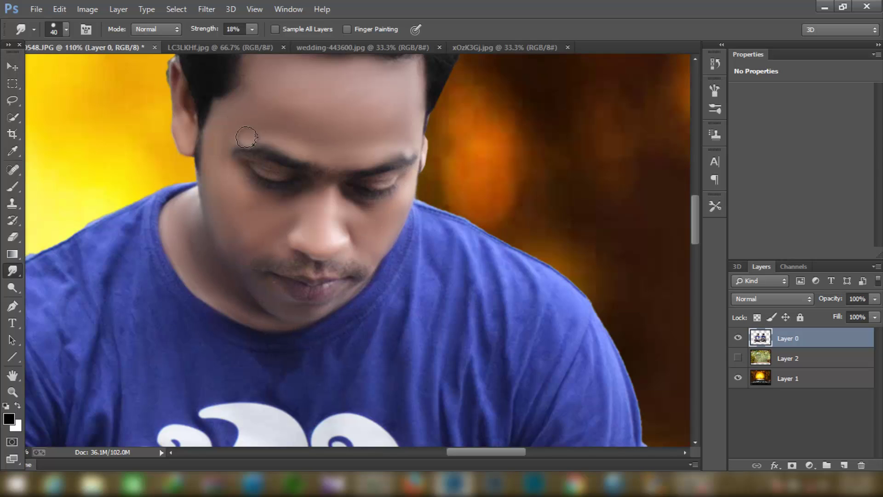
{"action": "scroll", "coordinate": [246, 137], "scroll_direction": "up", "scroll_amount": 2}
{"action": "scroll", "coordinate": [373, 219], "scroll_direction": "down", "scroll_amount": 3}
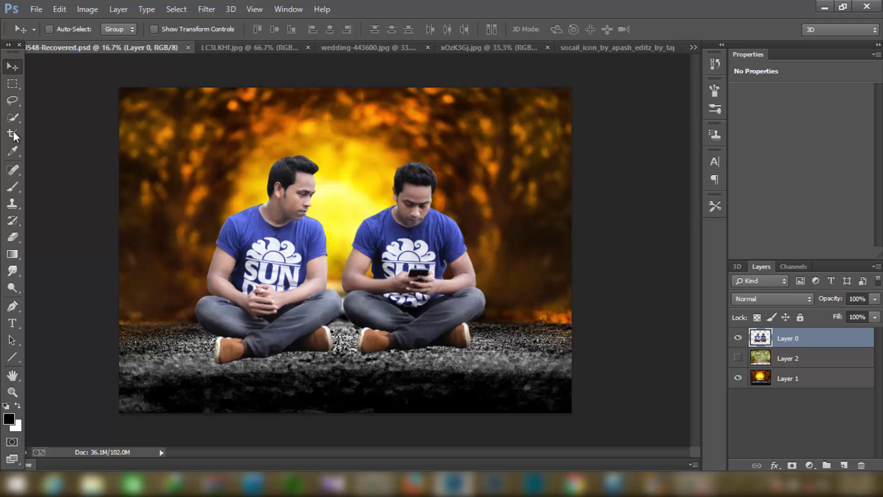
Lasso an outline around both men's crossed legs, extending it around the right knee.
{"action": "left_click", "coordinate": [11, 101]}
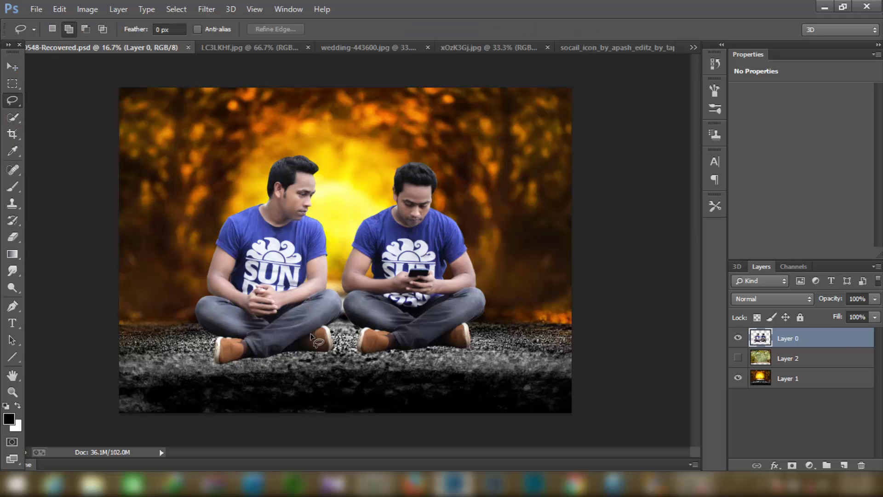
{"action": "scroll", "coordinate": [311, 337], "scroll_direction": "up", "scroll_amount": 2}
{"action": "scroll", "coordinate": [305, 322], "scroll_direction": "up", "scroll_amount": 2}
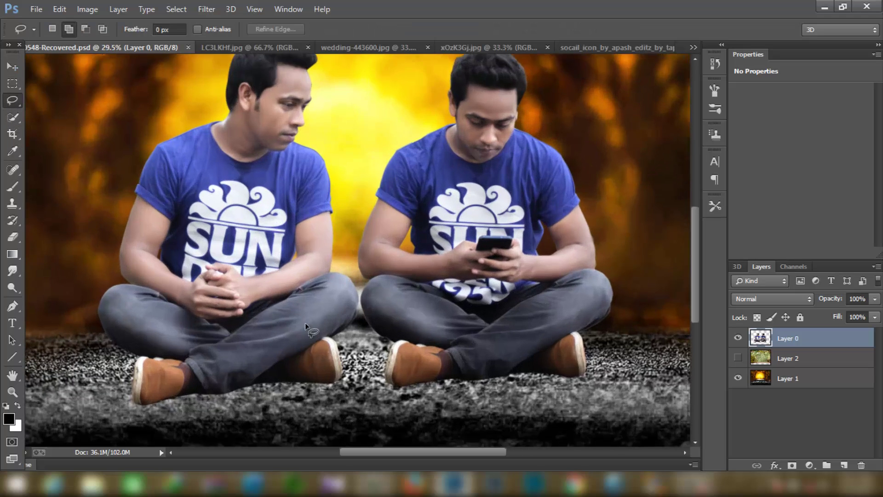
{"action": "scroll", "coordinate": [305, 322], "scroll_direction": "up", "scroll_amount": 1}
{"action": "scroll", "coordinate": [239, 302], "scroll_direction": "up", "scroll_amount": 2}
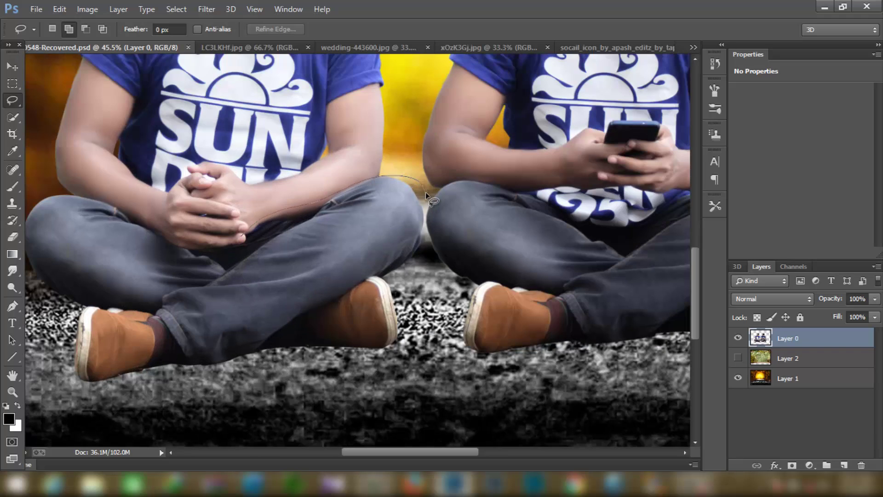
{"action": "left_click_drag", "start_coordinate": [419, 183], "coordinate": [557, 202]}
{"action": "left_click_drag", "start_coordinate": [672, 198], "coordinate": [720, 285]}
{"action": "left_click_drag", "start_coordinate": [453, 349], "coordinate": [429, 350]}
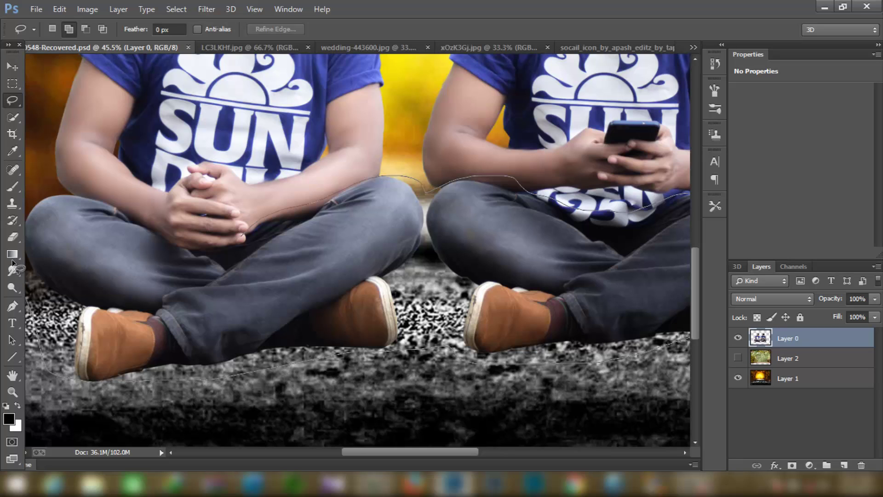
{"action": "left_click_drag", "start_coordinate": [34, 190], "coordinate": [78, 188]}
{"action": "left_click_drag", "start_coordinate": [230, 235], "coordinate": [231, 235]}
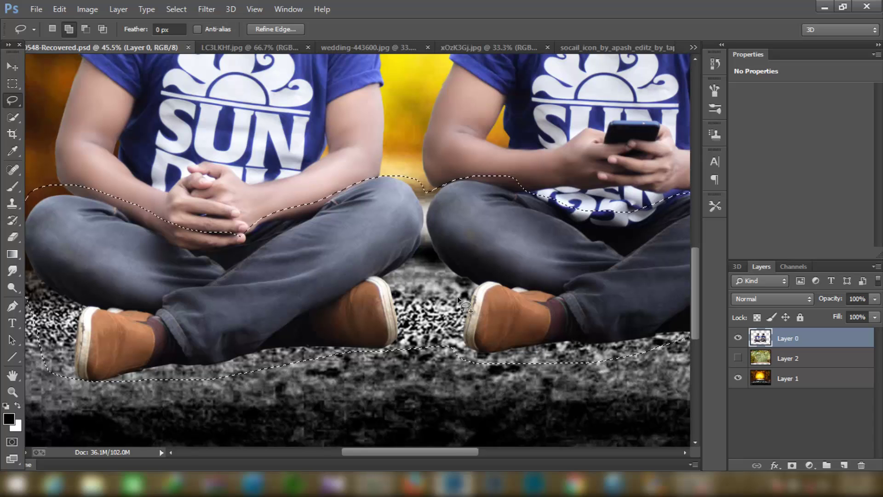
{"action": "scroll", "coordinate": [458, 296], "scroll_direction": "down", "scroll_amount": 2}
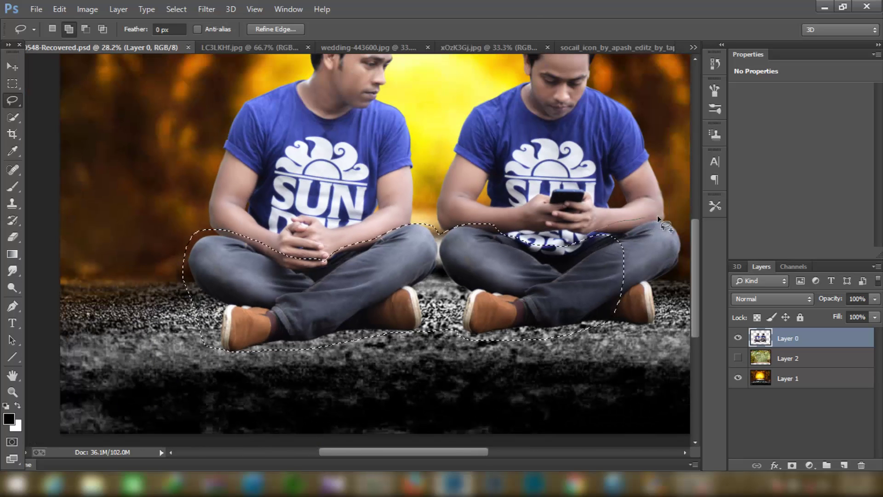
{"action": "mouse_move", "coordinate": [658, 215]}
{"action": "left_mouse_down"}
{"action": "mouse_move", "coordinate": [661, 279]}
{"action": "mouse_move", "coordinate": [602, 318]}
{"action": "left_mouse_up"}
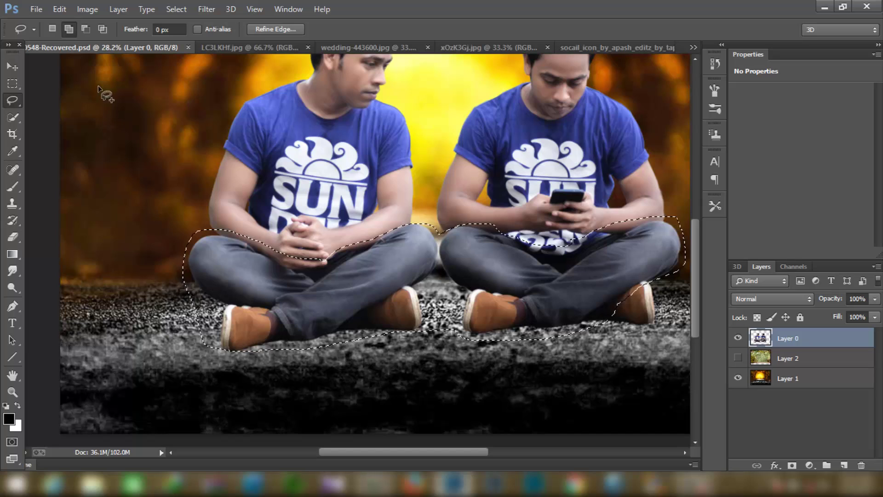
Subtract the shoe tops, add the right man's pants edge, and copy the legs to Layer 3.
{"action": "left_click", "coordinate": [85, 29]}
{"action": "left_click_drag", "start_coordinate": [182, 316], "coordinate": [281, 349]}
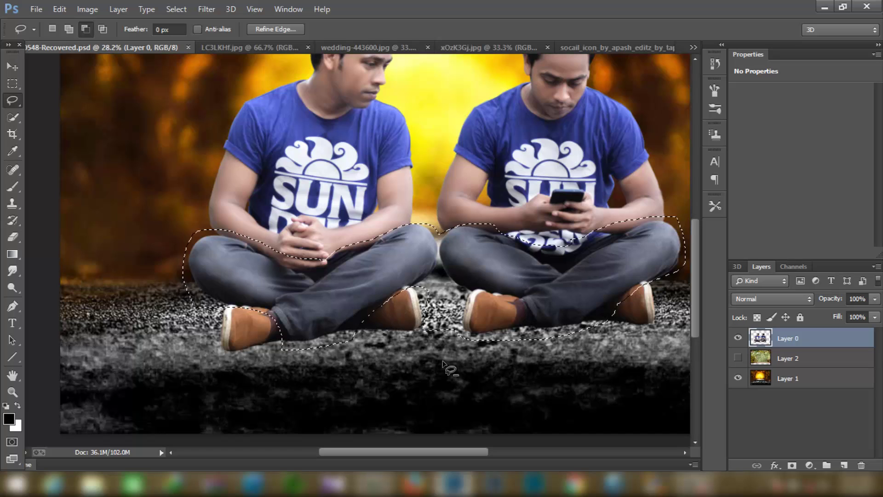
{"action": "left_click_drag", "start_coordinate": [353, 342], "coordinate": [432, 287]}
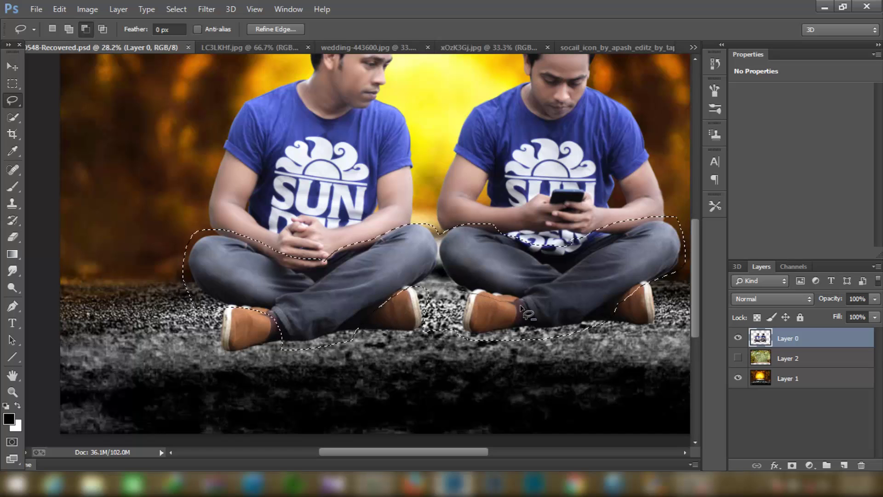
{"action": "left_click_drag", "start_coordinate": [478, 296], "coordinate": [504, 357]}
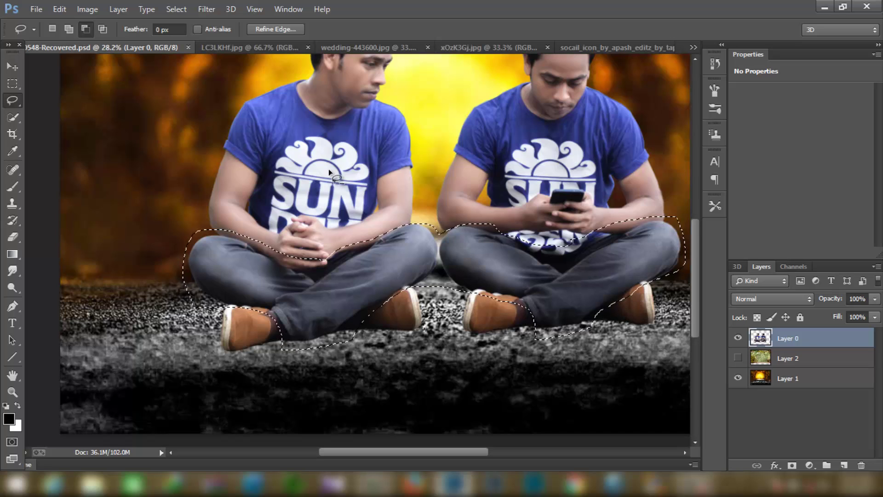
{"action": "left_click", "coordinate": [69, 29]}
{"action": "left_click_drag", "start_coordinate": [485, 339], "coordinate": [564, 309]}
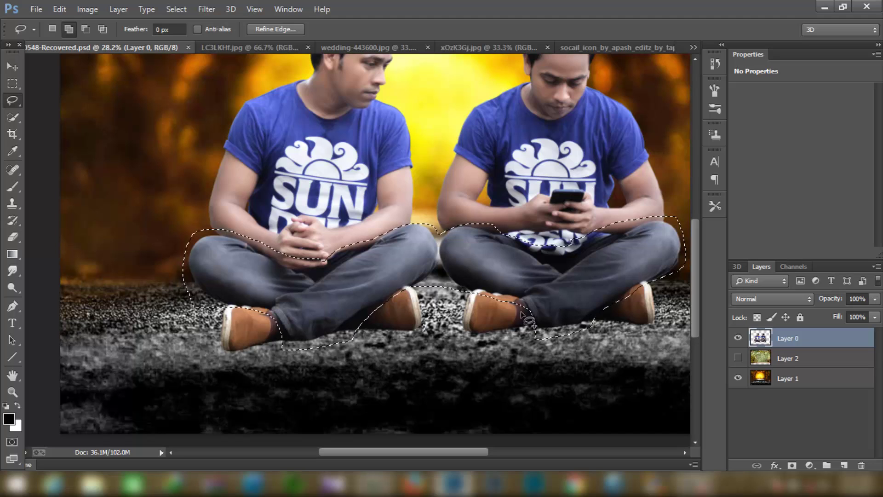
{"action": "left_click_drag", "start_coordinate": [572, 317], "coordinate": [301, 300]}
{"action": "right_click", "coordinate": [305, 297]}
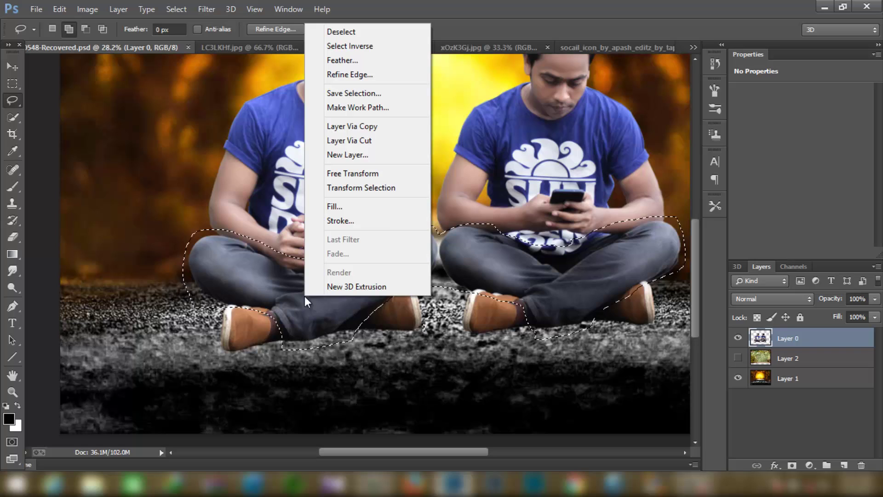
{"action": "left_click", "coordinate": [341, 127]}
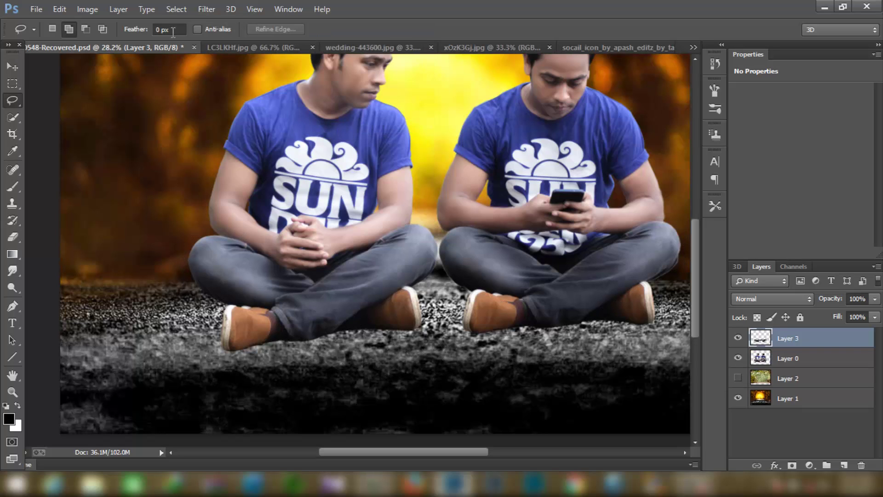
Apply a Camera Raw Filter to the legs with Shadows -70 and added clarity.
{"action": "left_click", "coordinate": [207, 10]}
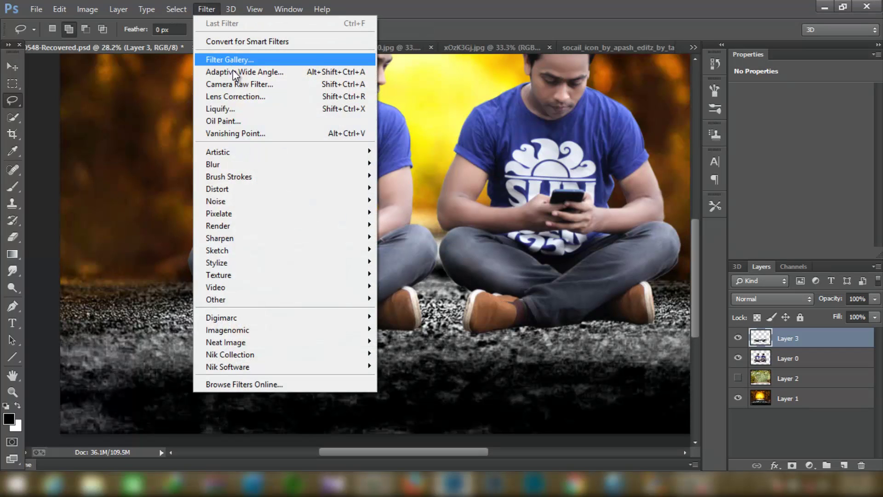
{"action": "left_click", "coordinate": [241, 86]}
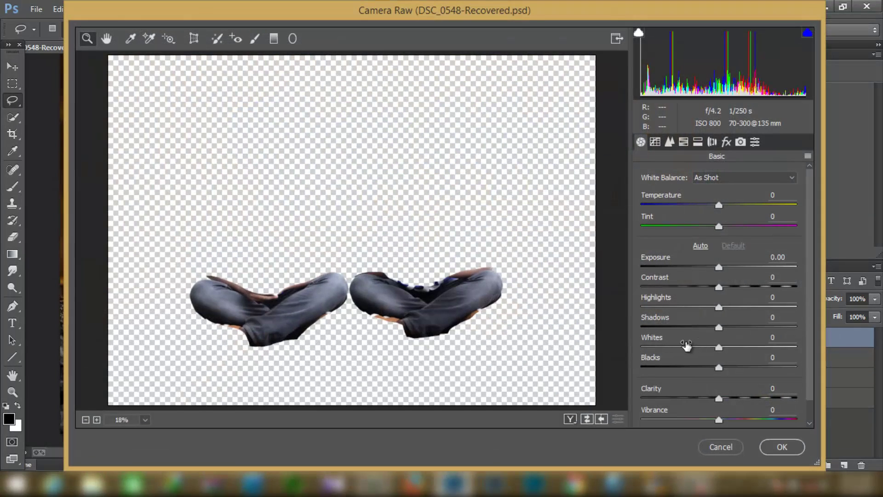
{"action": "mouse_move", "coordinate": [672, 322]}
{"action": "left_mouse_down"}
{"action": "mouse_move", "coordinate": [603, 324]}
{"action": "mouse_move", "coordinate": [623, 315]}
{"action": "left_mouse_up"}
{"action": "left_click_drag", "start_coordinate": [650, 390], "coordinate": [680, 390]}
{"action": "left_click", "coordinate": [781, 447]}
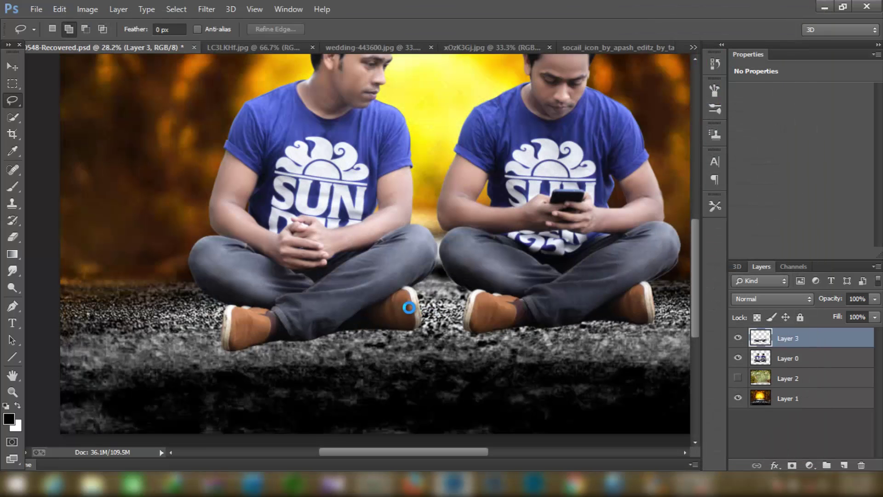
{"action": "scroll", "coordinate": [410, 312], "scroll_direction": "down", "scroll_amount": 2}
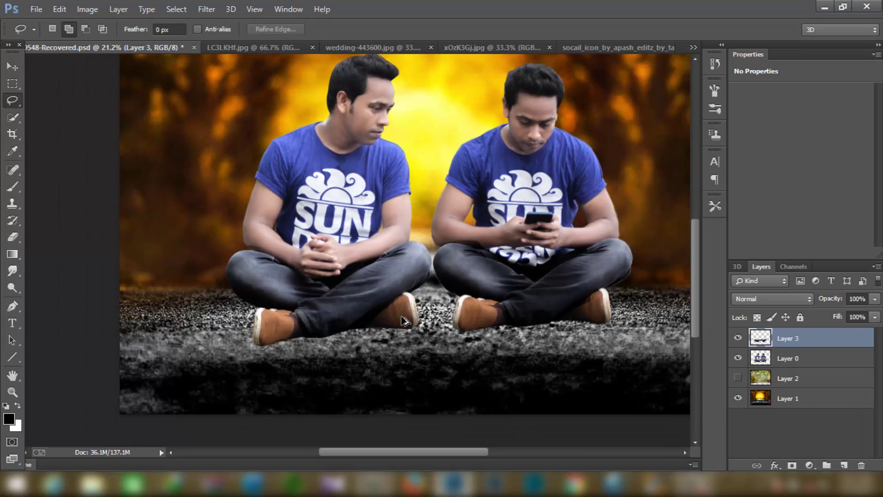
Apply Nik Color Efex Pro 4 Dark Contrasts to the legs with Saturation -41%.
{"action": "left_click", "coordinate": [206, 10]}
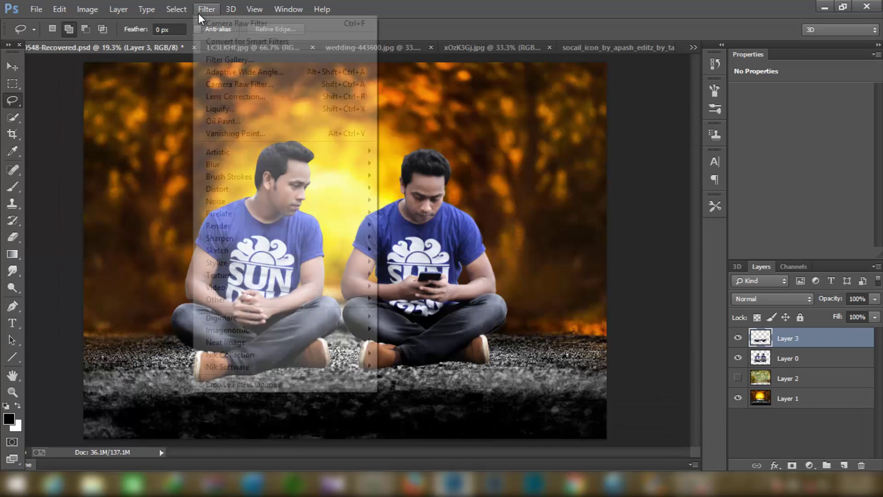
{"action": "mouse_move", "coordinate": [229, 354]}
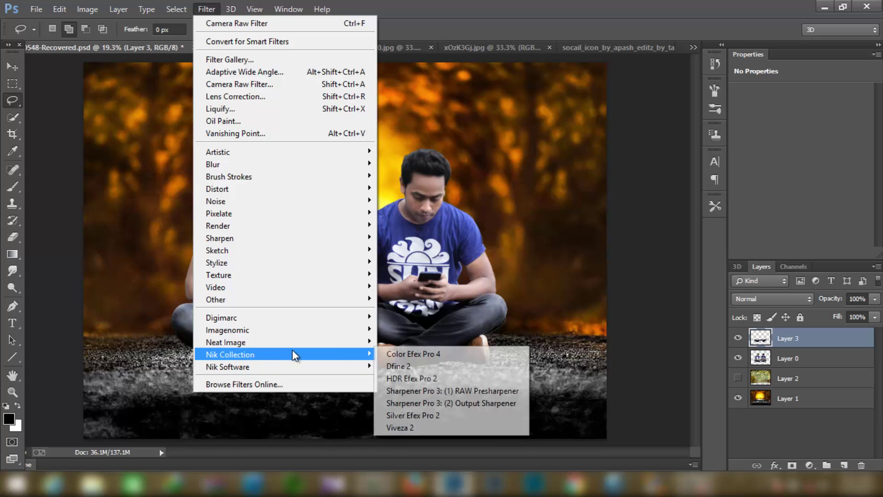
{"action": "left_click", "coordinate": [404, 350]}
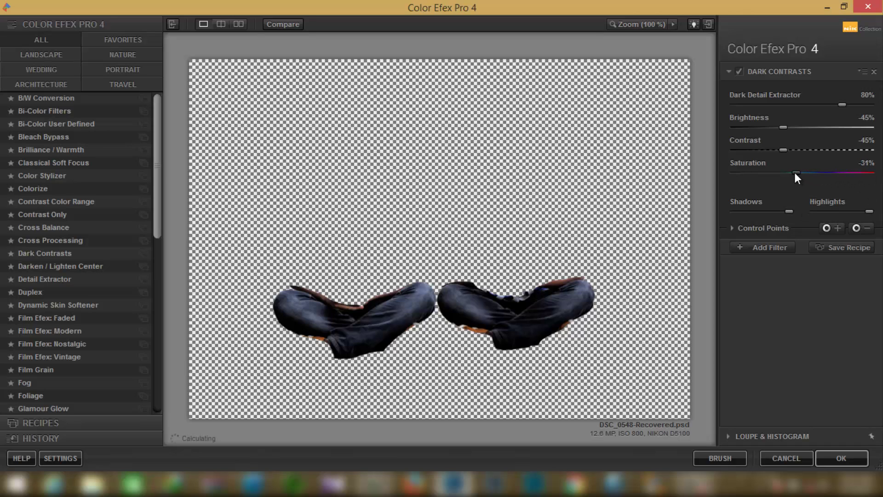
{"action": "left_click_drag", "start_coordinate": [795, 173], "coordinate": [788, 173]}
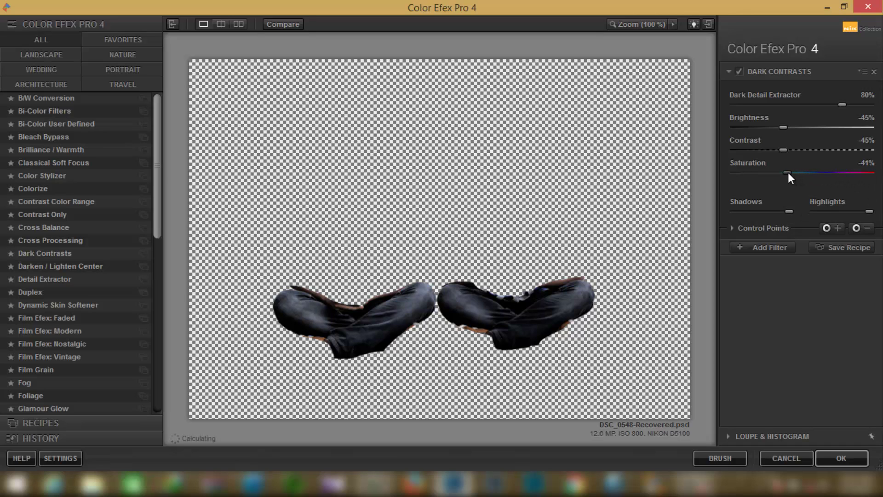
{"action": "left_click", "coordinate": [841, 458]}
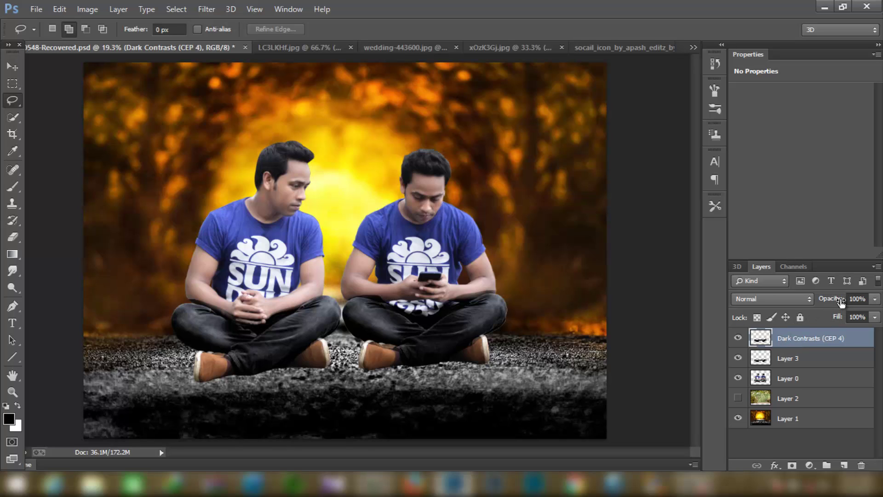
Set the Dark Contrasts layer to 85% opacity and 88% fill, then merge it into Layer 3.
{"action": "left_click_drag", "start_coordinate": [840, 302], "coordinate": [835, 321]}
{"action": "left_click", "coordinate": [815, 339]}
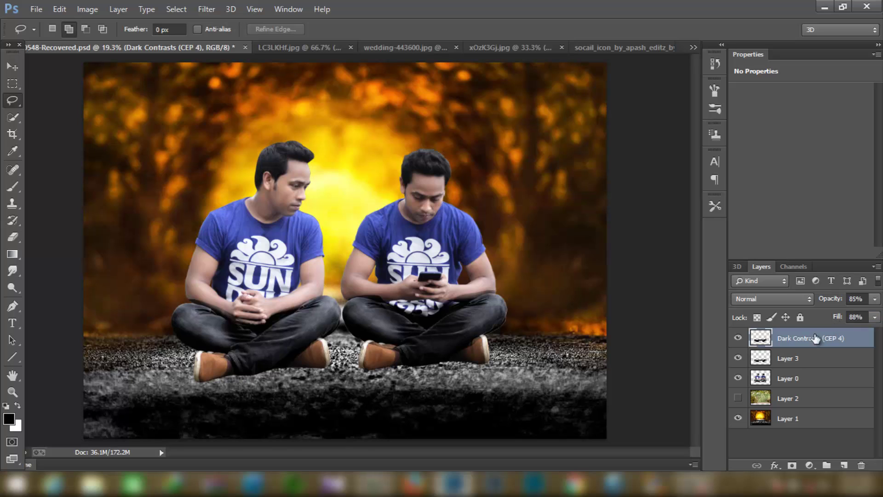
{"action": "right_click", "coordinate": [783, 346]}
{"action": "left_click", "coordinate": [569, 373]}
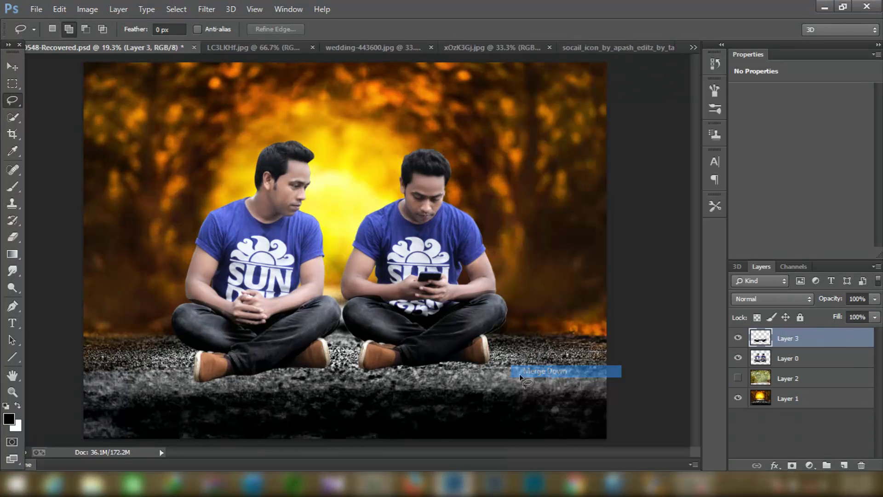
Erase the darkened jeans copy from the forearm and shoes with a size-80 eraser, revealing the brown shoes.
{"action": "left_click", "coordinate": [20, 236]}
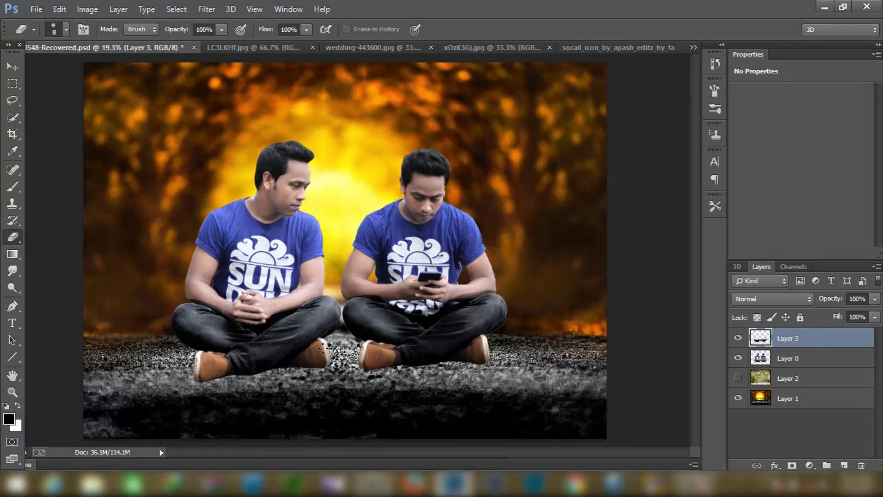
{"action": "scroll", "coordinate": [238, 330], "scroll_direction": "up", "scroll_amount": 3}
{"action": "scroll", "coordinate": [248, 321], "scroll_direction": "up", "scroll_amount": 3}
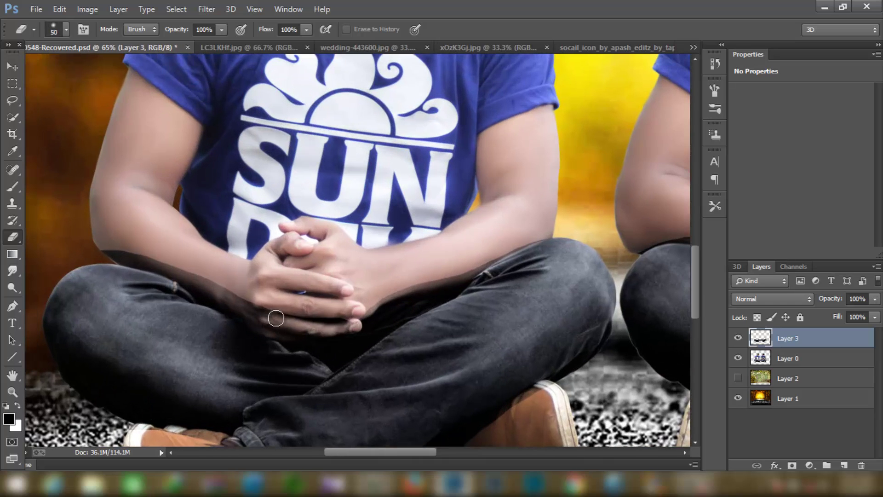
{"action": "key", "text": "bracketright"}
{"action": "key", "text": "bracketright"}
{"action": "key", "text": "bracketright"}
{"action": "mouse_move", "coordinate": [358, 317]}
{"action": "left_mouse_down"}
{"action": "mouse_move", "coordinate": [220, 291]}
{"action": "mouse_move", "coordinate": [128, 246]}
{"action": "left_mouse_up"}
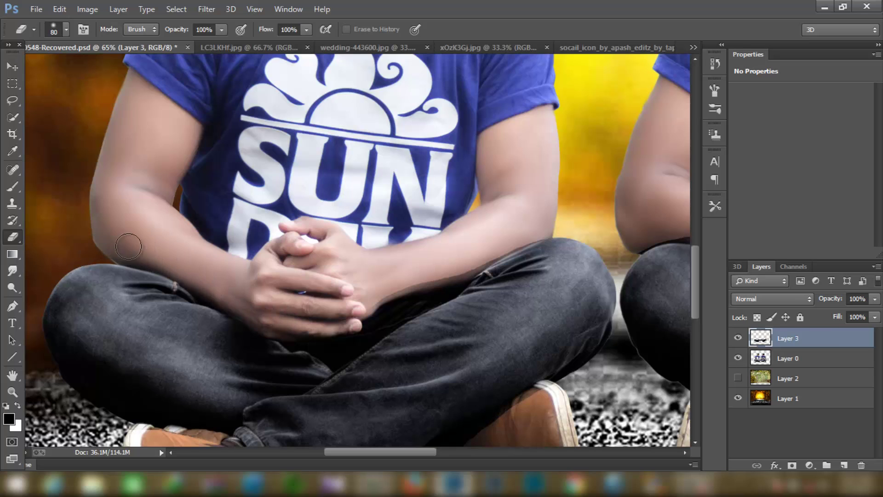
{"action": "mouse_move", "coordinate": [128, 246]}
{"action": "left_mouse_down"}
{"action": "mouse_move", "coordinate": [272, 309]}
{"action": "mouse_move", "coordinate": [354, 299]}
{"action": "mouse_move", "coordinate": [459, 265]}
{"action": "mouse_move", "coordinate": [530, 228]}
{"action": "mouse_move", "coordinate": [449, 266]}
{"action": "mouse_move", "coordinate": [550, 213]}
{"action": "mouse_move", "coordinate": [438, 279]}
{"action": "left_mouse_up"}
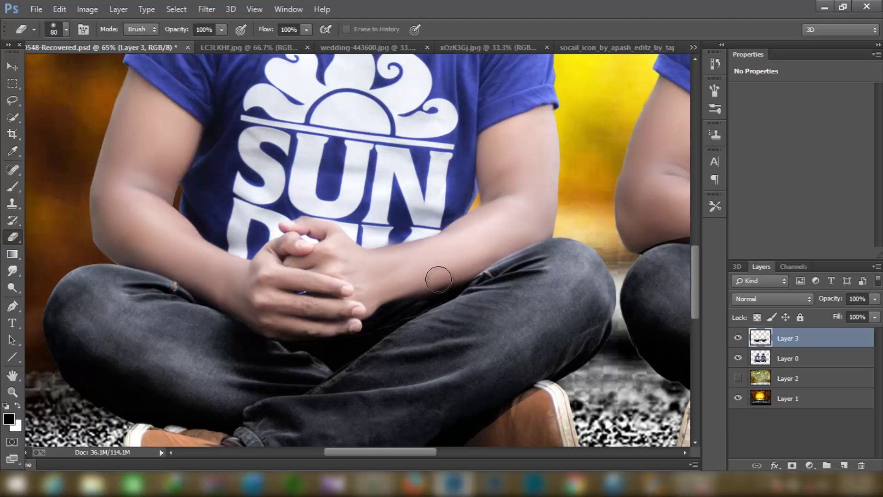
{"action": "scroll", "coordinate": [442, 276], "scroll_direction": "down", "scroll_amount": 3}
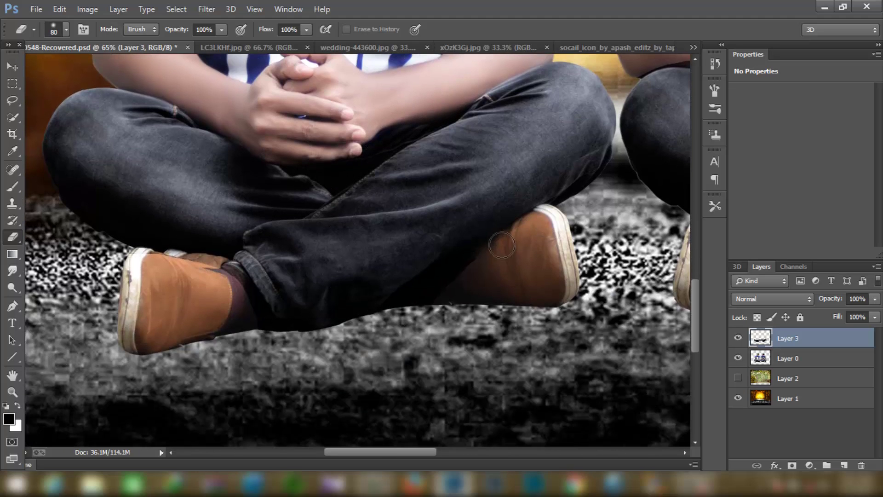
{"action": "left_click_drag", "start_coordinate": [502, 245], "coordinate": [412, 312]}
{"action": "mouse_move", "coordinate": [270, 339]}
{"action": "left_mouse_down"}
{"action": "mouse_move", "coordinate": [193, 262]}
{"action": "mouse_move", "coordinate": [152, 269]}
{"action": "left_mouse_up"}
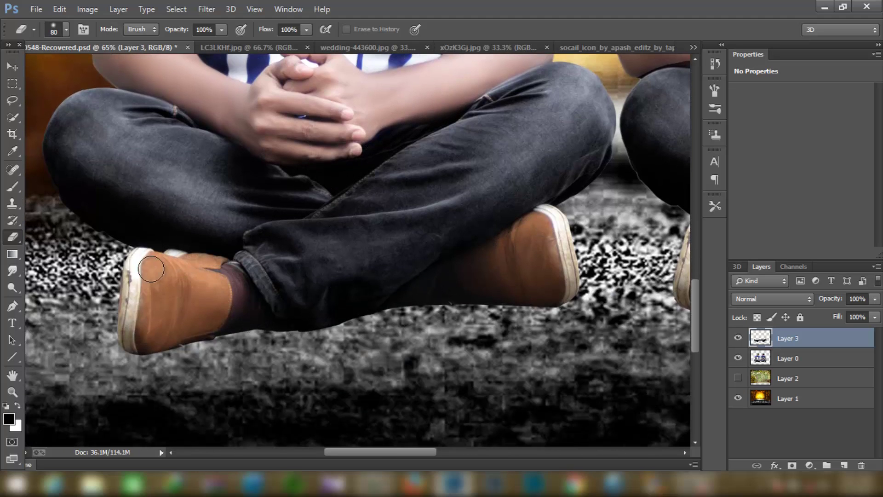
{"action": "left_click_drag", "start_coordinate": [374, 453], "coordinate": [438, 453]}
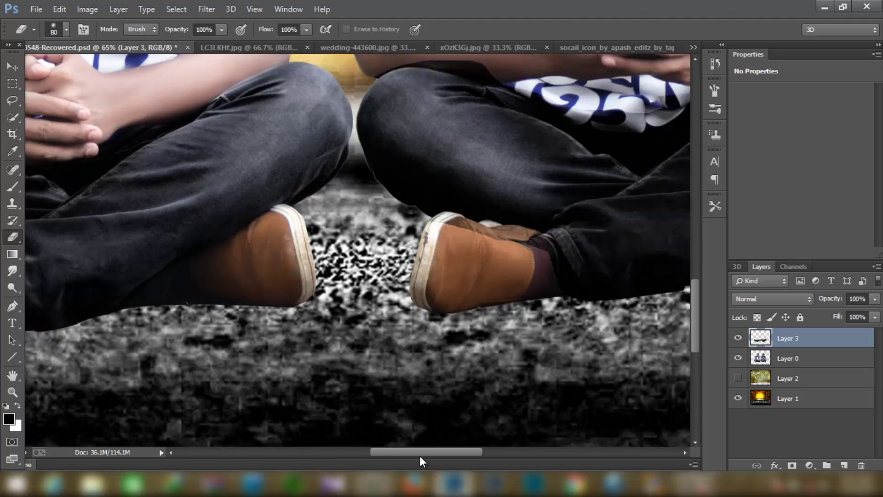
{"action": "left_click_drag", "start_coordinate": [342, 230], "coordinate": [406, 240]}
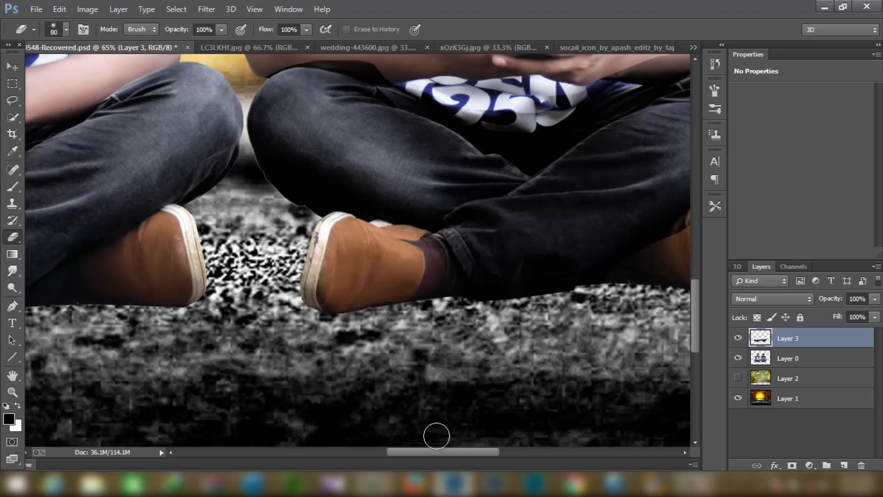
{"action": "left_click_drag", "start_coordinate": [431, 456], "coordinate": [460, 457]}
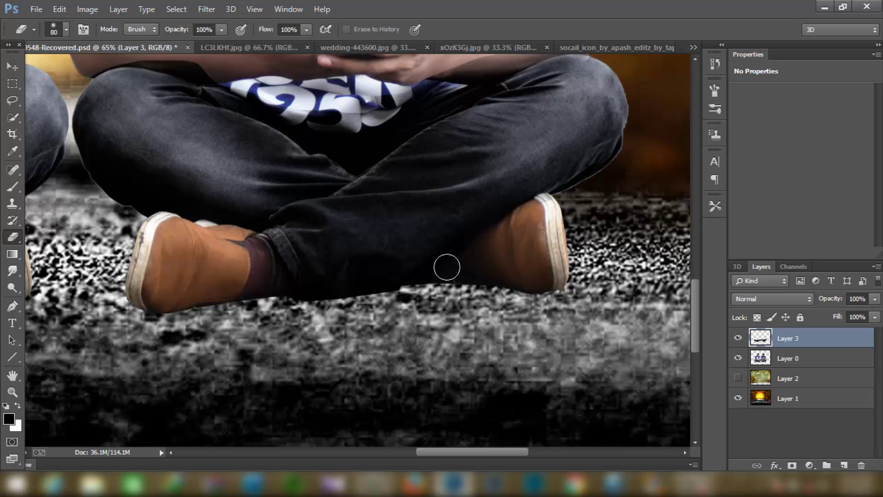
Erase the stray edge along the right man's forearm with a smaller eraser.
{"action": "scroll", "coordinate": [554, 226], "scroll_direction": "up", "scroll_amount": 2}
{"action": "scroll", "coordinate": [554, 226], "scroll_direction": "up", "scroll_amount": 2}
{"action": "key", "text": "bracketleft"}
{"action": "key", "text": "bracketleft"}
{"action": "key", "text": "bracketleft"}
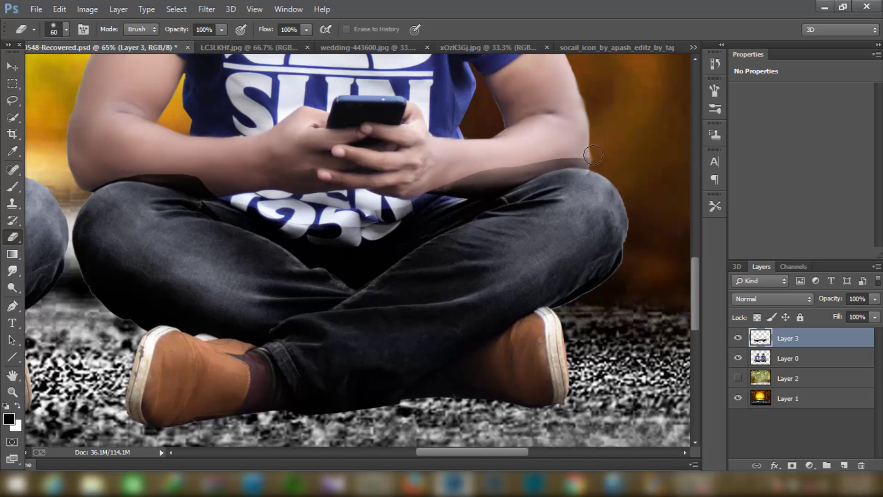
{"action": "mouse_move", "coordinate": [428, 190]}
{"action": "left_mouse_down"}
{"action": "mouse_move", "coordinate": [409, 203]}
{"action": "mouse_move", "coordinate": [191, 174]}
{"action": "mouse_move", "coordinate": [84, 185]}
{"action": "left_mouse_up"}
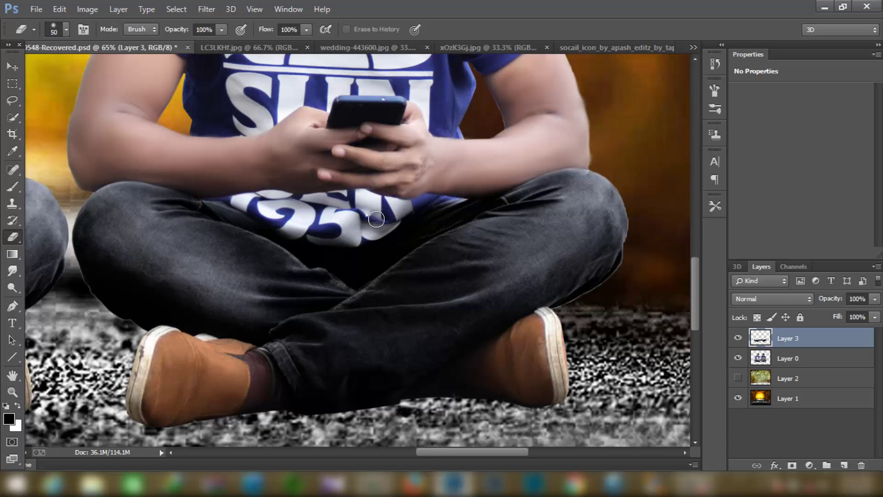
{"action": "scroll", "coordinate": [429, 162], "scroll_direction": "down", "scroll_amount": 4}
{"action": "scroll", "coordinate": [450, 165], "scroll_direction": "down", "scroll_amount": 2}
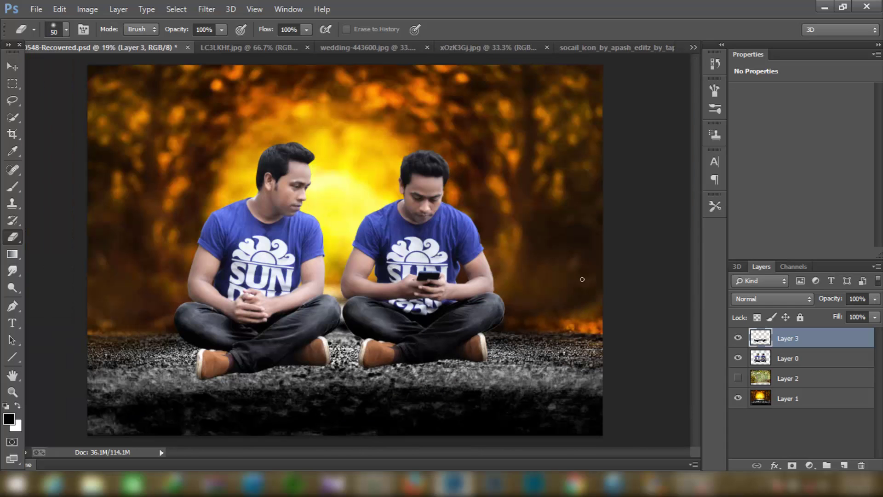
{"action": "right_click", "coordinate": [830, 346]}
Merge the legs into Layer 0, then lasso both men's blue shirts and copy them to Layer 3.
{"action": "left_click", "coordinate": [610, 365]}
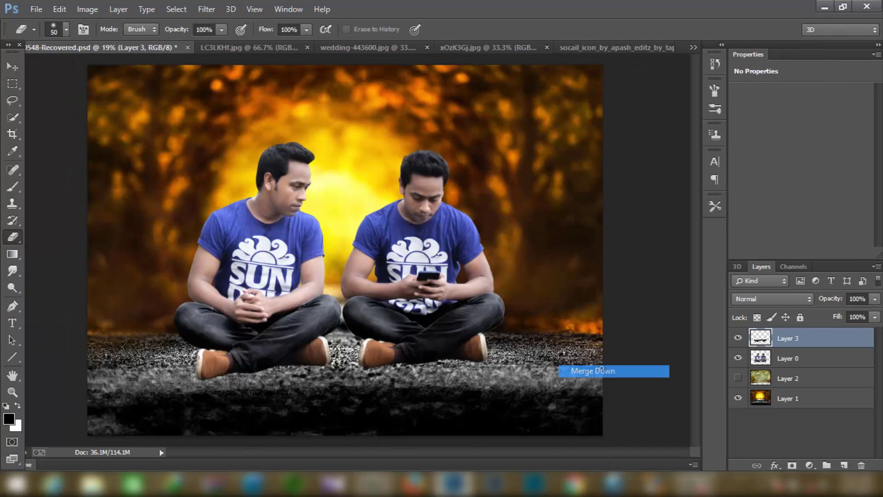
{"action": "left_click", "coordinate": [10, 104]}
{"action": "scroll", "coordinate": [287, 275], "scroll_direction": "up", "scroll_amount": 2}
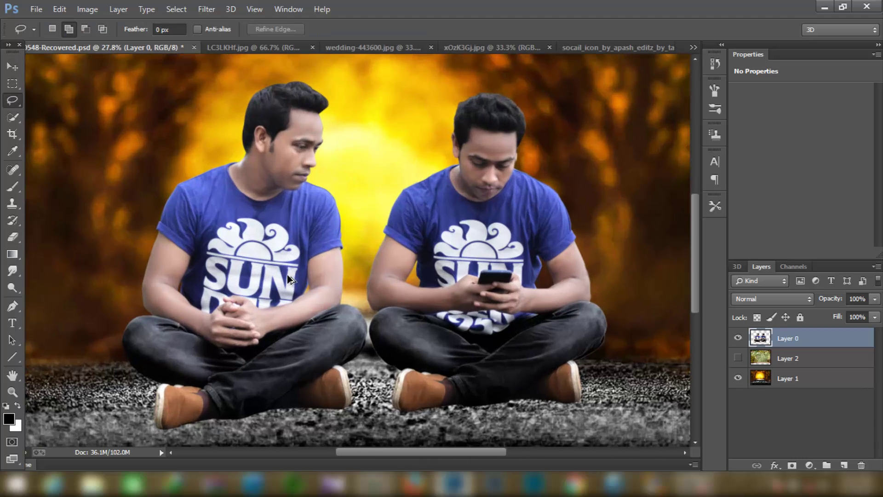
{"action": "left_click_drag", "start_coordinate": [349, 256], "coordinate": [278, 185]}
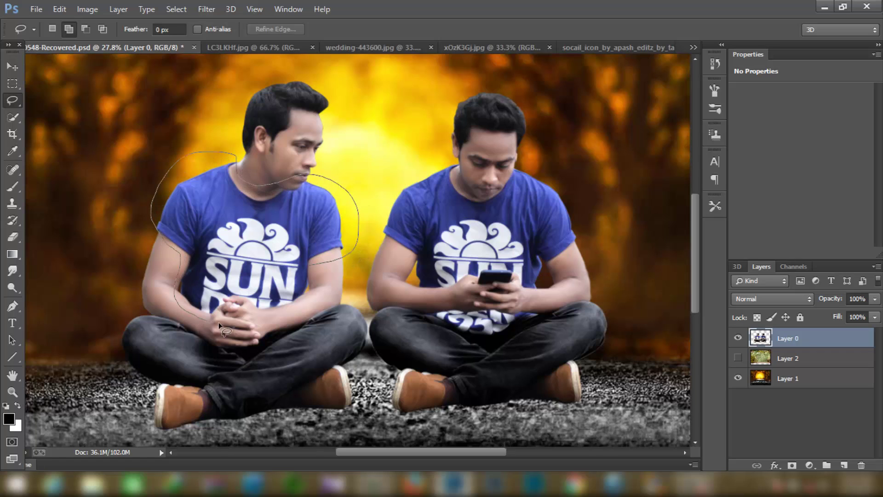
{"action": "left_click_drag", "start_coordinate": [219, 323], "coordinate": [265, 317]}
{"action": "left_click_drag", "start_coordinate": [320, 274], "coordinate": [320, 277]}
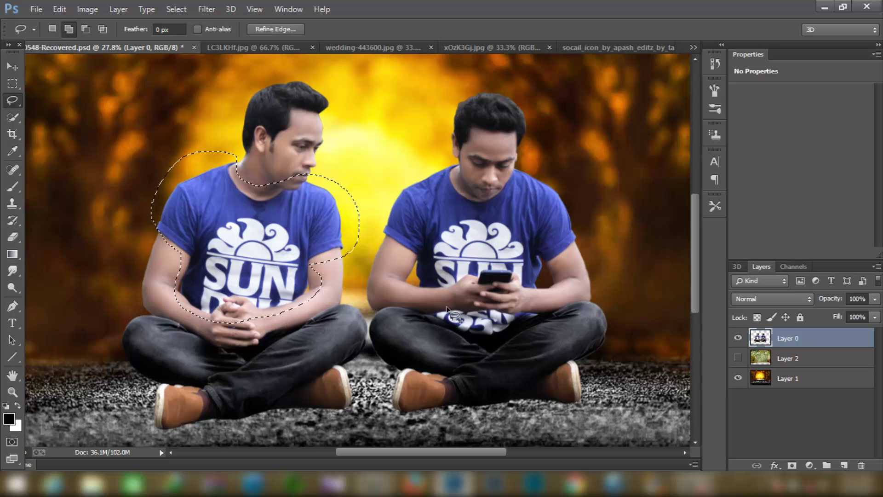
{"action": "mouse_move", "coordinate": [381, 224]}
{"action": "left_mouse_down"}
{"action": "mouse_move", "coordinate": [414, 173]}
{"action": "mouse_move", "coordinate": [460, 159]}
{"action": "mouse_move", "coordinate": [464, 183]}
{"action": "left_mouse_up"}
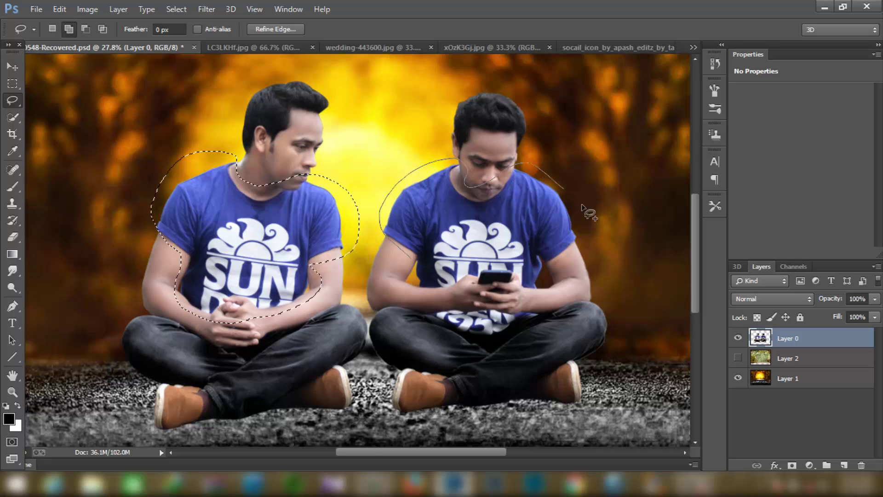
{"action": "mouse_move", "coordinate": [581, 206]}
{"action": "left_mouse_down"}
{"action": "mouse_move", "coordinate": [581, 246]}
{"action": "mouse_move", "coordinate": [547, 295]}
{"action": "mouse_move", "coordinate": [404, 293]}
{"action": "mouse_move", "coordinate": [524, 307]}
{"action": "mouse_move", "coordinate": [522, 335]}
{"action": "mouse_move", "coordinate": [469, 345]}
{"action": "mouse_move", "coordinate": [427, 309]}
{"action": "left_mouse_up"}
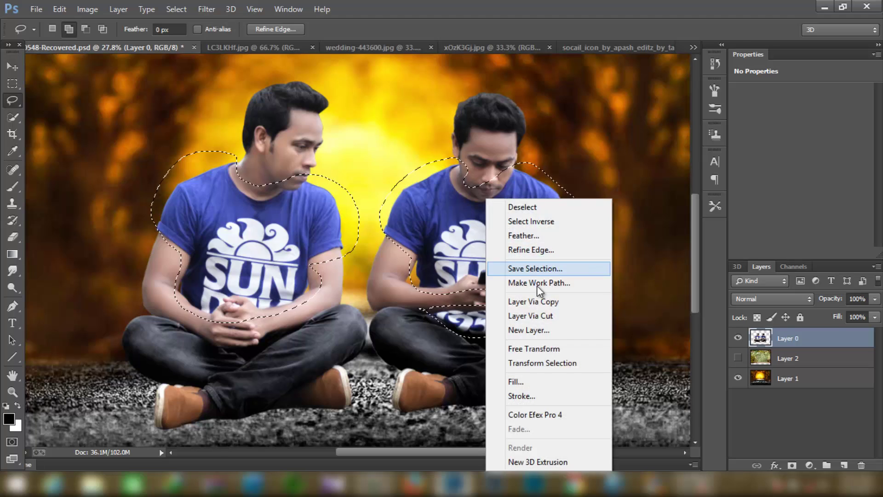
{"action": "left_click", "coordinate": [536, 300]}
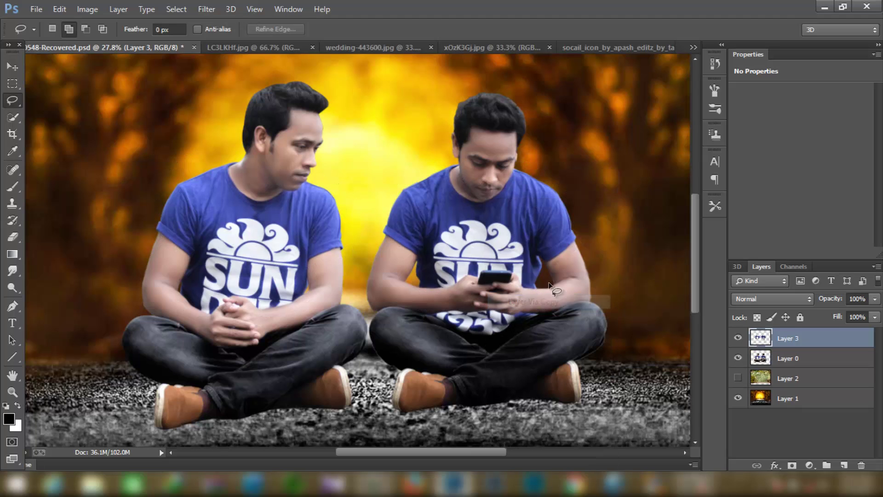
In Camera Raw, set the shirts' Temperature -5, Tint +7, Shadows -33 and Clarity +25.
{"action": "left_click", "coordinate": [206, 10]}
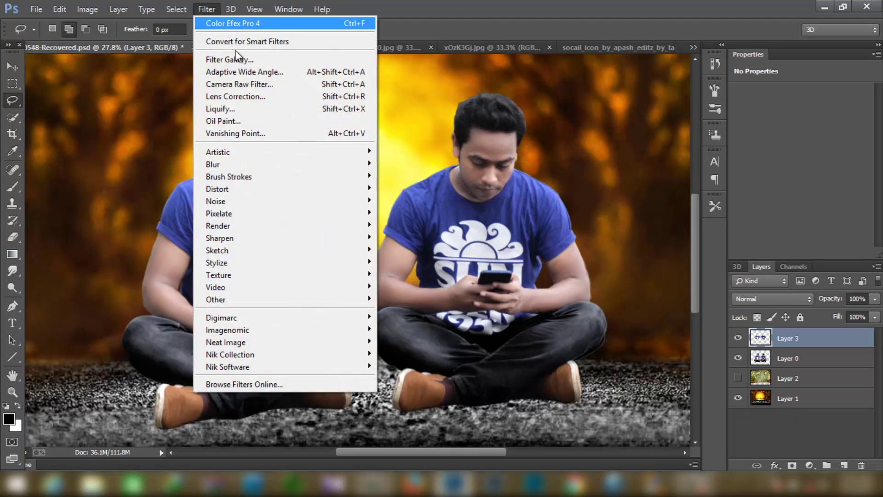
{"action": "left_click", "coordinate": [252, 85]}
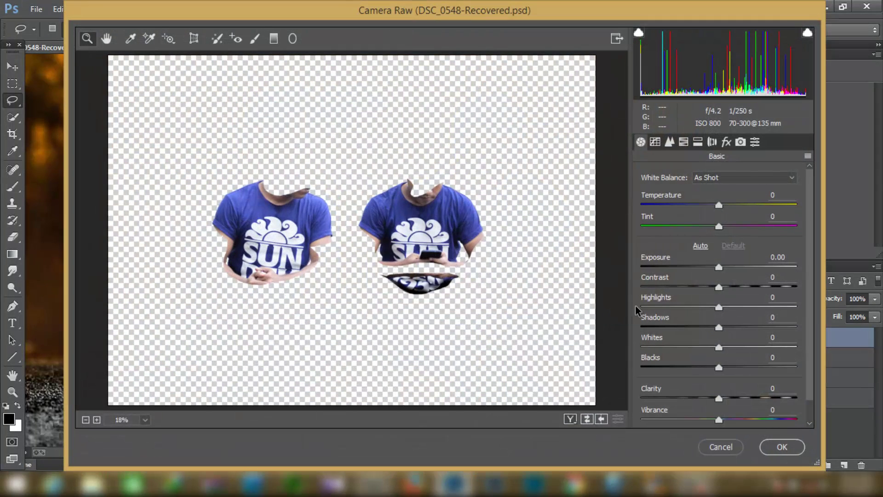
{"action": "left_click_drag", "start_coordinate": [690, 201], "coordinate": [714, 222]}
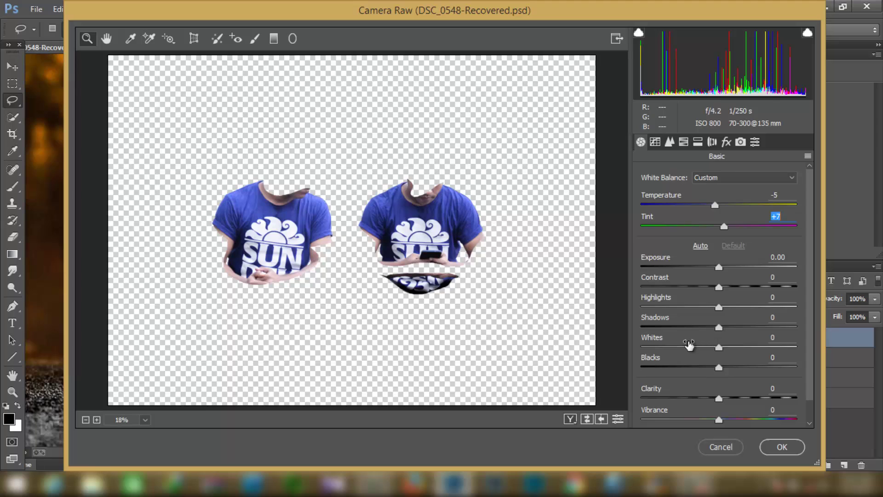
{"action": "left_click_drag", "start_coordinate": [684, 322], "coordinate": [662, 326]}
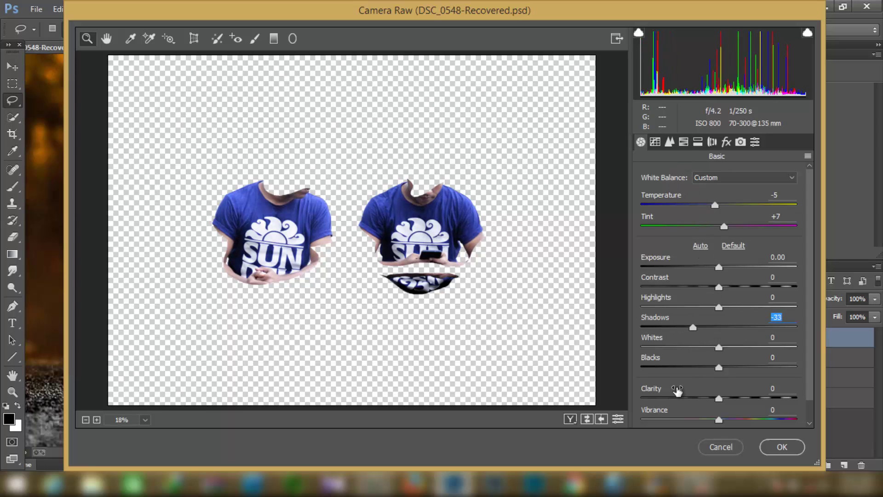
{"action": "left_click_drag", "start_coordinate": [674, 389], "coordinate": [693, 389]}
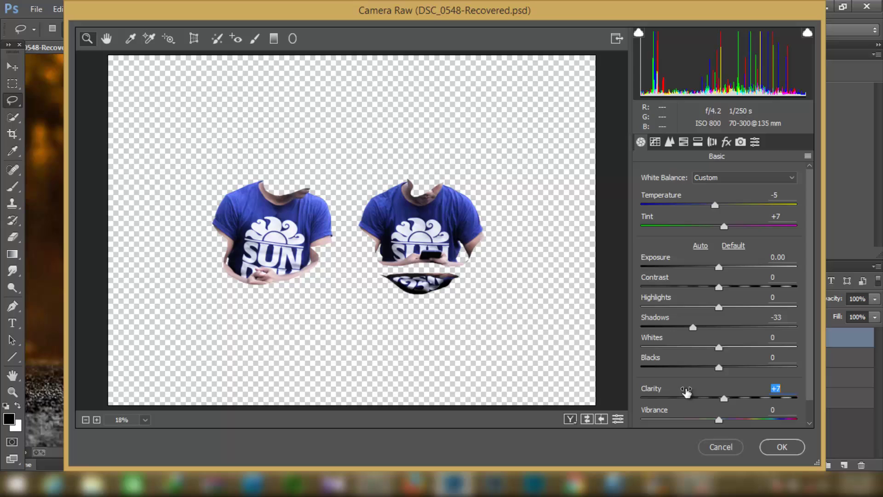
Shift the Blues hue, boost Blues and Magentas saturation, and apply the filter.
{"action": "left_click", "coordinate": [683, 142]}
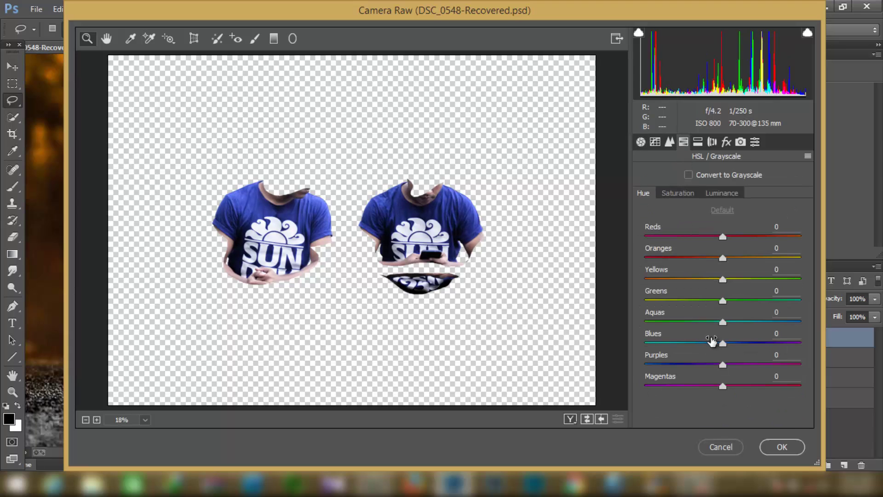
{"action": "mouse_move", "coordinate": [712, 341]}
{"action": "left_mouse_down"}
{"action": "mouse_move", "coordinate": [719, 341]}
{"action": "mouse_move", "coordinate": [703, 356]}
{"action": "mouse_move", "coordinate": [713, 378]}
{"action": "left_mouse_up"}
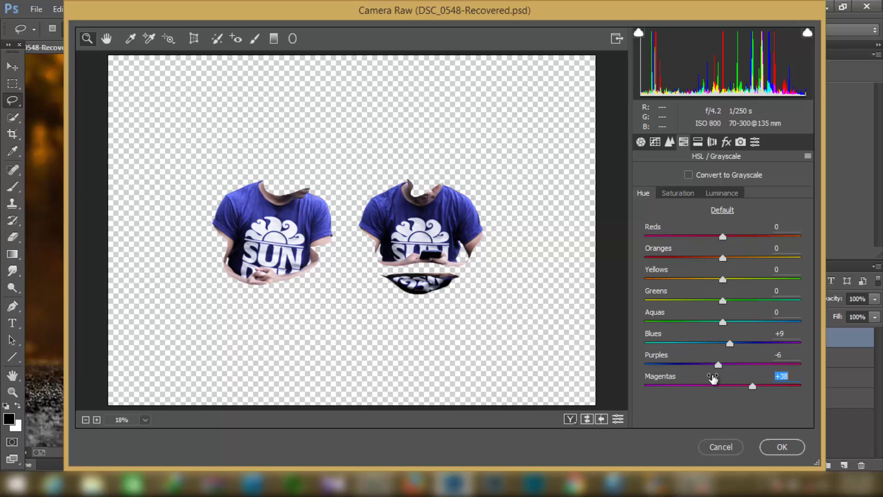
{"action": "left_click", "coordinate": [686, 193]}
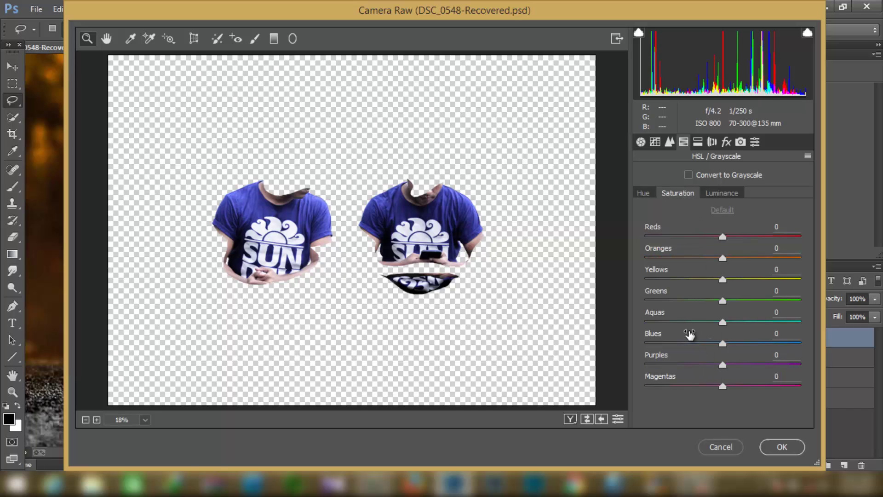
{"action": "left_click_drag", "start_coordinate": [690, 335], "coordinate": [696, 335]}
{"action": "left_click_drag", "start_coordinate": [704, 374], "coordinate": [724, 377]}
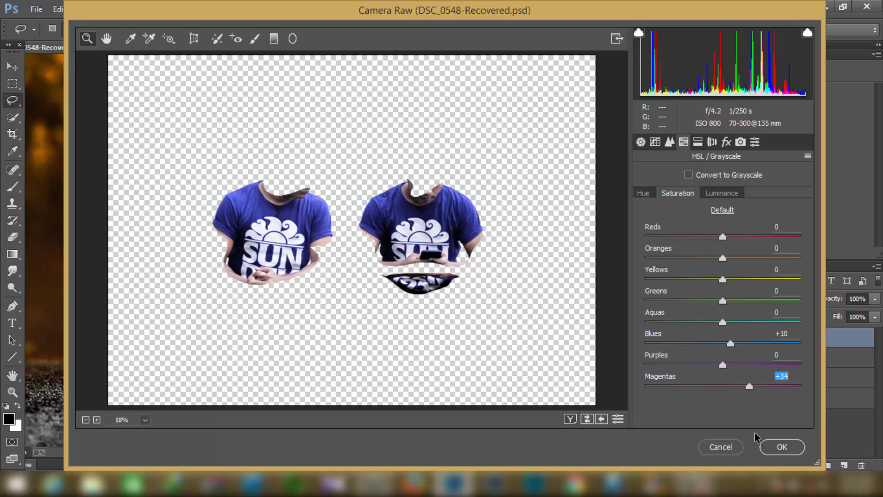
{"action": "left_click", "coordinate": [775, 451]}
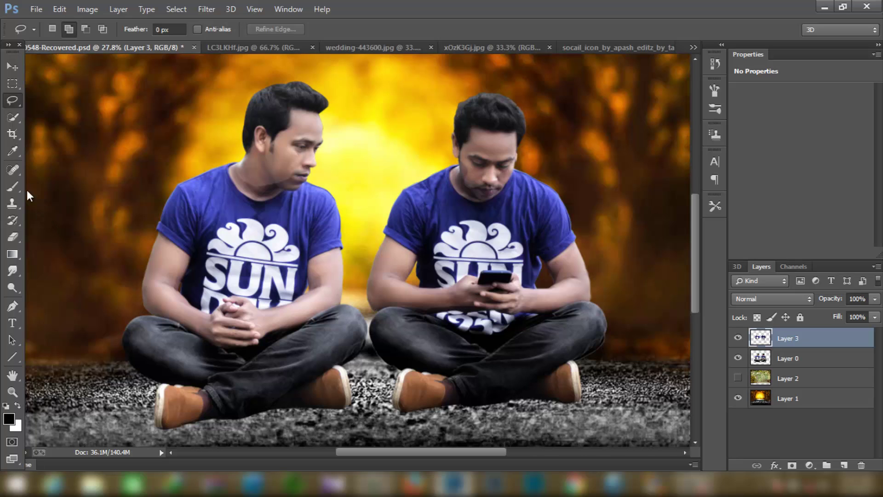
Erase Layer 3's stray shirt edges along the left man's neck and chin, and the dark patch on his inner arm.
{"action": "left_click", "coordinate": [21, 239]}
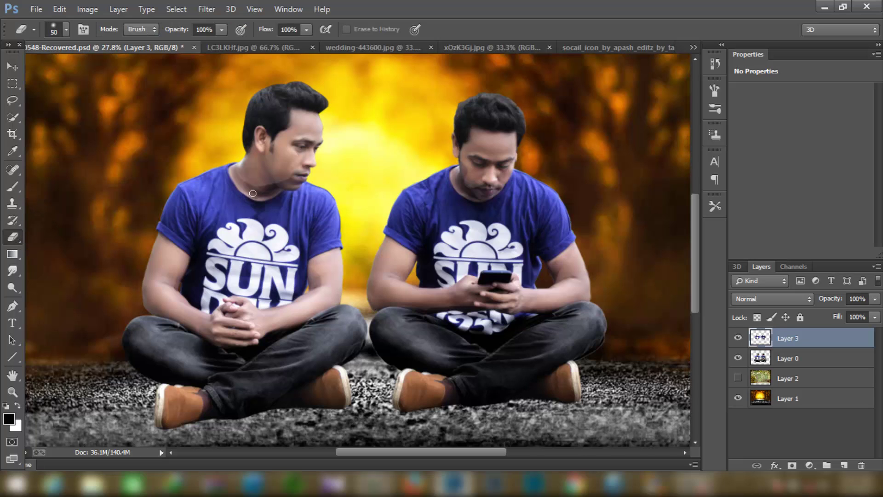
{"action": "scroll", "coordinate": [262, 188], "scroll_direction": "up", "scroll_amount": 2}
{"action": "mouse_move", "coordinate": [317, 169]}
{"action": "left_mouse_down"}
{"action": "mouse_move", "coordinate": [266, 209]}
{"action": "mouse_move", "coordinate": [230, 206]}
{"action": "mouse_move", "coordinate": [216, 189]}
{"action": "mouse_move", "coordinate": [270, 199]}
{"action": "left_mouse_up"}
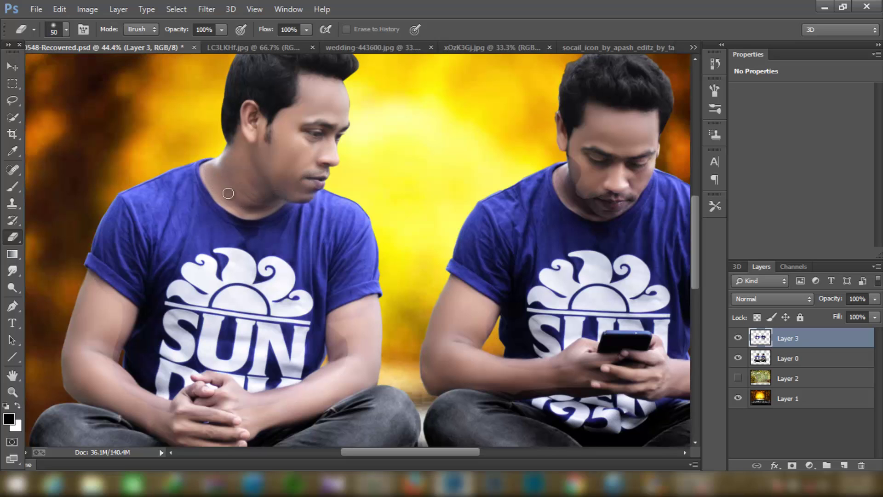
{"action": "left_click_drag", "start_coordinate": [303, 198], "coordinate": [313, 192]}
{"action": "scroll", "coordinate": [282, 193], "scroll_direction": "down", "scroll_amount": 3}
{"action": "scroll", "coordinate": [322, 195], "scroll_direction": "down", "scroll_amount": 3}
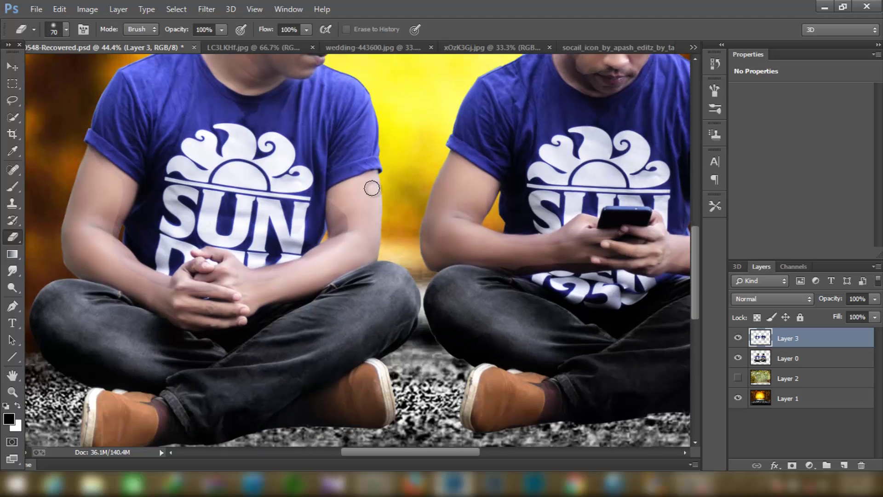
{"action": "left_click_drag", "start_coordinate": [335, 207], "coordinate": [331, 233]}
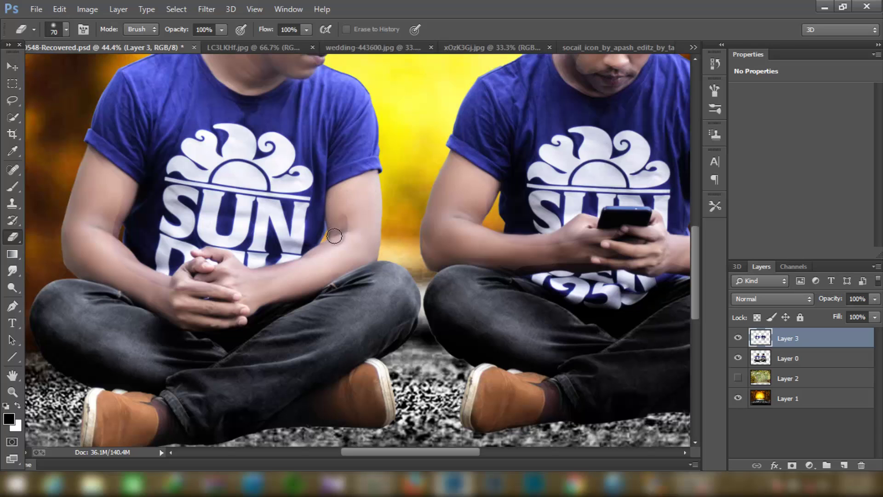
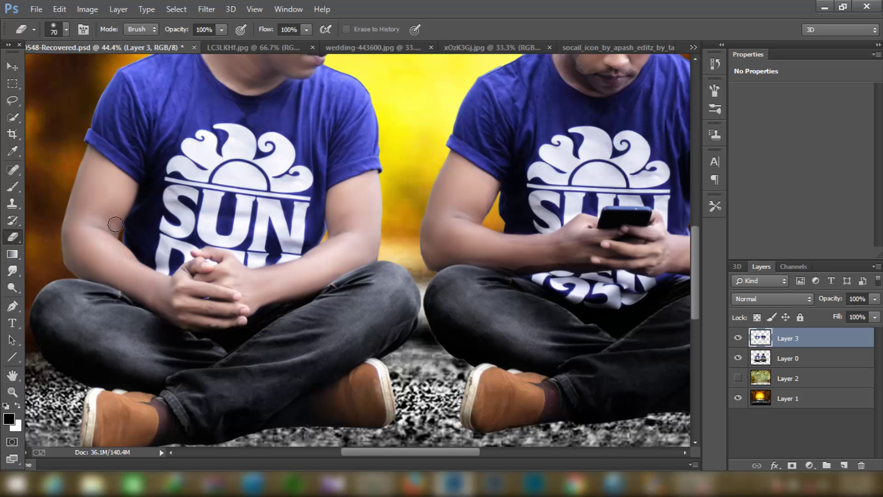
Erase the dark fringe along the seated man's jawline on Layer 3, then view the full composition.
{"action": "scroll", "coordinate": [198, 303], "scroll_direction": "down", "scroll_amount": 3}
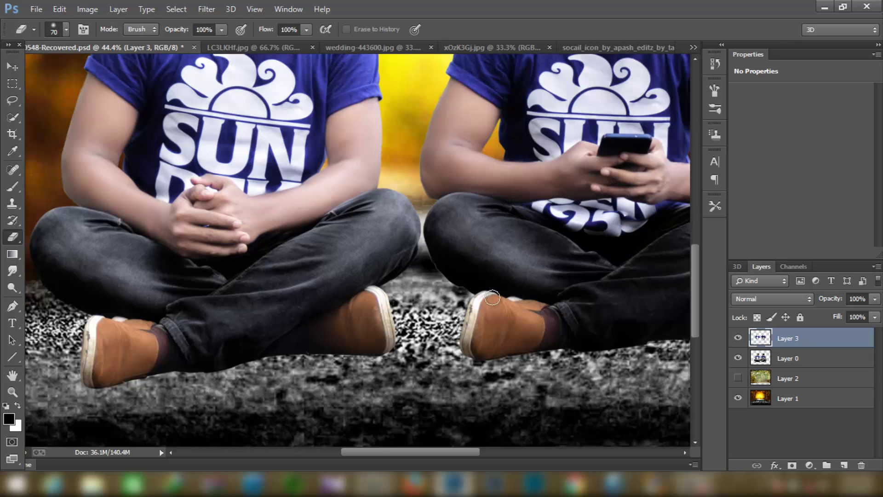
{"action": "left_click_drag", "start_coordinate": [381, 453], "coordinate": [436, 460]}
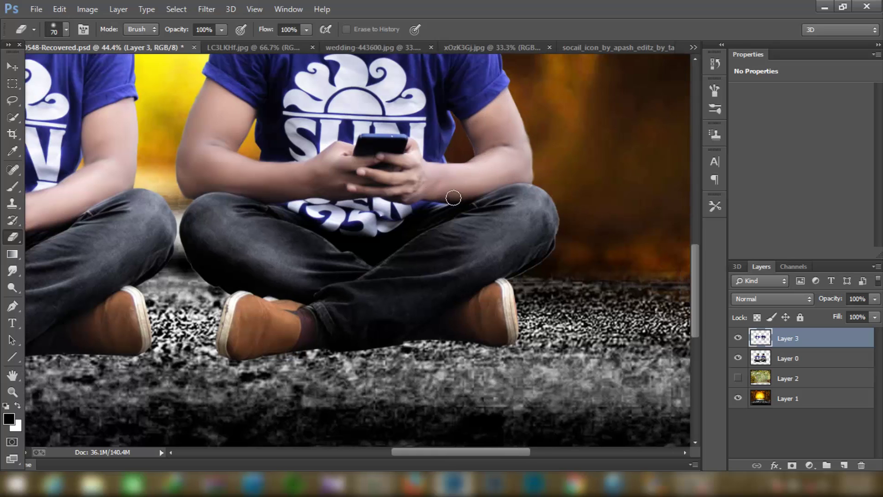
{"action": "scroll", "coordinate": [510, 164], "scroll_direction": "up", "scroll_amount": 3}
{"action": "scroll", "coordinate": [460, 138], "scroll_direction": "up", "scroll_amount": 1}
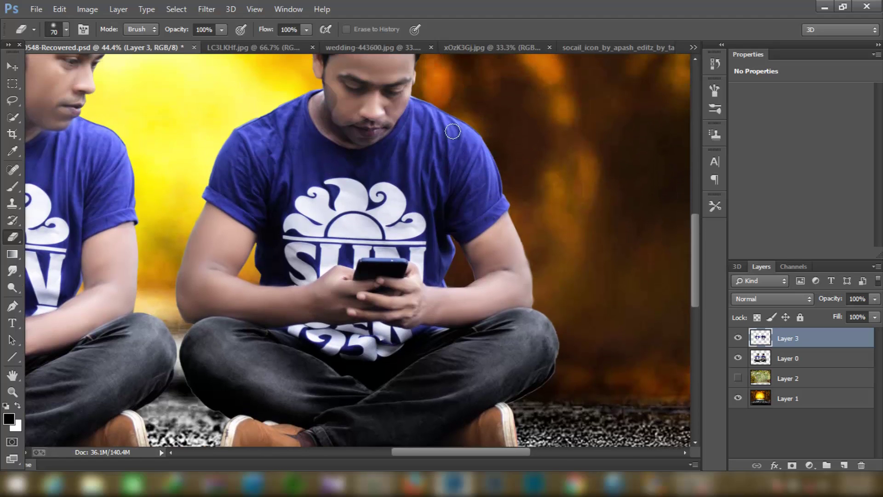
{"action": "mouse_move", "coordinate": [379, 131]}
{"action": "left_mouse_down"}
{"action": "mouse_move", "coordinate": [327, 89]}
{"action": "mouse_move", "coordinate": [336, 97]}
{"action": "left_mouse_up"}
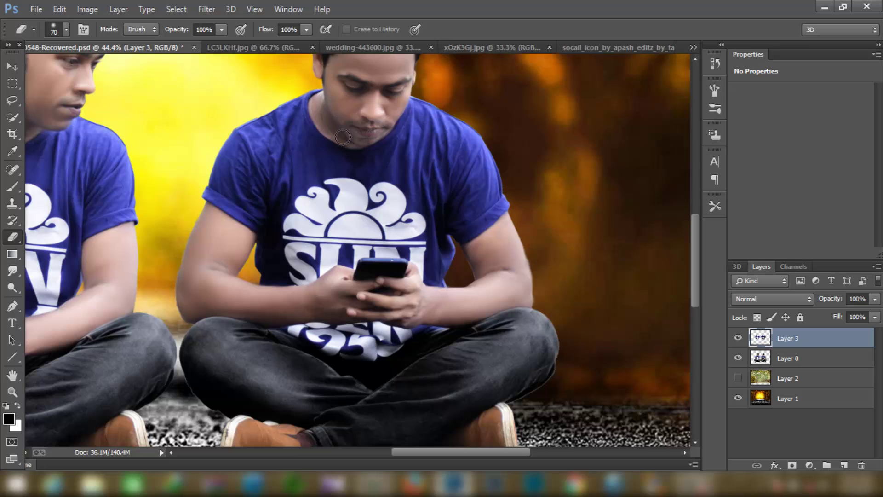
{"action": "scroll", "coordinate": [381, 124], "scroll_direction": "up", "scroll_amount": 2}
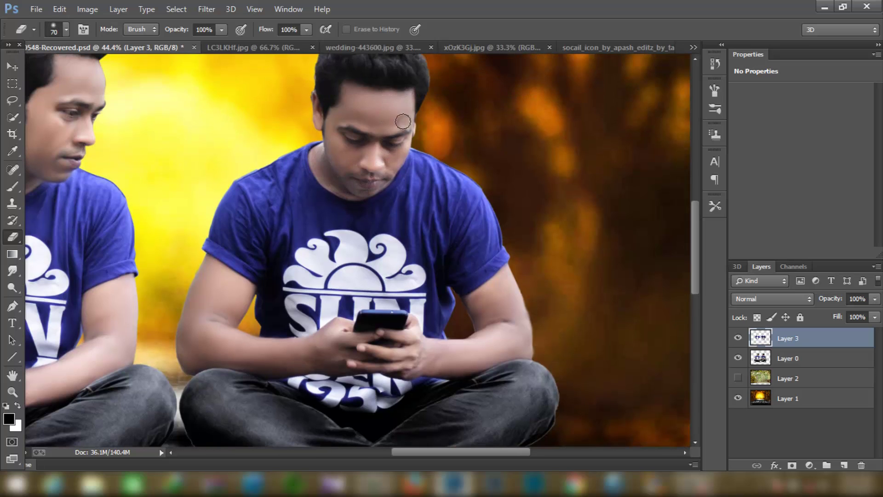
{"action": "scroll", "coordinate": [327, 285], "scroll_direction": "down", "scroll_amount": 5}
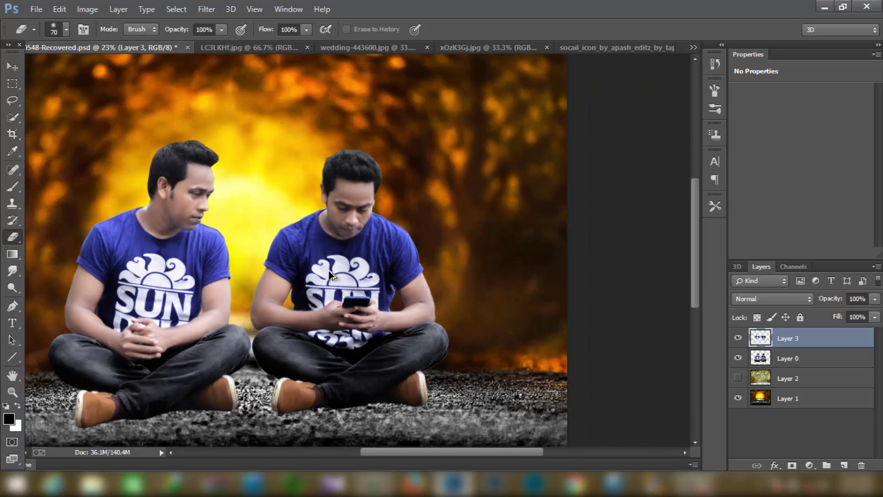
Merge Layer 3 down into Layer 0.
{"action": "right_click", "coordinate": [764, 340]}
{"action": "left_click", "coordinate": [551, 371]}
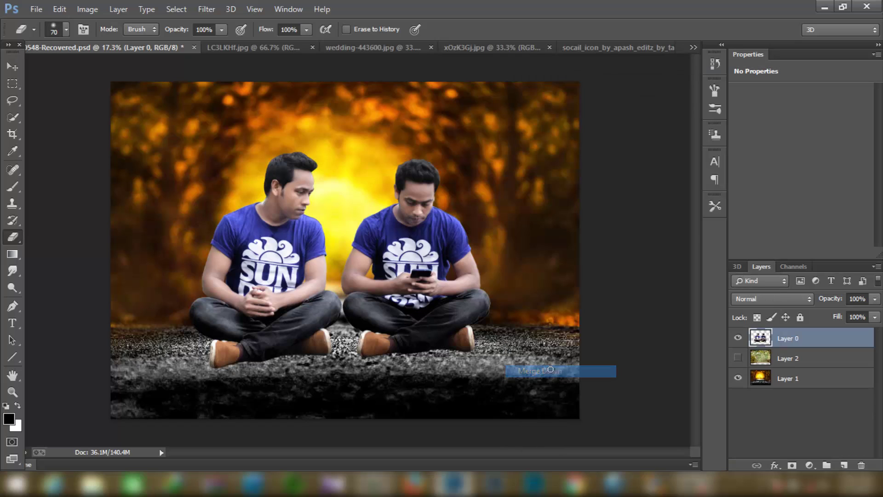
{"action": "key", "text": "v"}
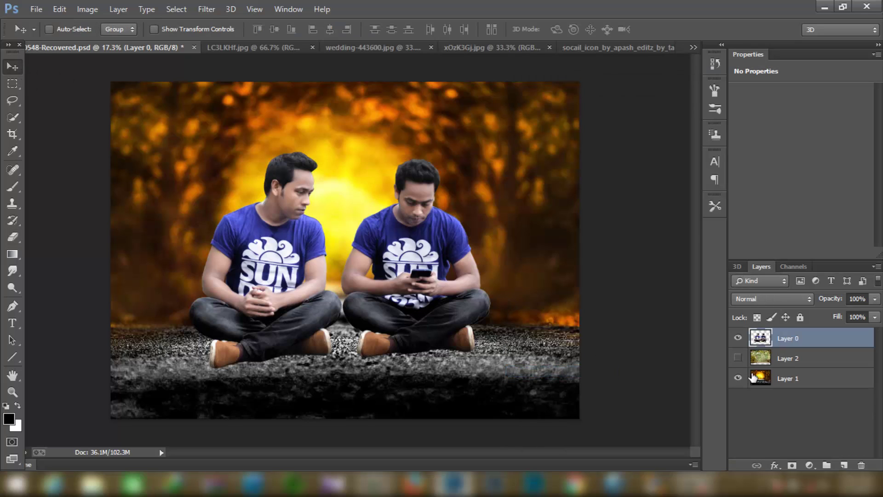
Apply Color Efex Pro 4 Cross Processing, method C01, with strength lowered to 28%.
{"action": "left_click", "coordinate": [209, 9]}
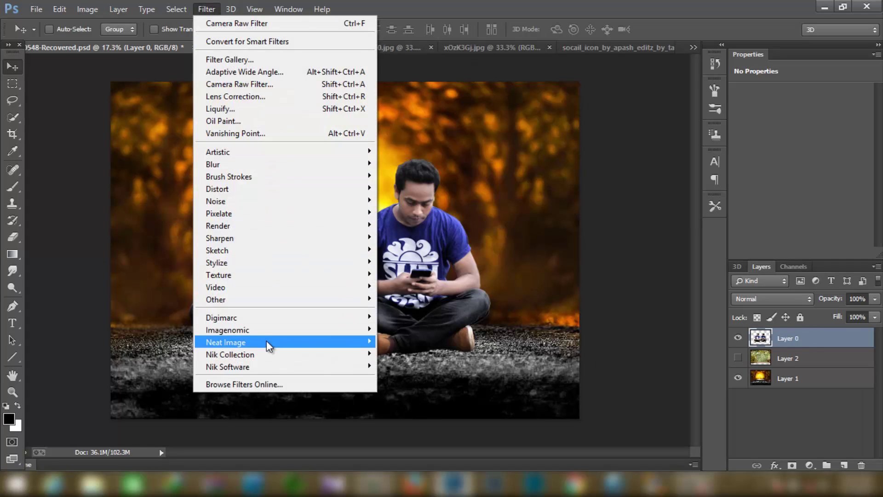
{"action": "mouse_move", "coordinate": [230, 355]}
{"action": "left_click", "coordinate": [407, 355]}
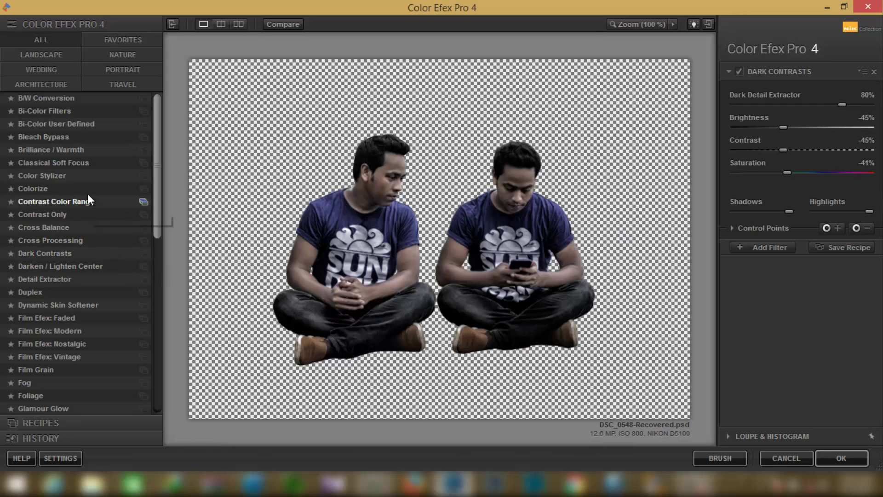
{"action": "left_click", "coordinate": [51, 241]}
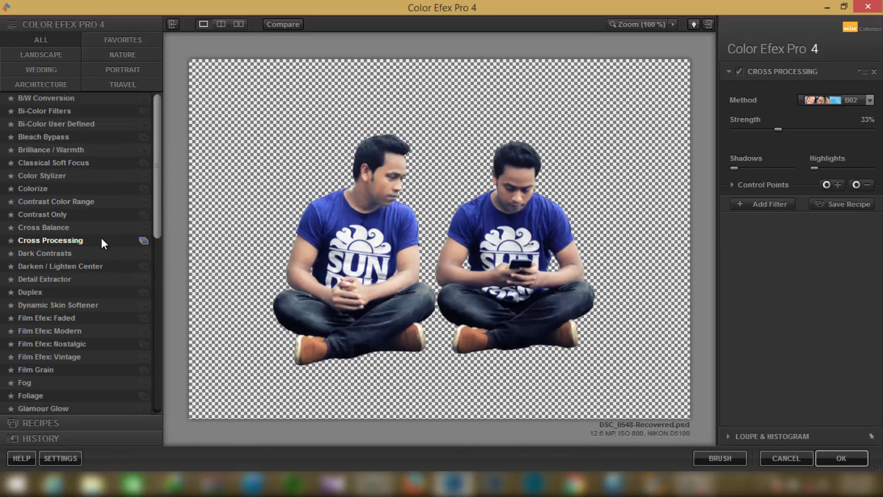
{"action": "left_click", "coordinate": [837, 101]}
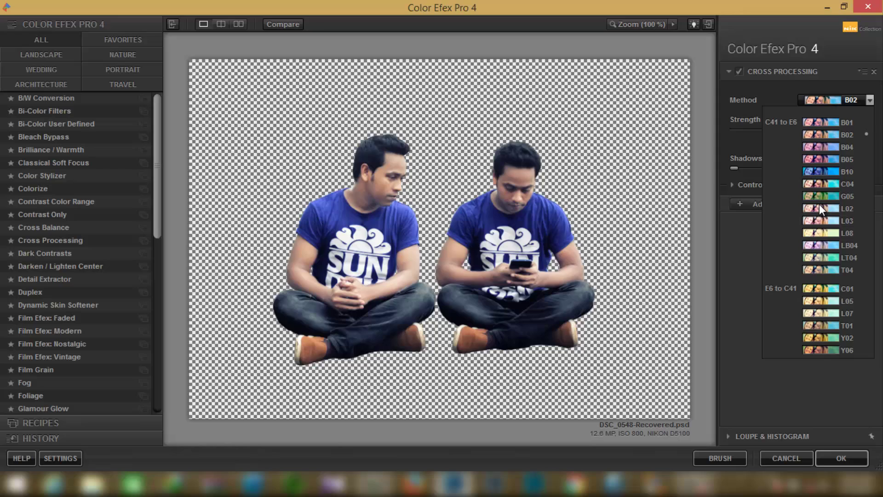
{"action": "left_click", "coordinate": [806, 293]}
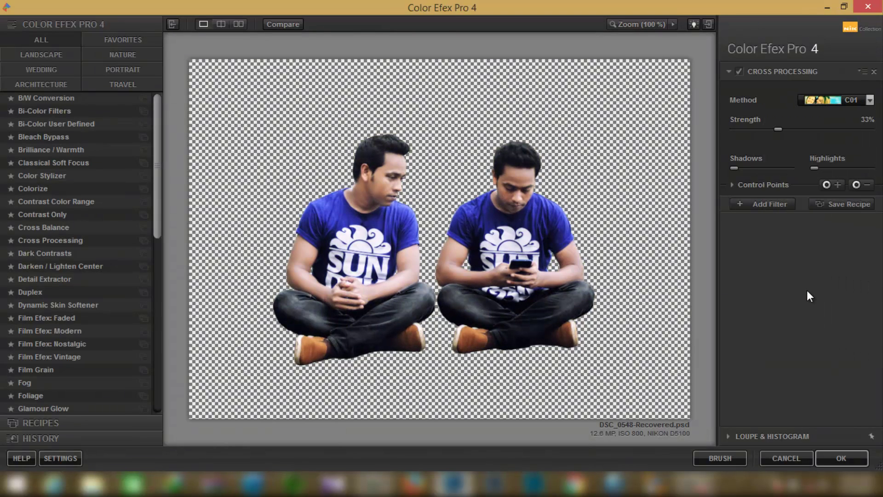
{"action": "left_click", "coordinate": [818, 99]}
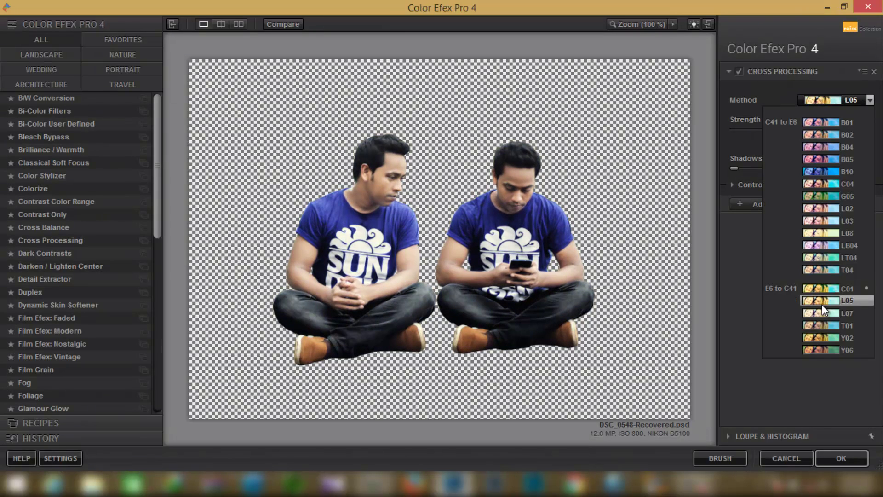
{"action": "left_click", "coordinate": [822, 286]}
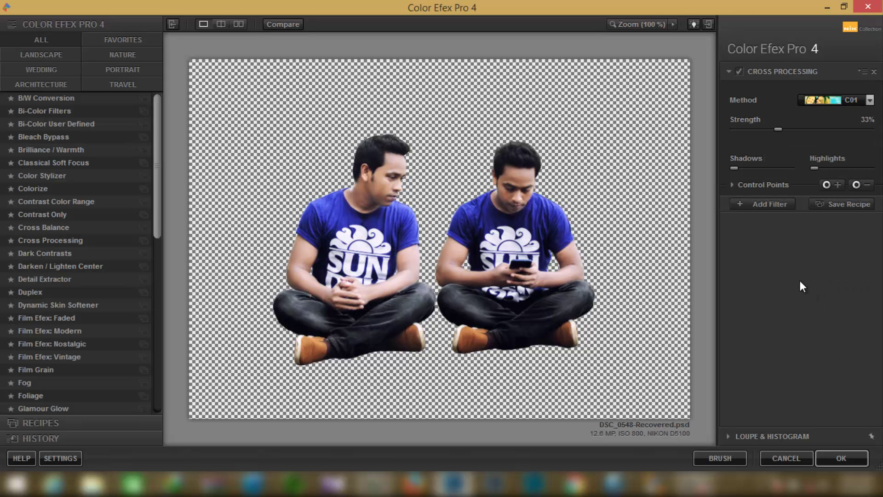
{"action": "left_click_drag", "start_coordinate": [777, 130], "coordinate": [772, 130]}
Apply the filter and merge the Cross Processing (CEP 4) layer down into Layer 0.
{"action": "left_click", "coordinate": [830, 456]}
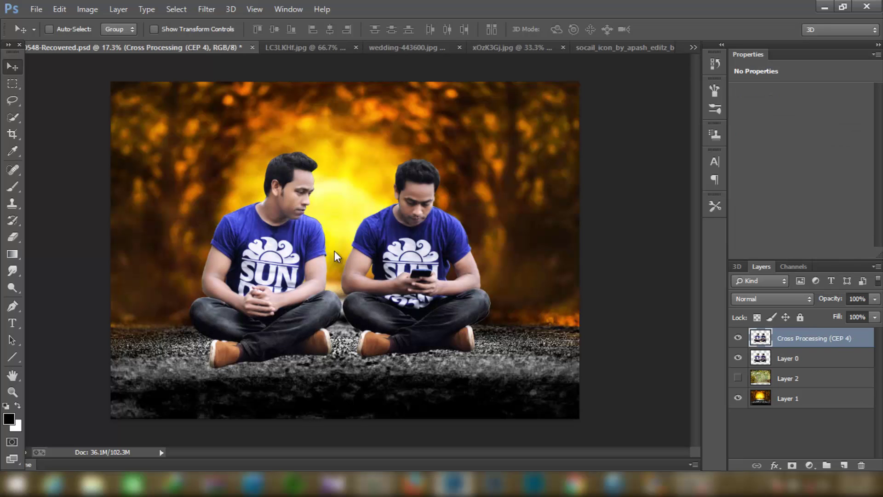
{"action": "right_click", "coordinate": [786, 346]}
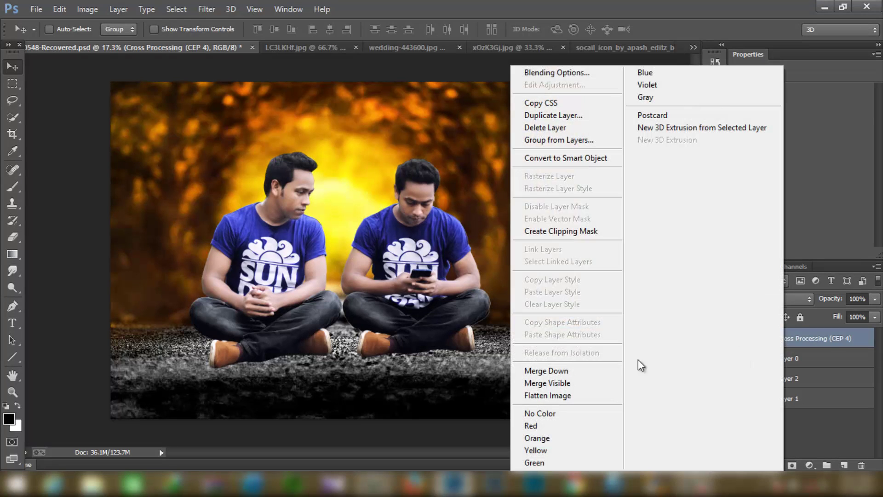
{"action": "left_click", "coordinate": [638, 367]}
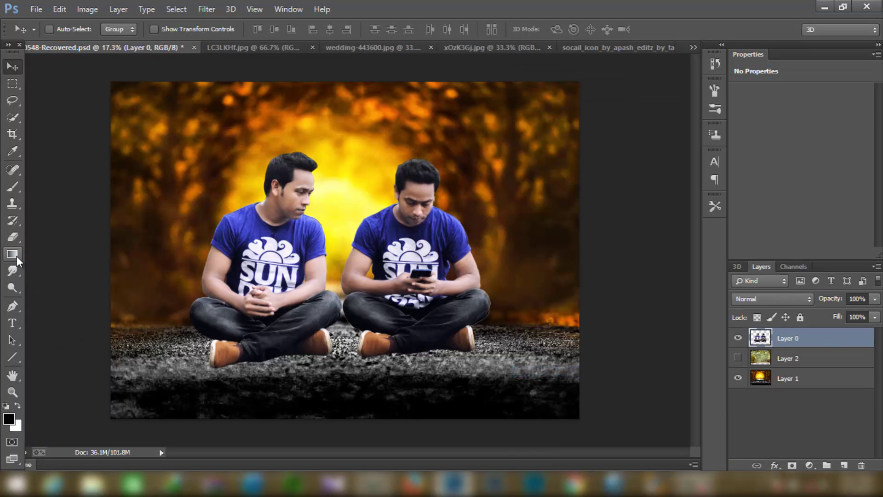
Smudge the left man's cheek with a size 50 brush, then fit the whole image on screen.
{"action": "left_click", "coordinate": [12, 272]}
{"action": "scroll", "coordinate": [295, 230], "scroll_direction": "up", "scroll_amount": 1}
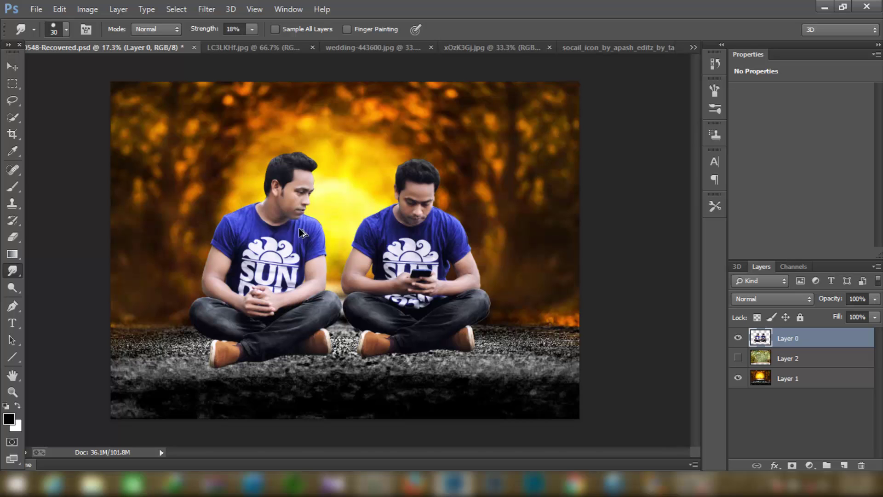
{"action": "scroll", "coordinate": [302, 216], "scroll_direction": "up", "scroll_amount": 2}
{"action": "scroll", "coordinate": [301, 216], "scroll_direction": "up", "scroll_amount": 2}
{"action": "scroll", "coordinate": [272, 175], "scroll_direction": "up", "scroll_amount": 1}
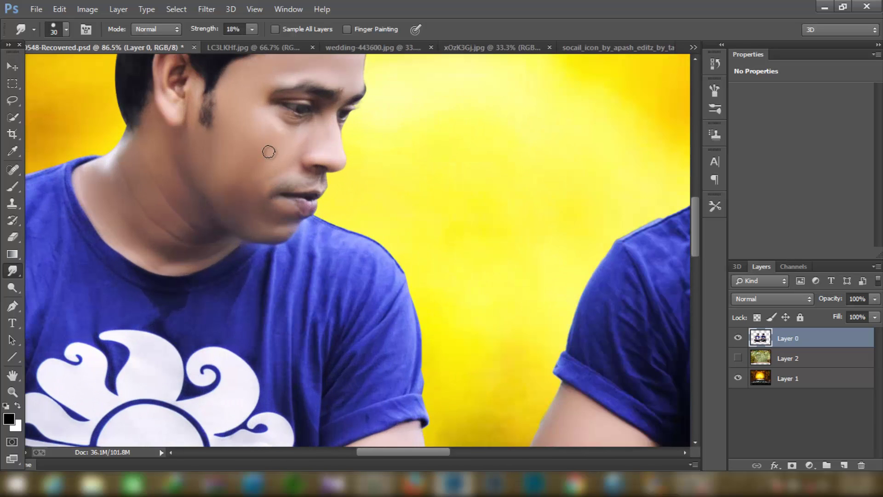
{"action": "key", "text": "bracketright"}
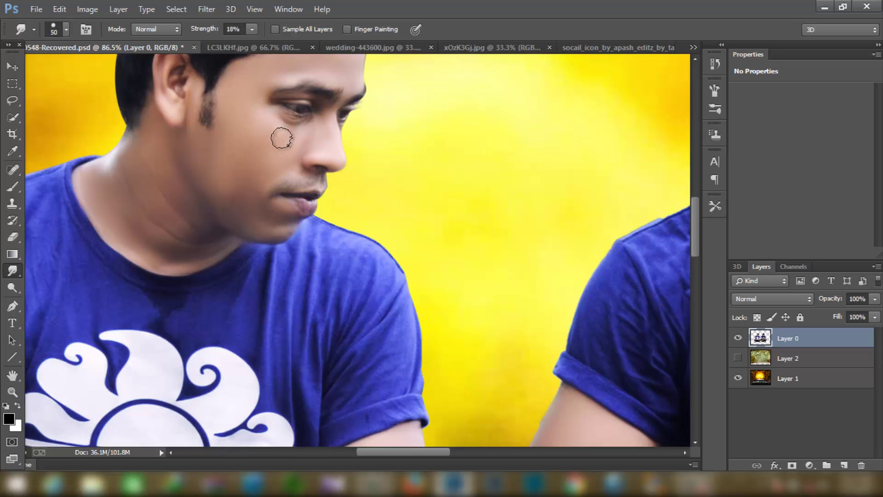
{"action": "key", "text": "ctrl+0"}
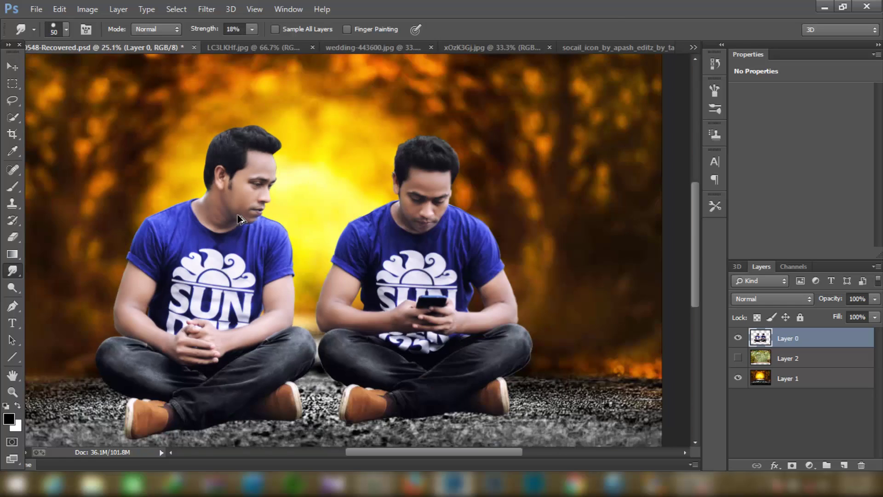
{"action": "key", "text": "v"}
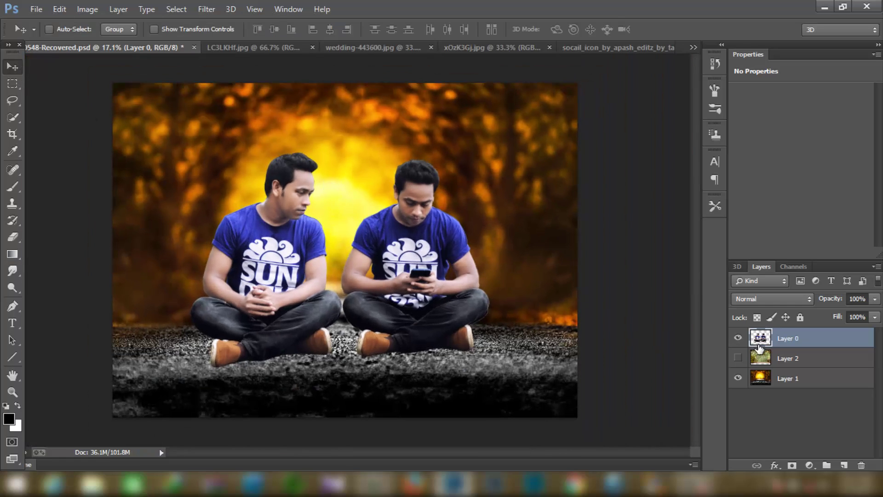
Hide the men on Layer 0, show the forest on Layer 2 and add a white layer mask.
{"action": "left_click", "coordinate": [738, 339]}
{"action": "left_click", "coordinate": [763, 363]}
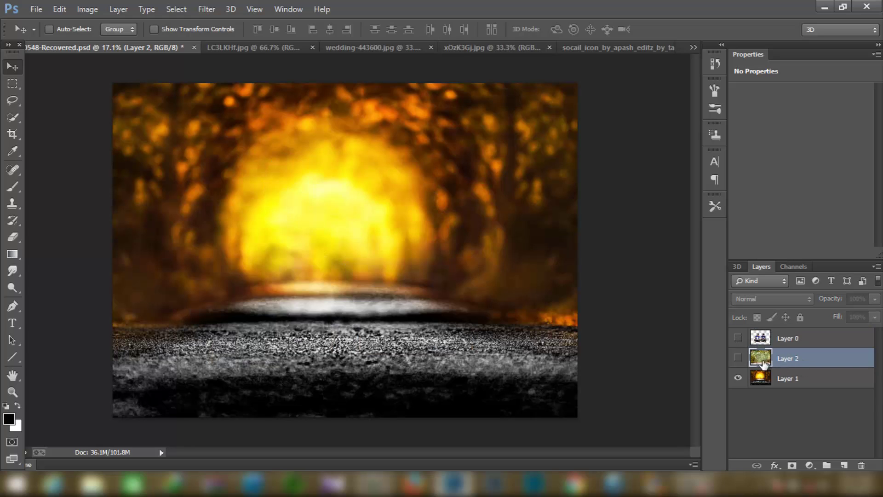
{"action": "left_click", "coordinate": [738, 358]}
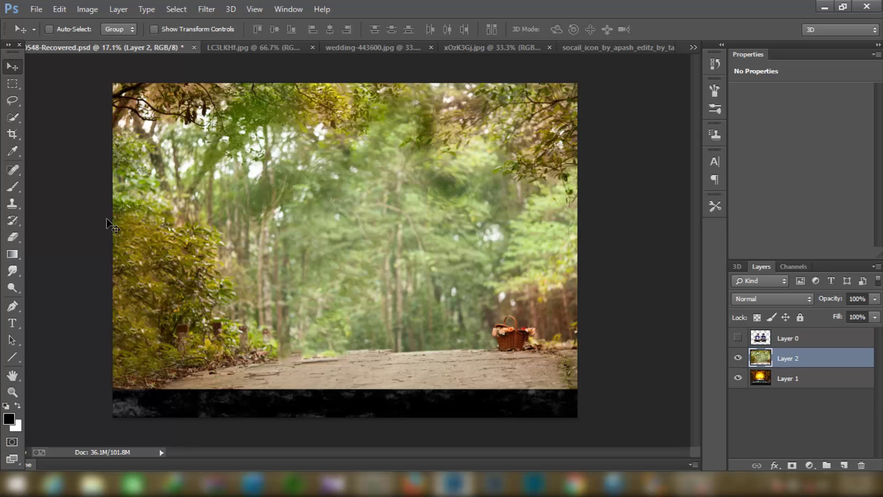
{"action": "left_click", "coordinate": [792, 465]}
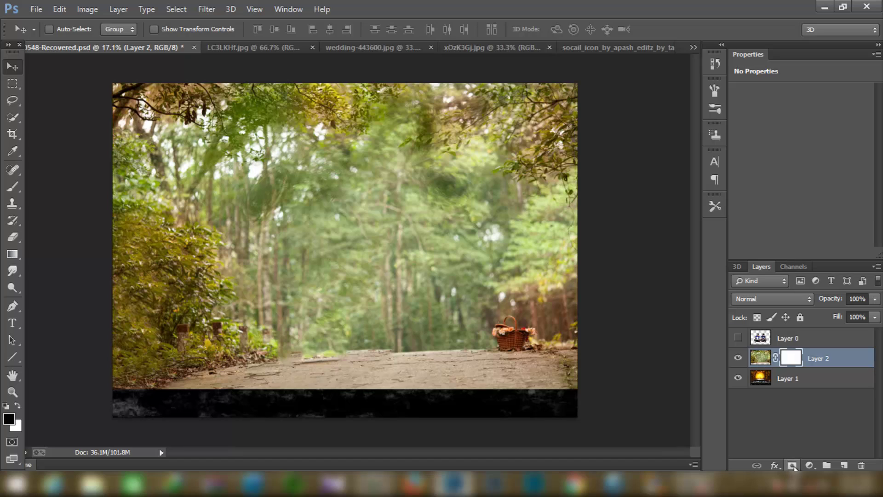
Draw a gradient on Layer 2's mask so the road fades darker and reaches higher.
{"action": "left_click", "coordinate": [12, 254]}
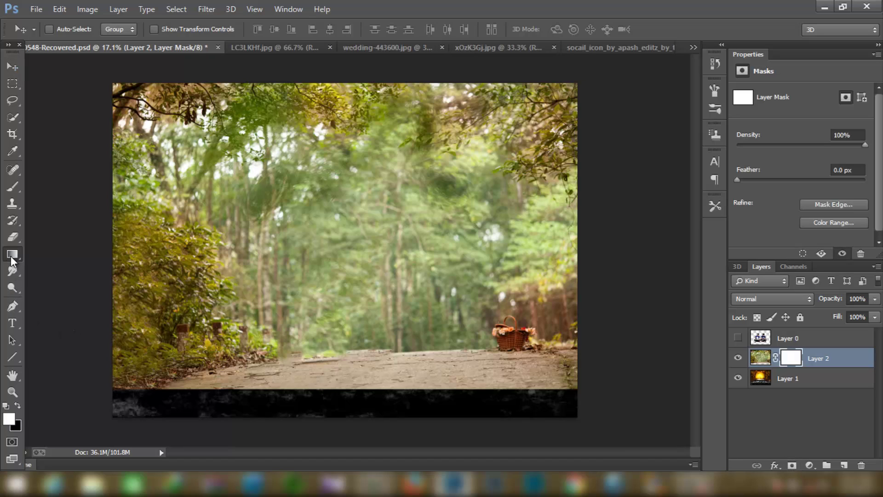
{"action": "left_click_drag", "start_coordinate": [325, 345], "coordinate": [341, 393]}
{"action": "left_click_drag", "start_coordinate": [338, 340], "coordinate": [338, 389]}
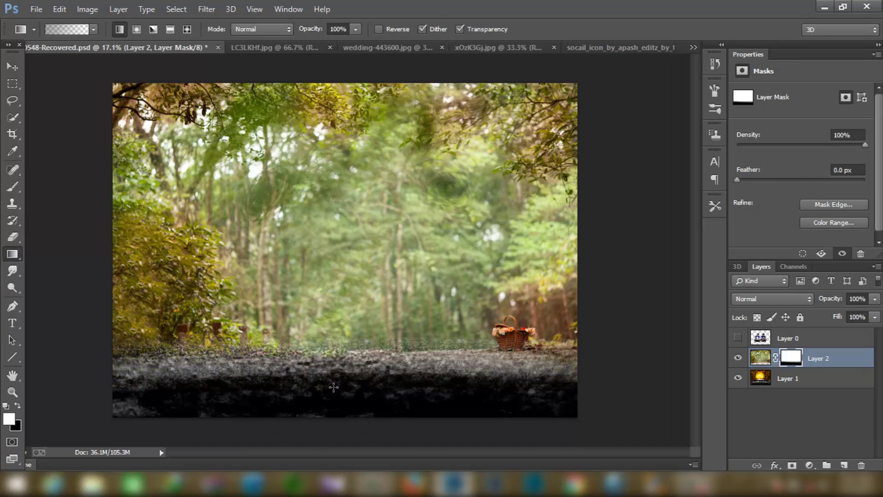
{"action": "left_click_drag", "start_coordinate": [335, 332], "coordinate": [321, 382]}
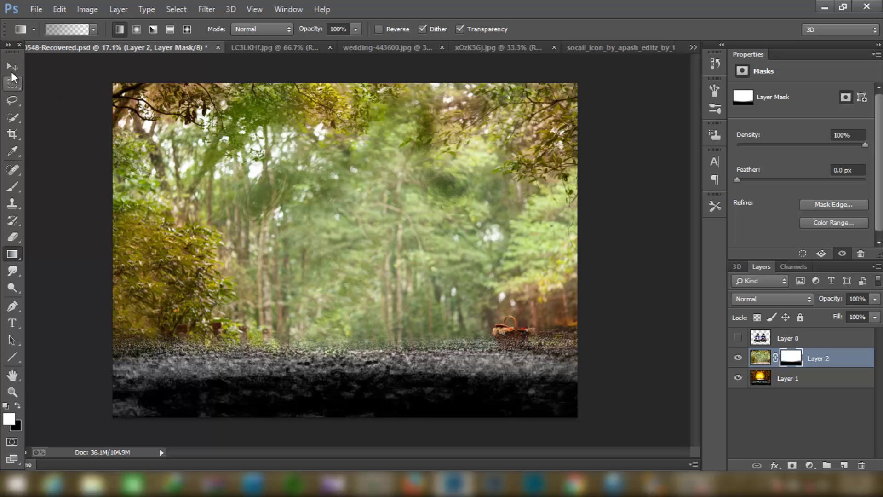
Apply Layer 2's layer mask permanently.
{"action": "left_click", "coordinate": [11, 72]}
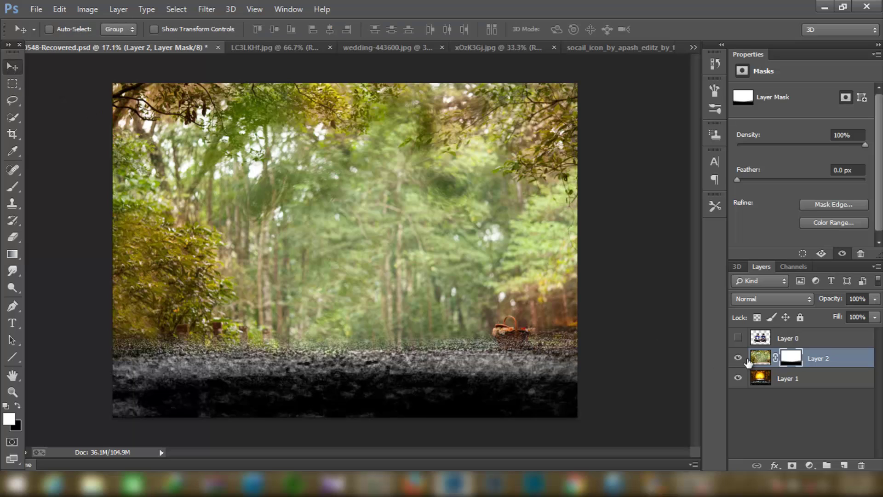
{"action": "right_click", "coordinate": [787, 358]}
{"action": "left_click", "coordinate": [782, 258]}
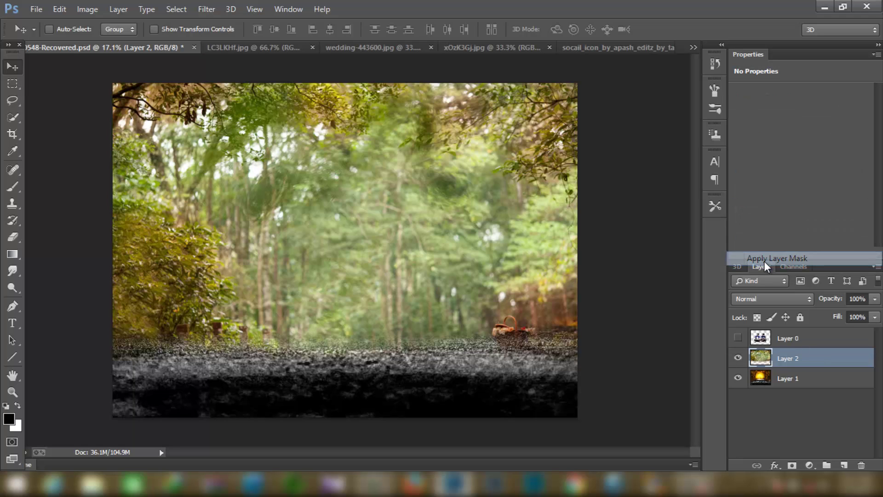
{"action": "left_click", "coordinate": [206, 9]}
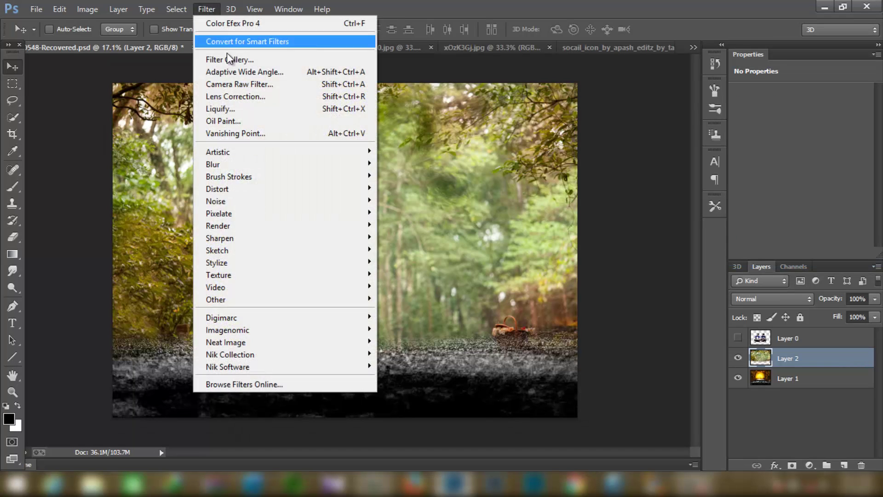
In the Camera Raw Filter, warm the white balance and raise clarity and vibrance.
{"action": "left_click", "coordinate": [242, 84]}
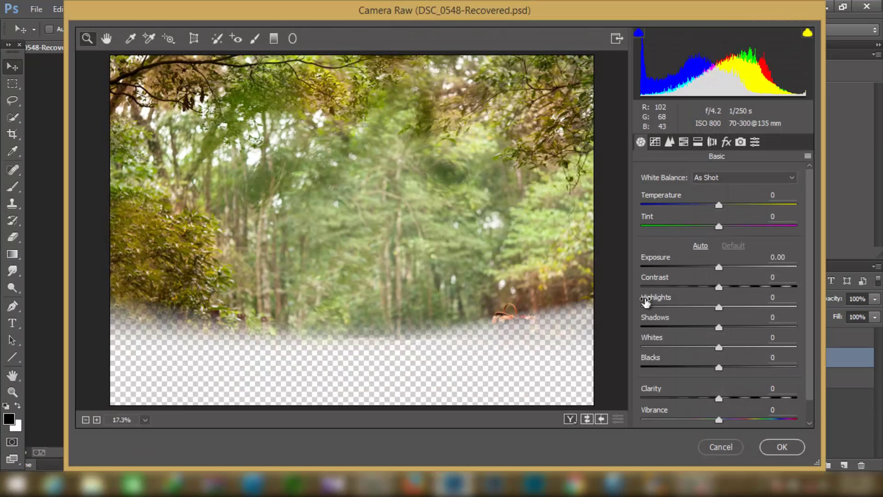
{"action": "left_click_drag", "start_coordinate": [667, 220], "coordinate": [675, 195]}
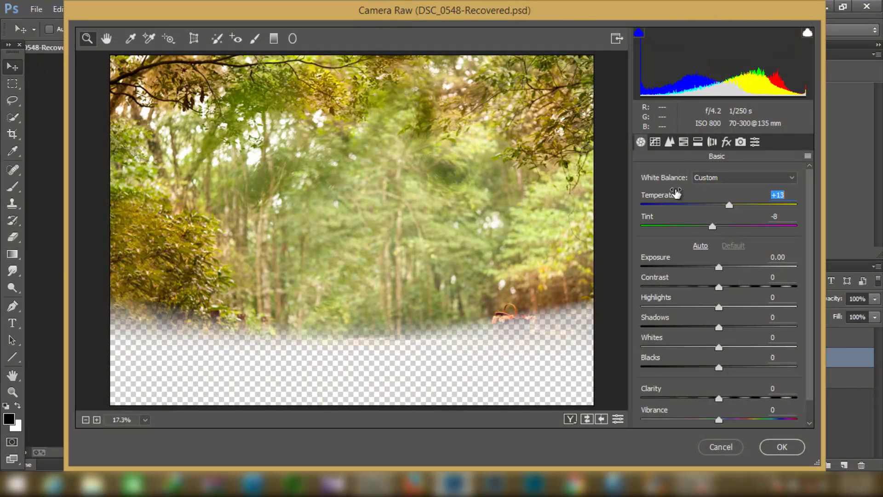
{"action": "left_click_drag", "start_coordinate": [669, 392], "coordinate": [674, 409]}
Boost orange saturation, shift purples hue to +28, darken oranges to -20 and yellows, and apply.
{"action": "left_click", "coordinate": [684, 142]}
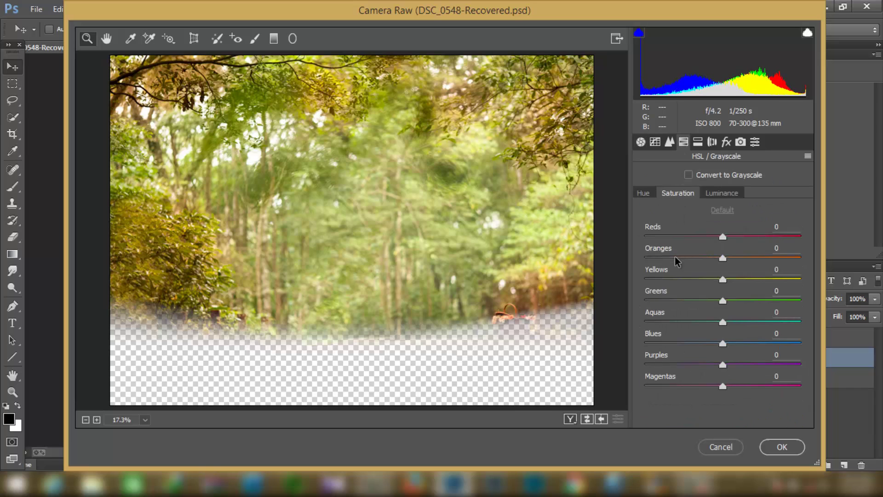
{"action": "mouse_move", "coordinate": [670, 249]}
{"action": "left_mouse_down"}
{"action": "mouse_move", "coordinate": [701, 249]}
{"action": "mouse_move", "coordinate": [697, 271]}
{"action": "mouse_move", "coordinate": [707, 273]}
{"action": "mouse_move", "coordinate": [666, 274]}
{"action": "mouse_move", "coordinate": [686, 249]}
{"action": "mouse_move", "coordinate": [685, 226]}
{"action": "left_mouse_up"}
{"action": "left_click", "coordinate": [643, 193]}
{"action": "left_click_drag", "start_coordinate": [703, 358], "coordinate": [714, 358]}
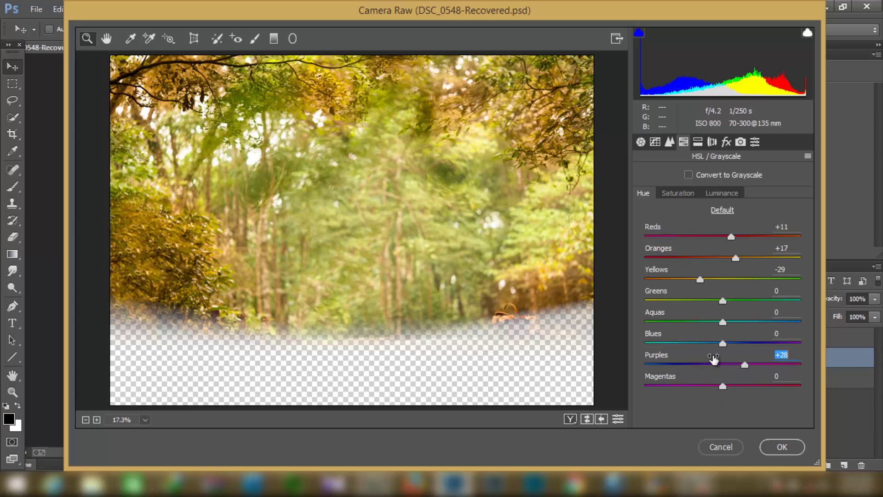
{"action": "left_click", "coordinate": [721, 193]}
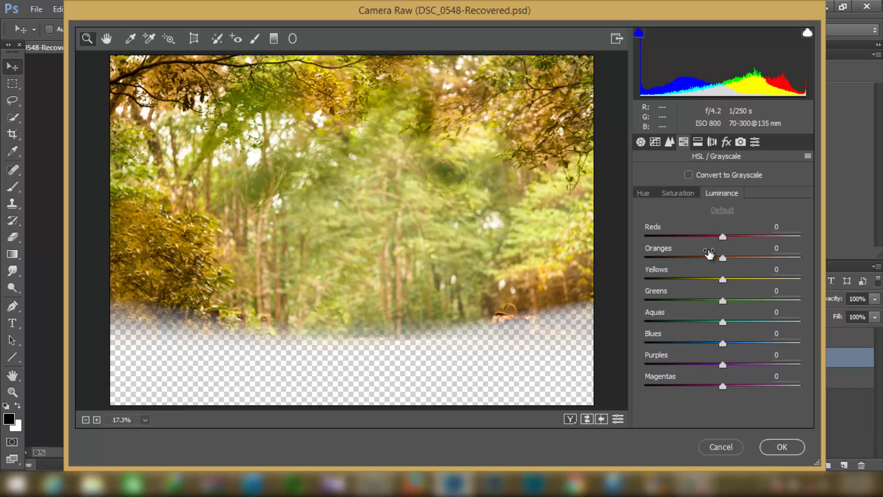
{"action": "left_click_drag", "start_coordinate": [709, 253], "coordinate": [698, 253]}
{"action": "left_click_drag", "start_coordinate": [703, 275], "coordinate": [694, 276]}
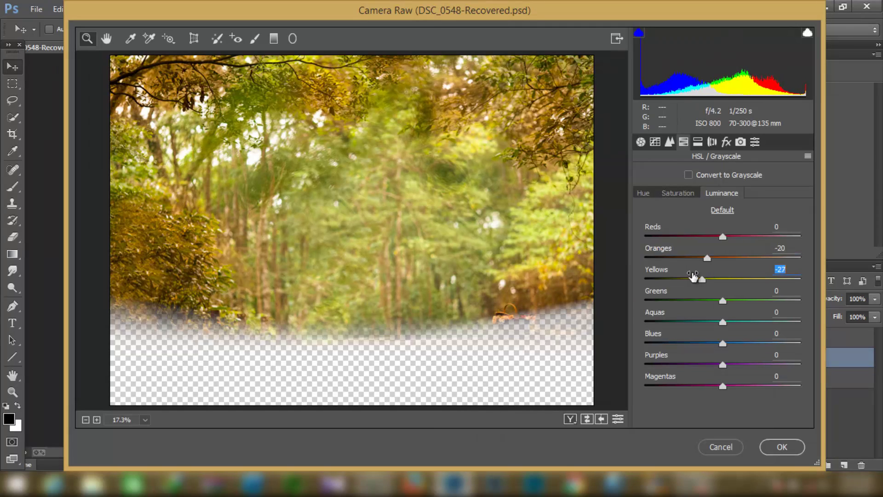
{"action": "left_click", "coordinate": [762, 446]}
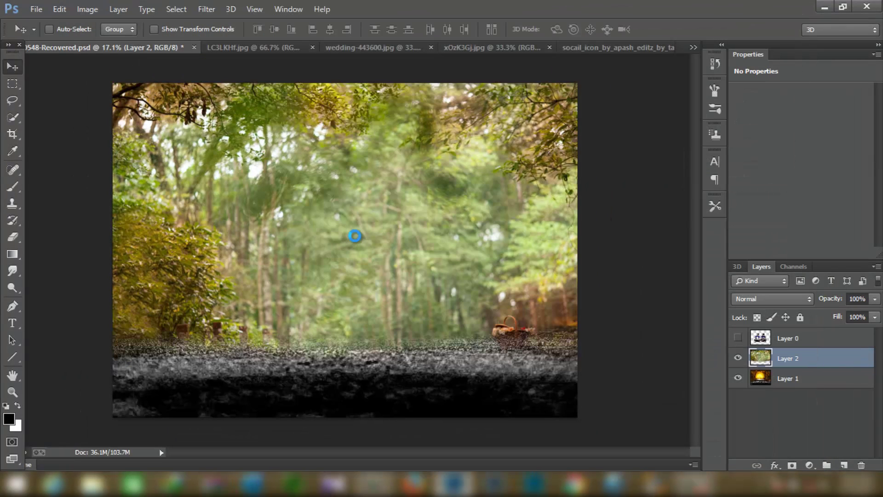
Launch Color Efex Pro 4 on the forest layer and try the LB04 Cross Processing method.
{"action": "left_click", "coordinate": [208, 9]}
{"action": "mouse_move", "coordinate": [230, 354]}
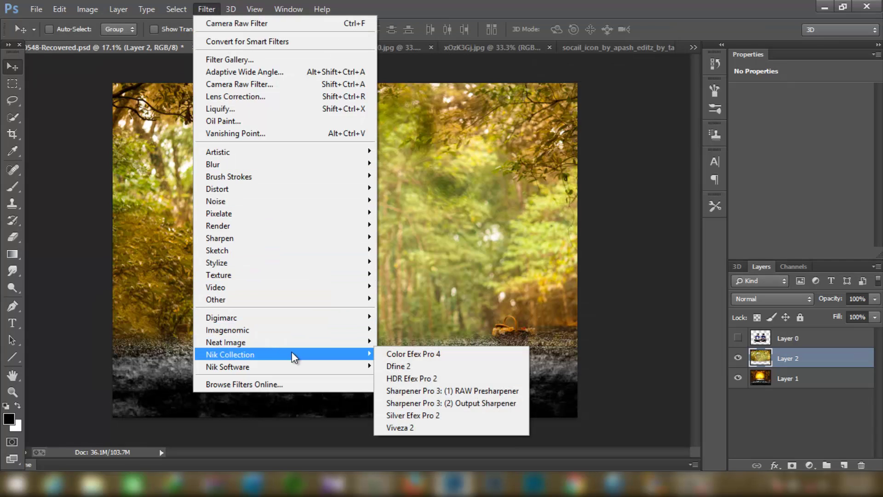
{"action": "left_click", "coordinate": [401, 352]}
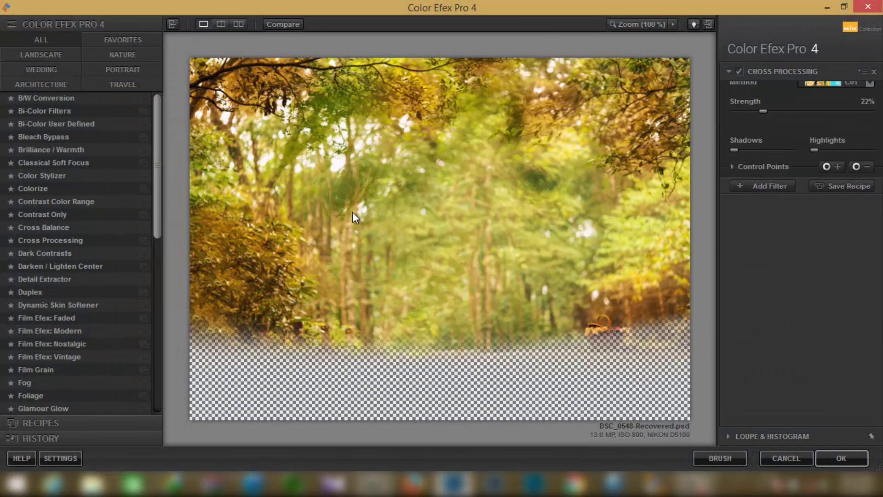
{"action": "left_click", "coordinate": [813, 97]}
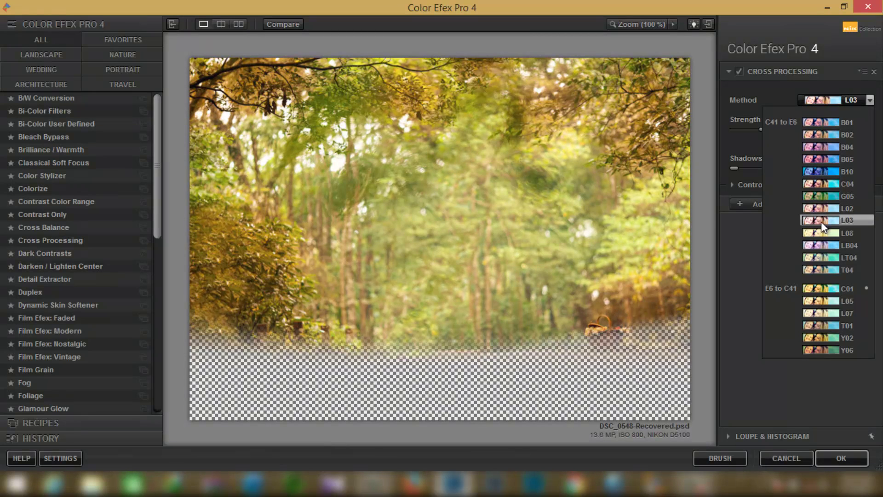
{"action": "left_click", "coordinate": [821, 245]}
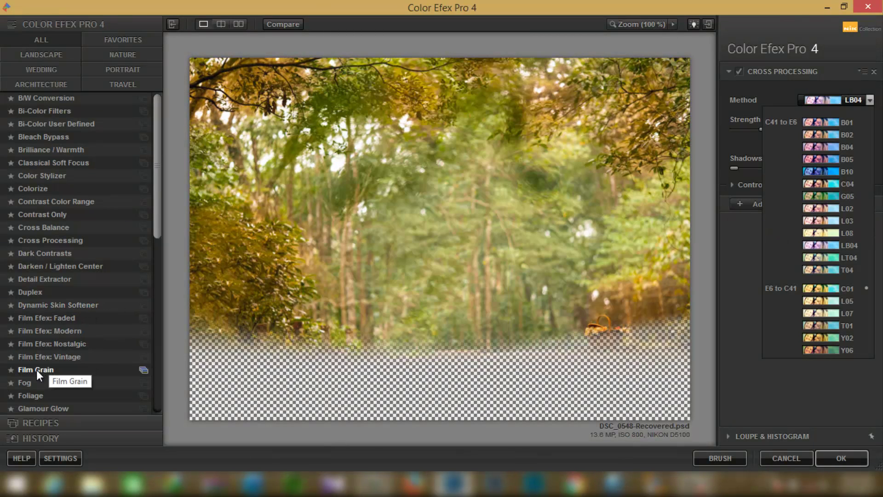
{"action": "scroll", "coordinate": [59, 308], "scroll_direction": "down", "scroll_amount": 3}
{"action": "scroll", "coordinate": [59, 307], "scroll_direction": "down", "scroll_amount": 2}
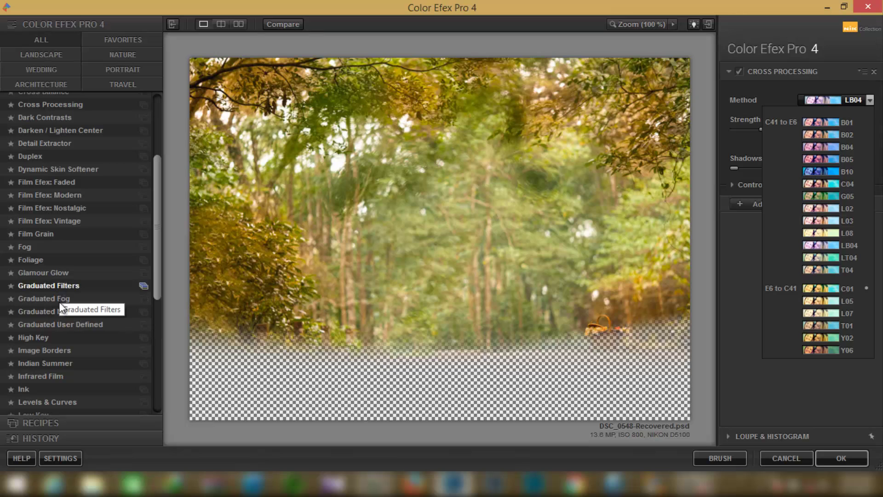
Switch the effect to Indian Summer, method 3.
{"action": "left_click", "coordinate": [38, 363]}
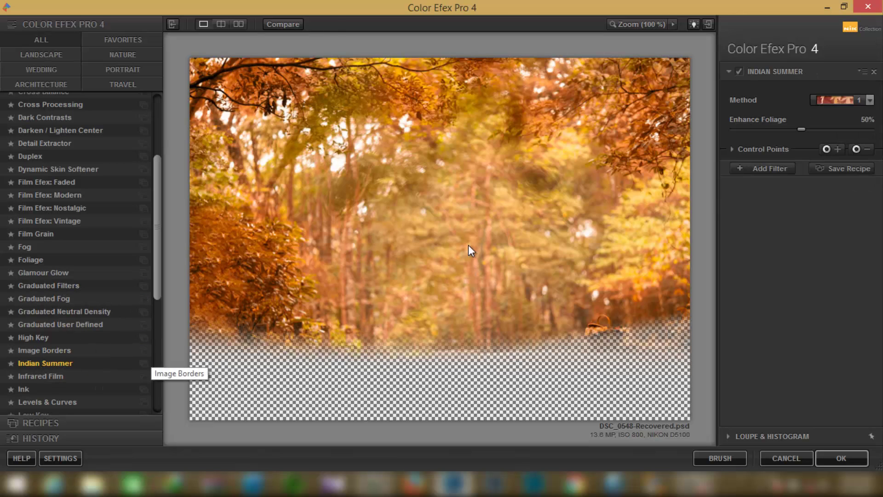
{"action": "left_click", "coordinate": [823, 103]}
{"action": "left_click", "coordinate": [834, 139]}
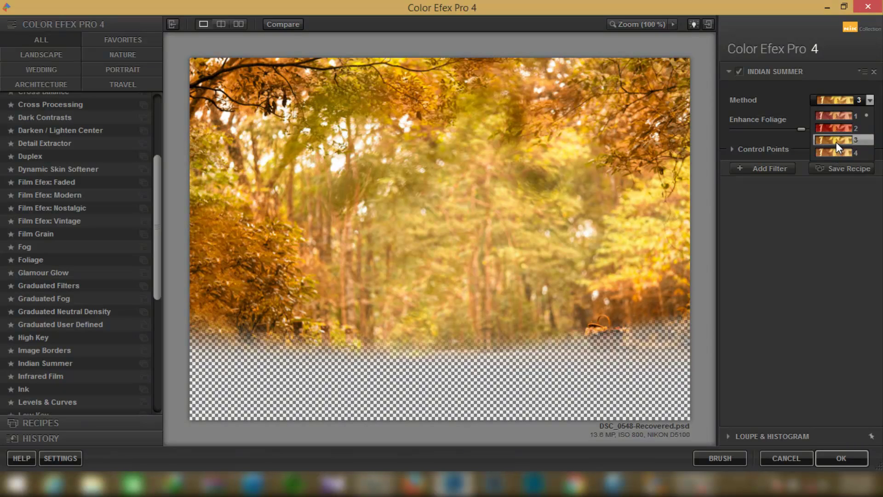
{"action": "left_click", "coordinate": [836, 142]}
Stack a Cross Processing C01 filter and apply both back to Photoshop.
{"action": "left_click", "coordinate": [780, 167]}
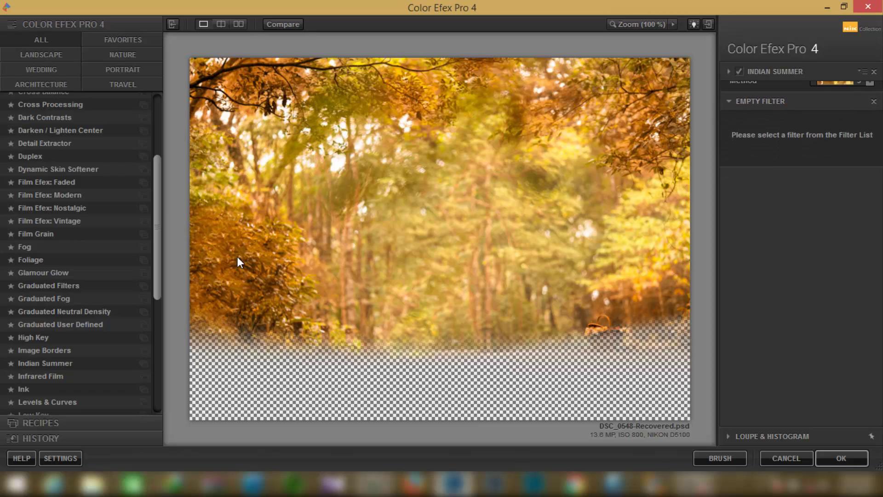
{"action": "left_click", "coordinate": [76, 105]}
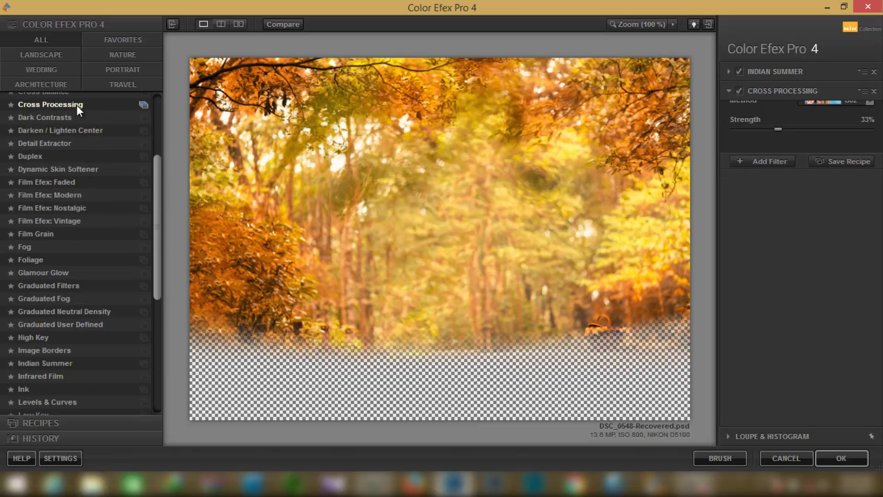
{"action": "left_click", "coordinate": [817, 121]}
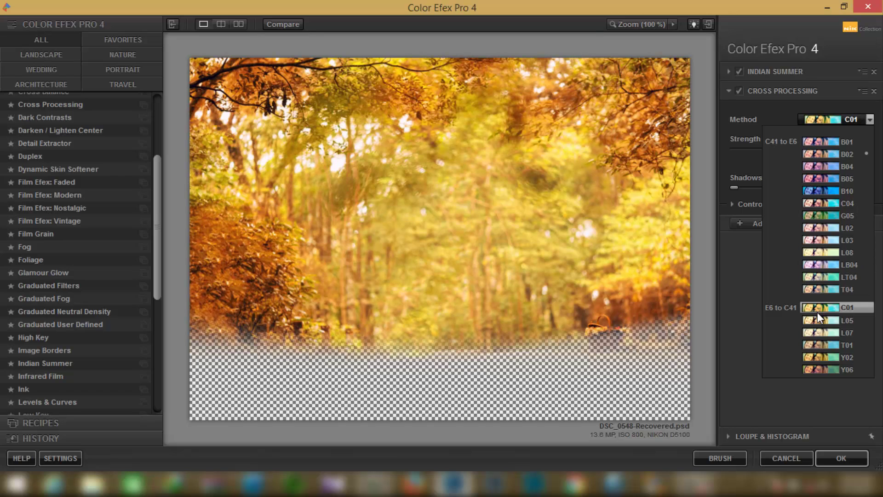
{"action": "left_click", "coordinate": [817, 312]}
{"action": "left_click", "coordinate": [837, 455]}
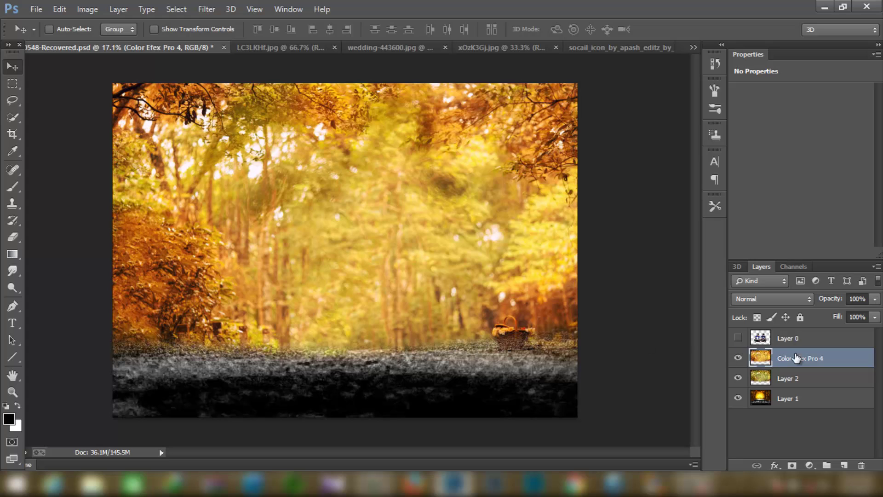
Merge the Color Efex layer into Layer 2, Gaussian-blur it at radius 29.1, and reshow Layer 0.
{"action": "right_click", "coordinate": [808, 365]}
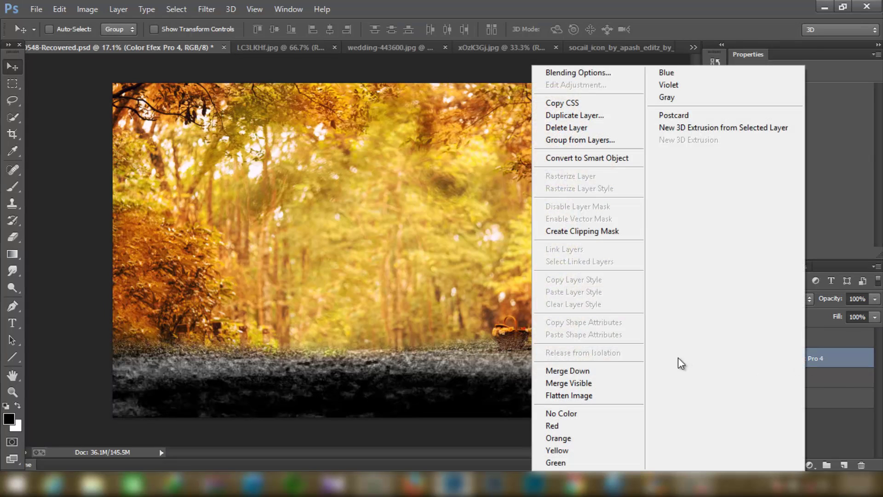
{"action": "left_click", "coordinate": [625, 370]}
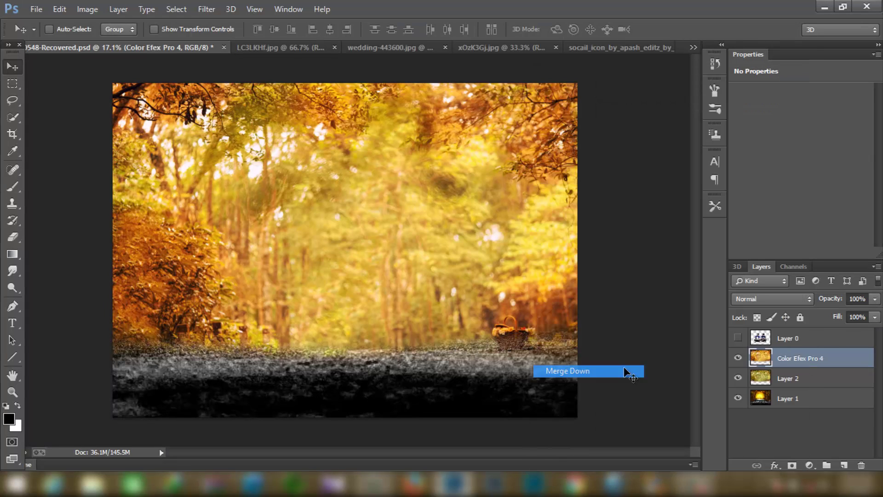
{"action": "left_click", "coordinate": [215, 10]}
{"action": "mouse_move", "coordinate": [283, 165]}
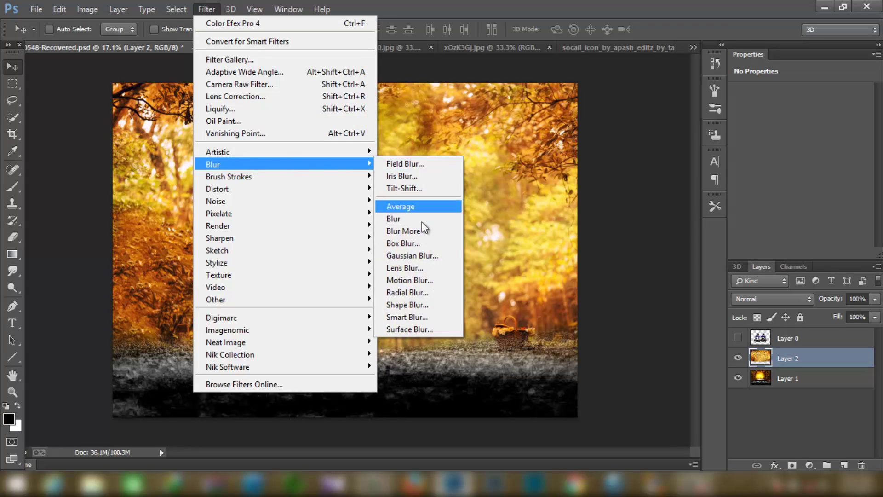
{"action": "left_click", "coordinate": [414, 255]}
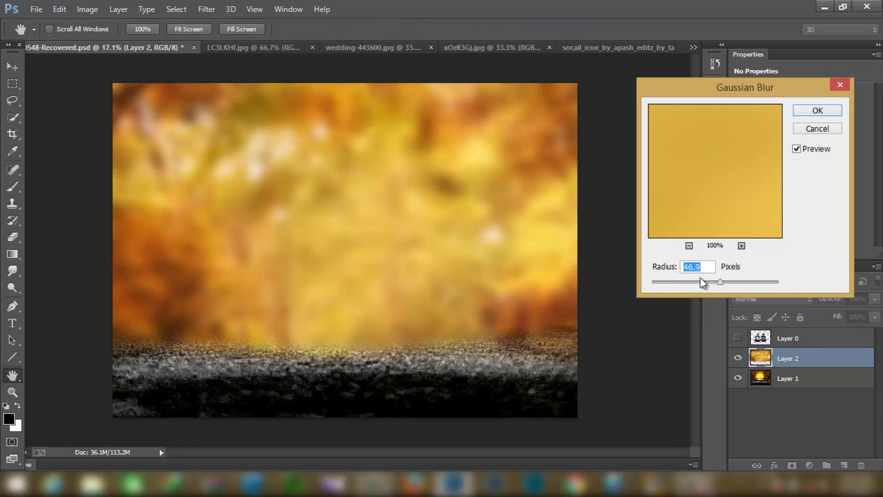
{"action": "left_click_drag", "start_coordinate": [700, 277], "coordinate": [711, 282]}
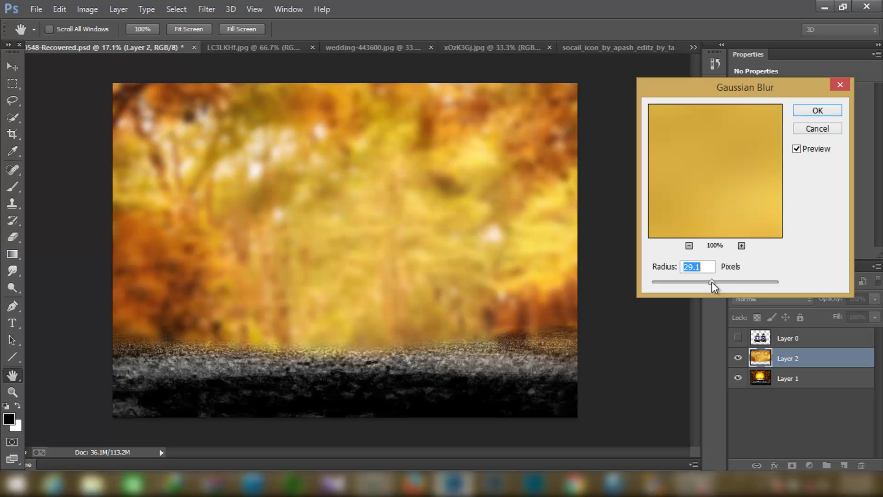
{"action": "left_click", "coordinate": [818, 110]}
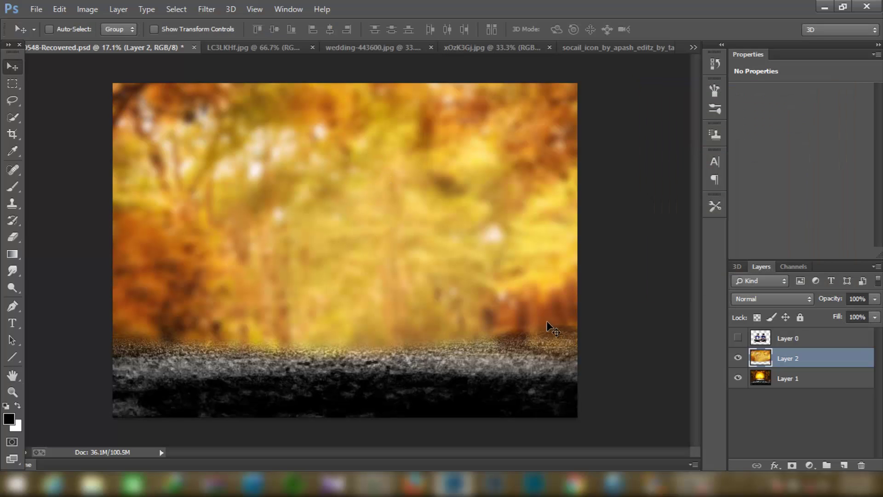
{"action": "left_click", "coordinate": [739, 338]}
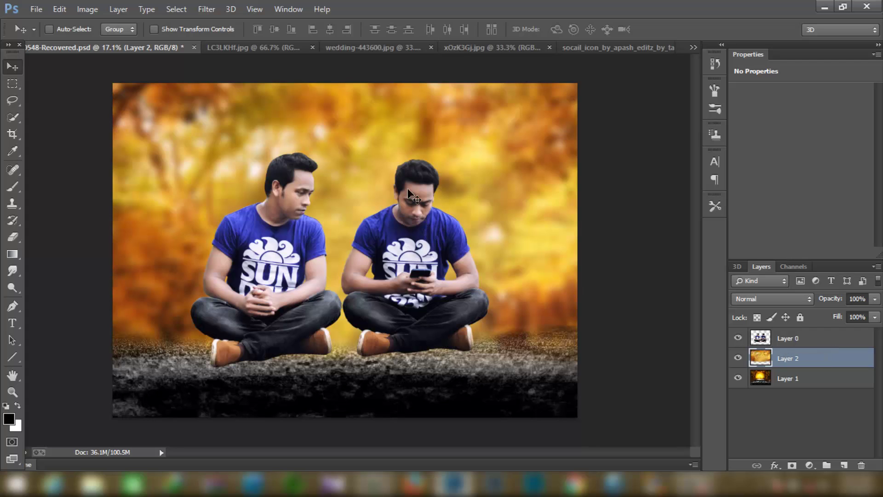
Shift the forest background upward and close the unused tunnel and wedding forest images.
{"action": "left_click_drag", "start_coordinate": [381, 157], "coordinate": [380, 150]}
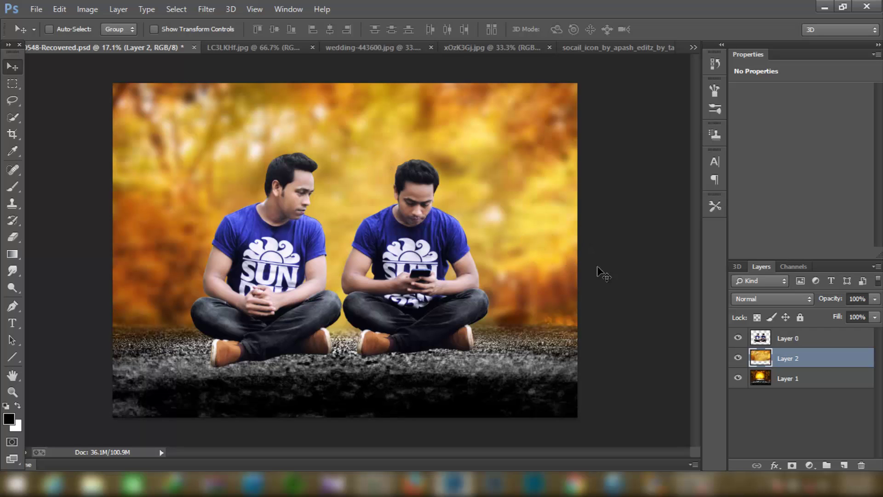
{"action": "left_click", "coordinate": [800, 343]}
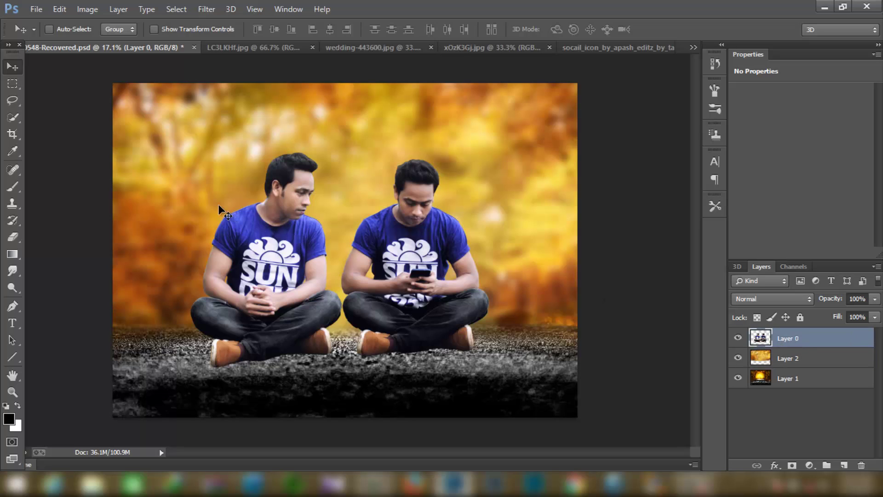
{"action": "left_click", "coordinate": [303, 48]}
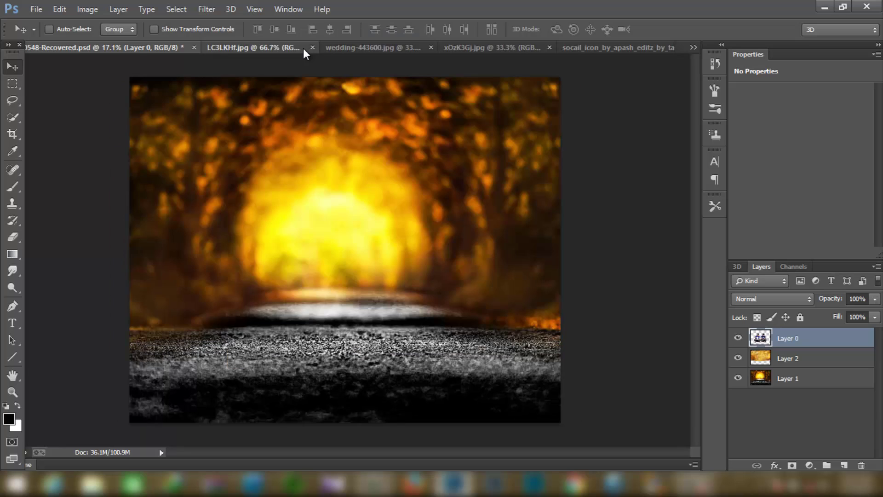
{"action": "left_click", "coordinate": [263, 48]}
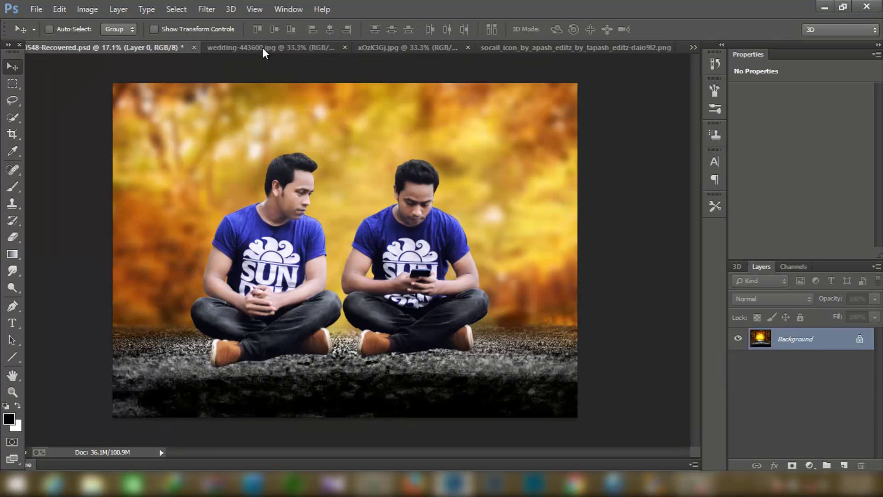
{"action": "left_click", "coordinate": [292, 49]}
{"action": "left_click", "coordinate": [345, 48]}
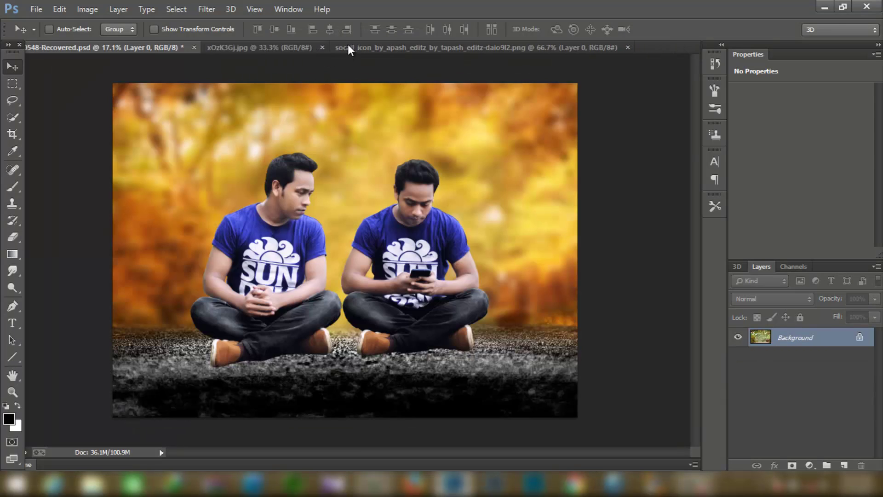
Drag the orange glow image into the composite, set it to Screen, and nudge it into place.
{"action": "left_click", "coordinate": [291, 46]}
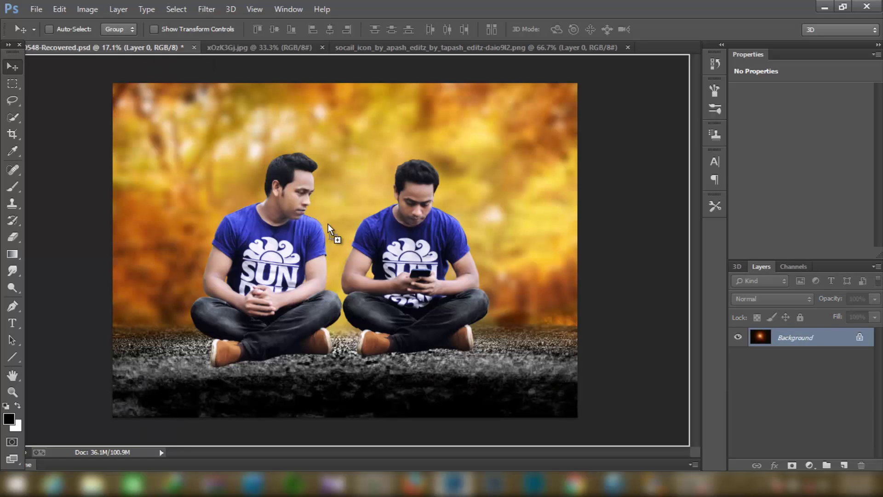
{"action": "mouse_move", "coordinate": [183, 98]}
{"action": "left_mouse_down"}
{"action": "mouse_move", "coordinate": [336, 228]}
{"action": "mouse_move", "coordinate": [350, 206]}
{"action": "left_mouse_up"}
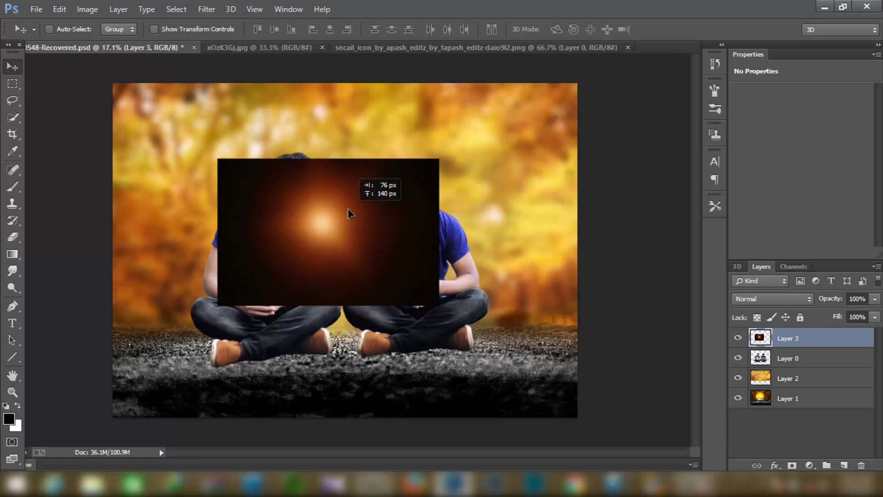
{"action": "left_click", "coordinate": [778, 299]}
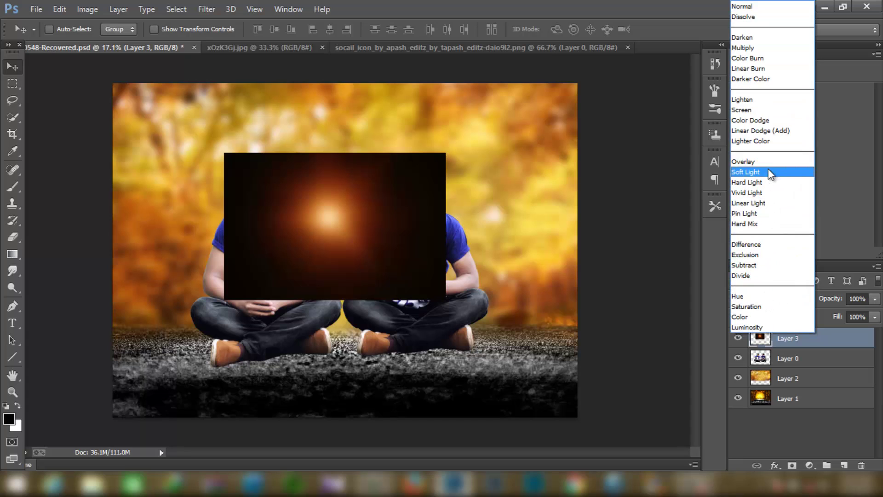
{"action": "left_click", "coordinate": [755, 109]}
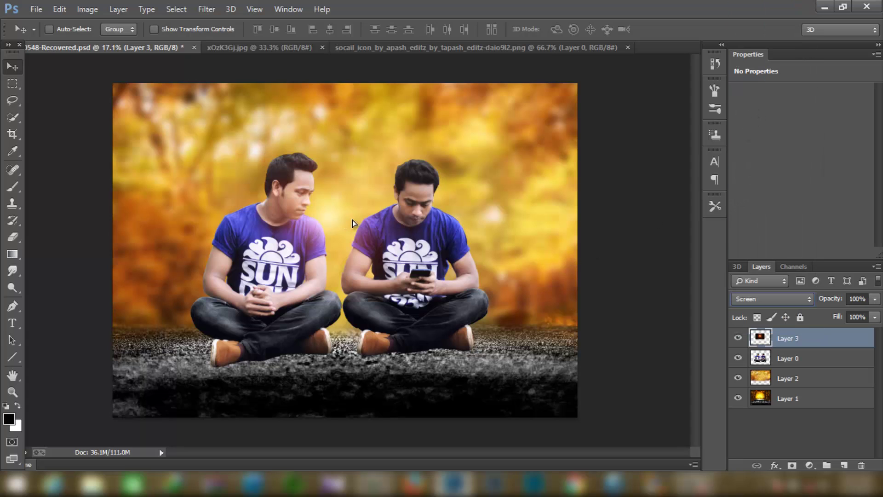
{"action": "left_click_drag", "start_coordinate": [353, 222], "coordinate": [341, 228]}
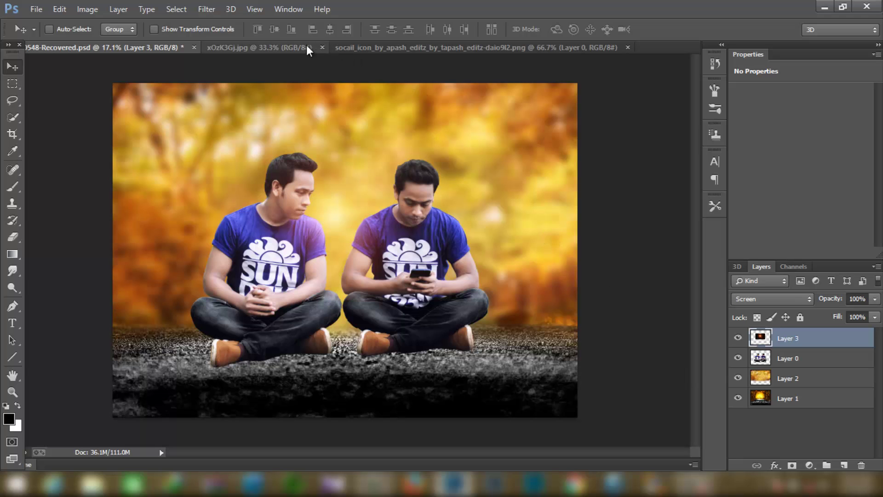
Place the social icons above the right man's phone and scale them up to about 265%.
{"action": "left_click", "coordinate": [322, 47]}
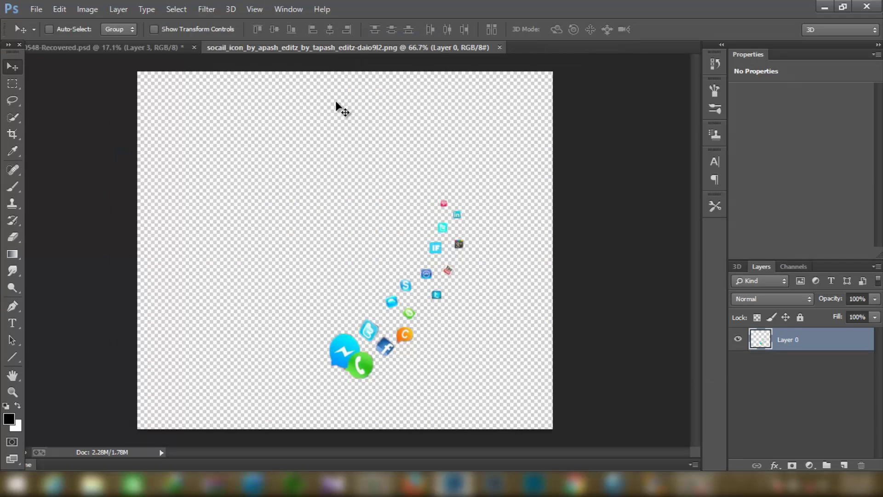
{"action": "mouse_move", "coordinate": [386, 317]}
{"action": "left_mouse_down"}
{"action": "mouse_move", "coordinate": [185, 46]}
{"action": "mouse_move", "coordinate": [285, 170]}
{"action": "left_mouse_up"}
{"action": "mouse_move", "coordinate": [441, 275]}
{"action": "left_mouse_down"}
{"action": "mouse_move", "coordinate": [428, 274]}
{"action": "mouse_move", "coordinate": [454, 249]}
{"action": "left_mouse_up"}
{"action": "left_click", "coordinate": [219, 29]}
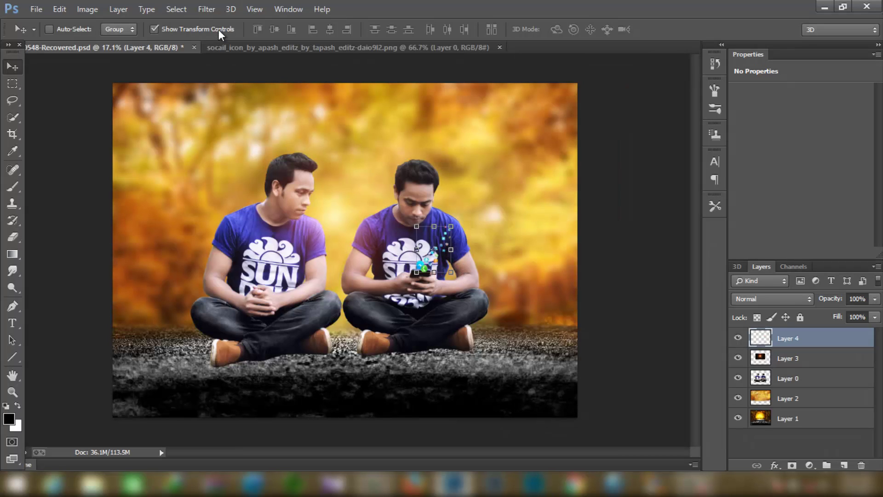
{"action": "left_click_drag", "start_coordinate": [452, 225], "coordinate": [529, 165]}
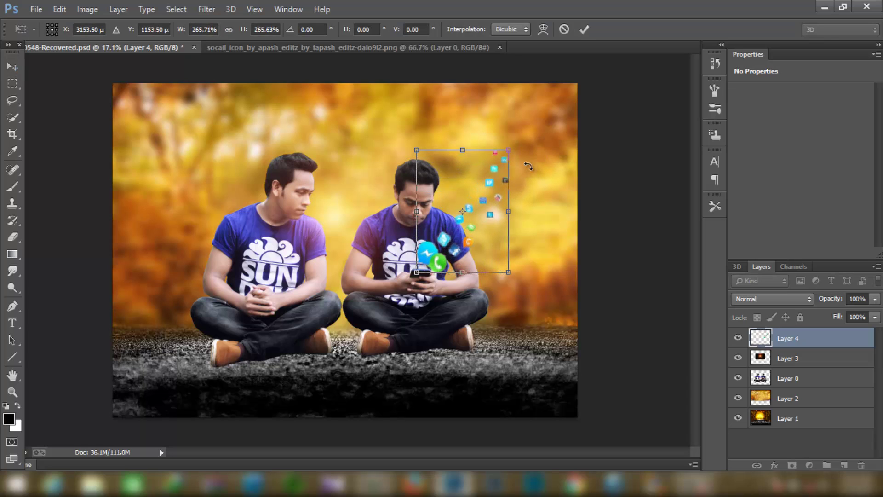
{"action": "left_click_drag", "start_coordinate": [498, 195], "coordinate": [502, 190]}
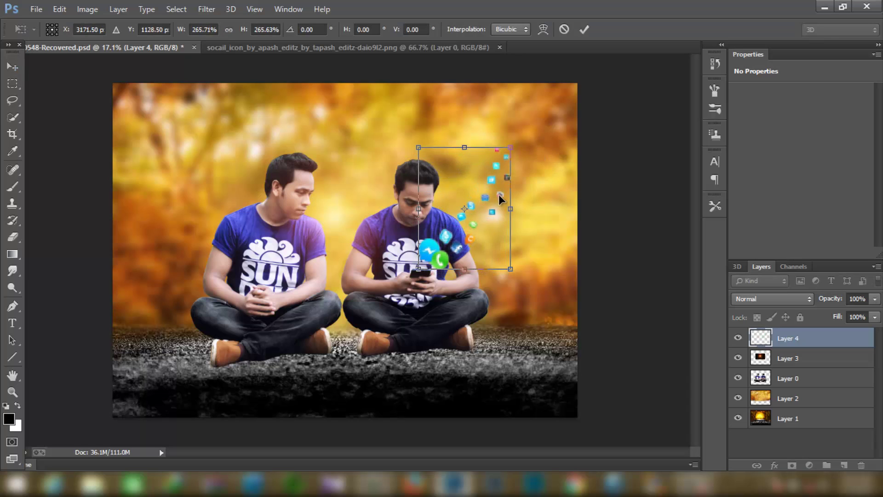
{"action": "left_click", "coordinate": [587, 35]}
{"action": "left_click", "coordinate": [225, 30]}
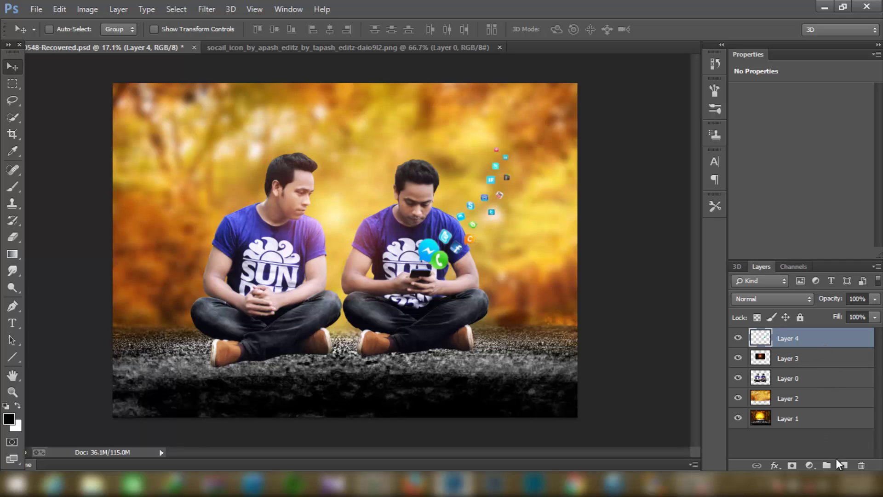
Flatten the image, then undo to restore the separate layers.
{"action": "right_click", "coordinate": [812, 350]}
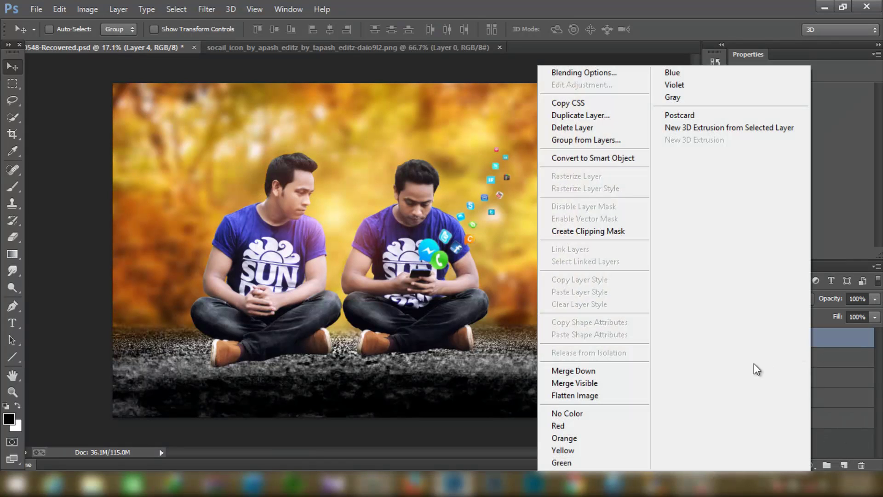
{"action": "left_click", "coordinate": [627, 398]}
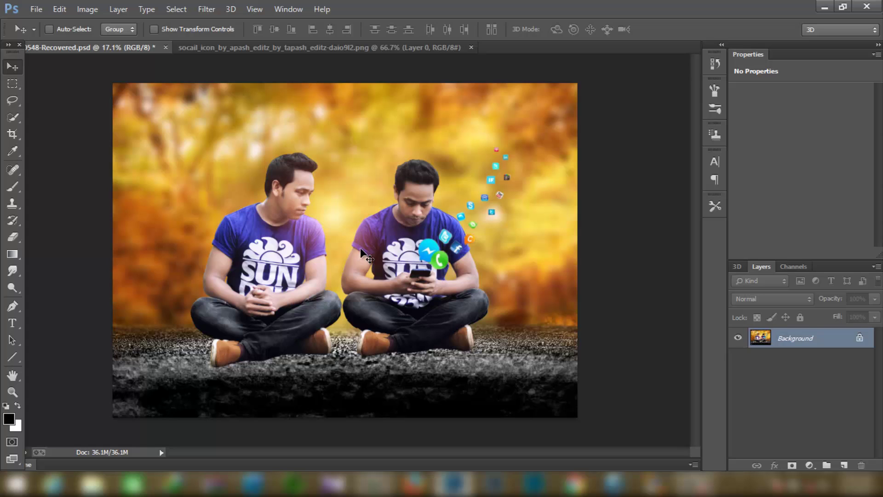
{"action": "key", "text": "ctrl+z"}
On a new layer above Layer 2, brush dark shadows under both men's feet.
{"action": "left_click", "coordinate": [798, 398]}
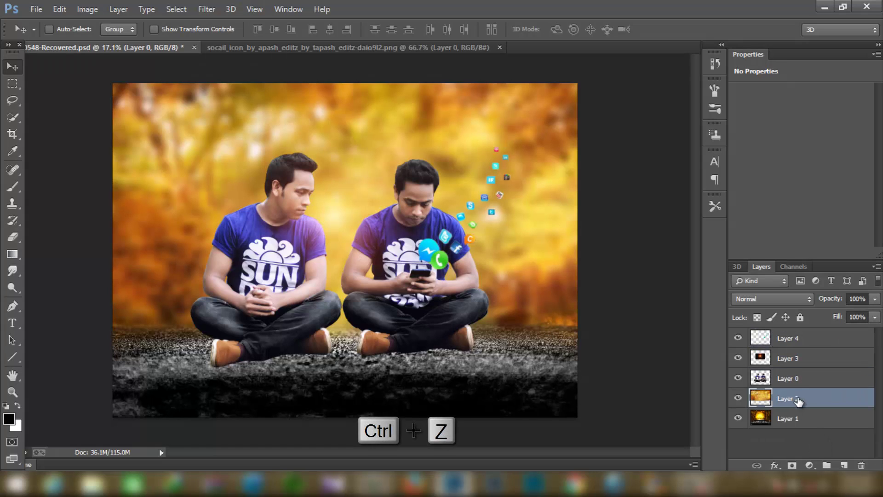
{"action": "left_click", "coordinate": [844, 465]}
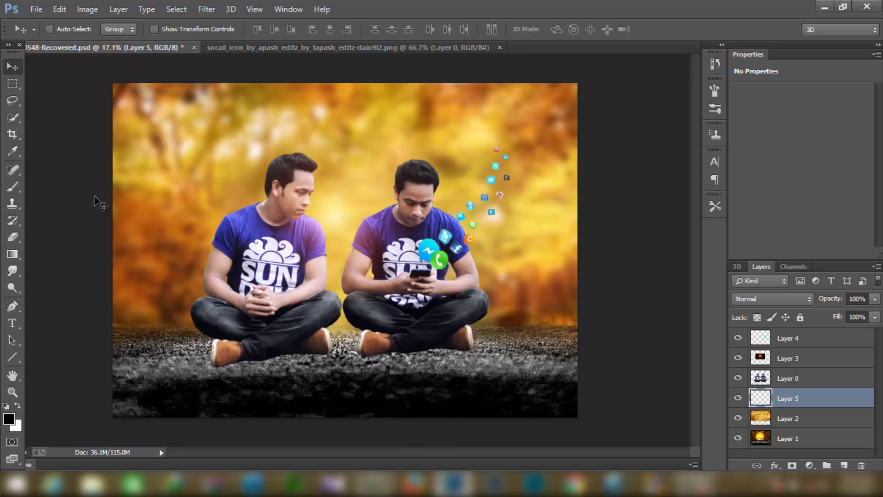
{"action": "key", "text": "b"}
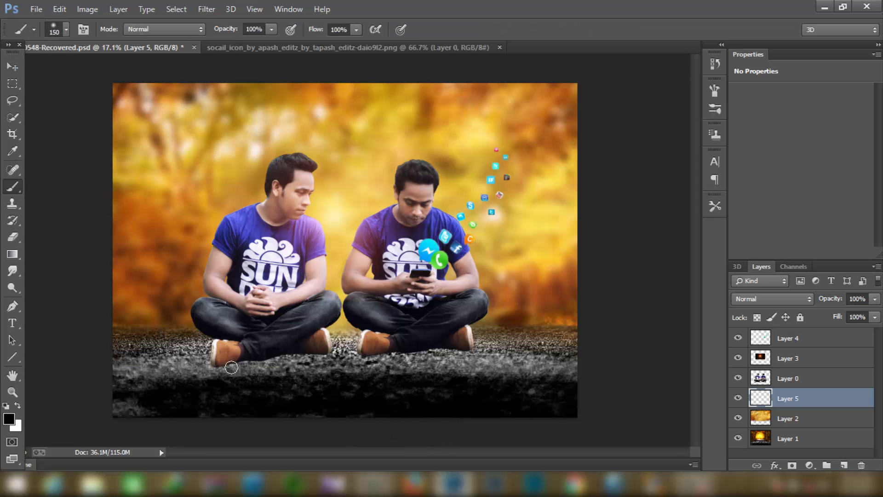
{"action": "mouse_move", "coordinate": [231, 368]}
{"action": "left_mouse_down"}
{"action": "mouse_move", "coordinate": [312, 355]}
{"action": "mouse_move", "coordinate": [231, 363]}
{"action": "left_mouse_up"}
{"action": "left_click_drag", "start_coordinate": [368, 364], "coordinate": [470, 350]}
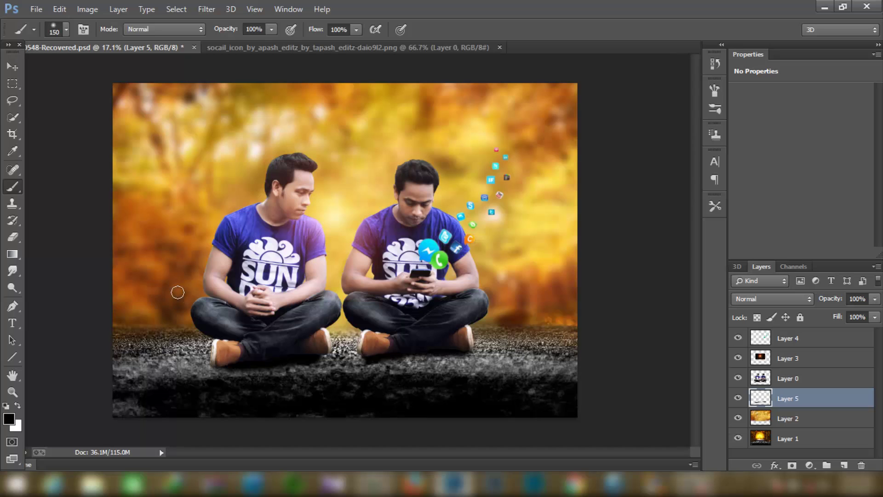
{"action": "left_click_drag", "start_coordinate": [219, 365], "coordinate": [200, 360]}
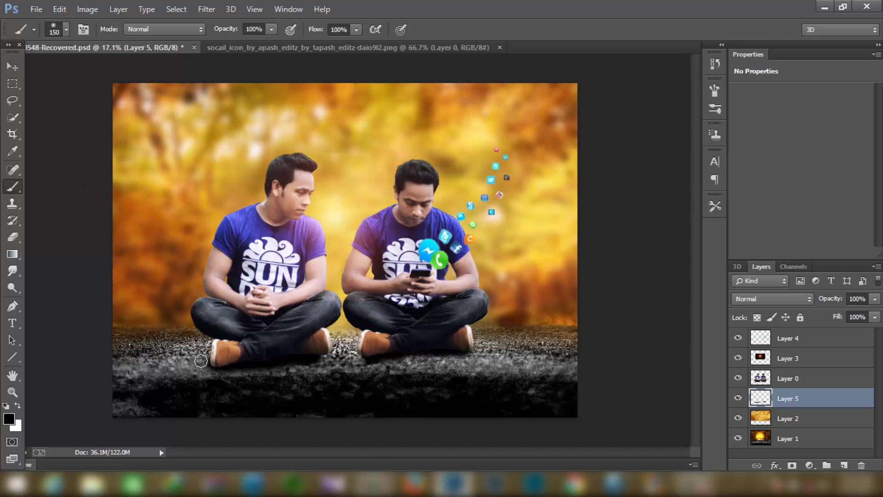
Lower the shadow layer's opacity and flatten everything into a single Background image.
{"action": "left_click", "coordinate": [13, 67]}
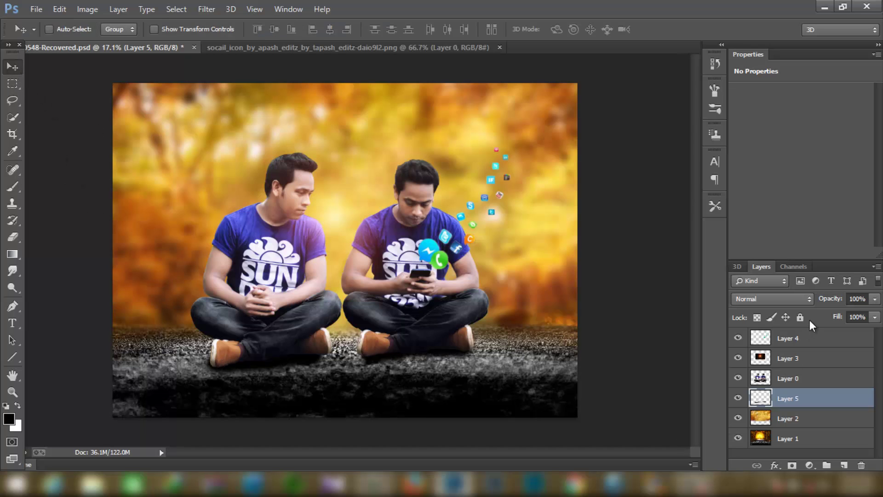
{"action": "left_click_drag", "start_coordinate": [833, 299], "coordinate": [831, 320]}
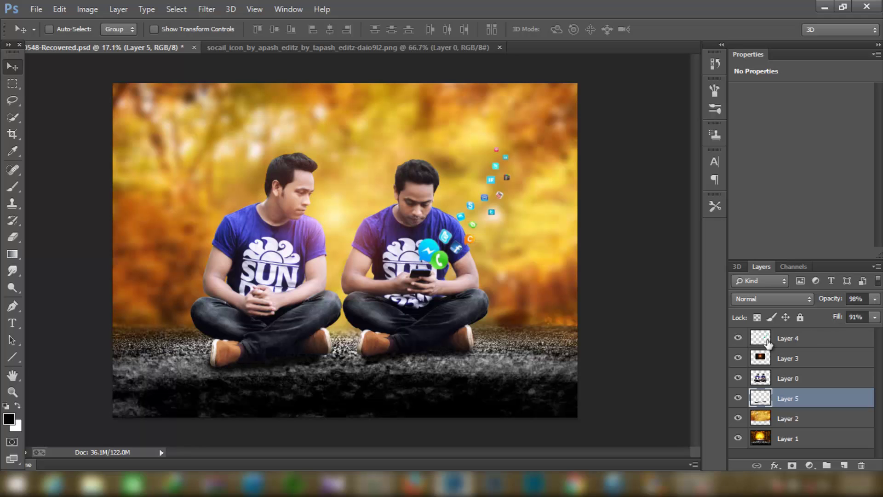
{"action": "left_click", "coordinate": [794, 338]}
{"action": "right_click", "coordinate": [794, 339]}
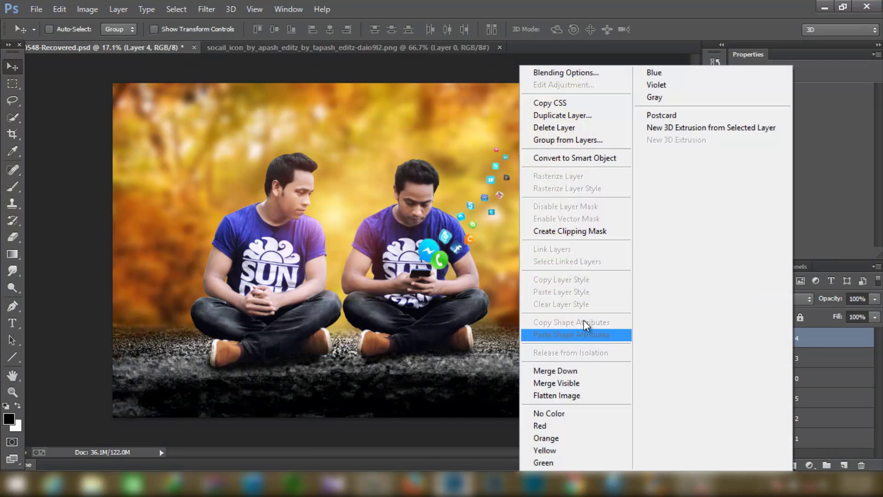
{"action": "left_click", "coordinate": [572, 395]}
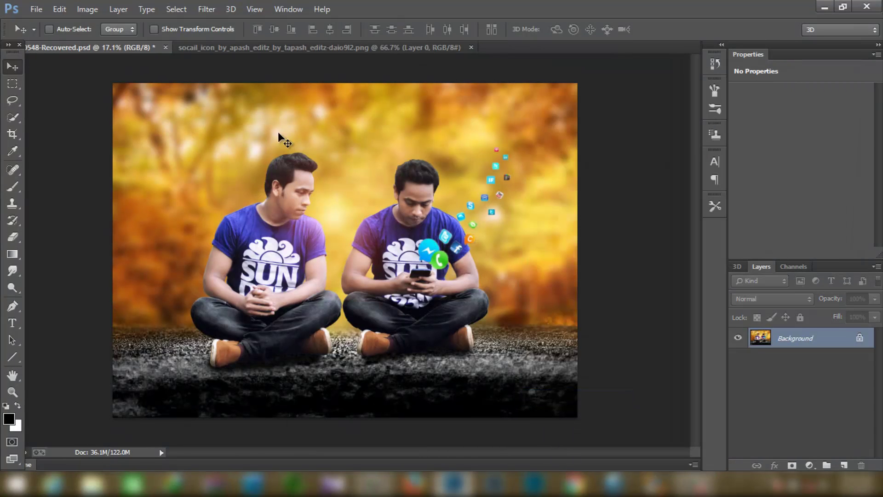